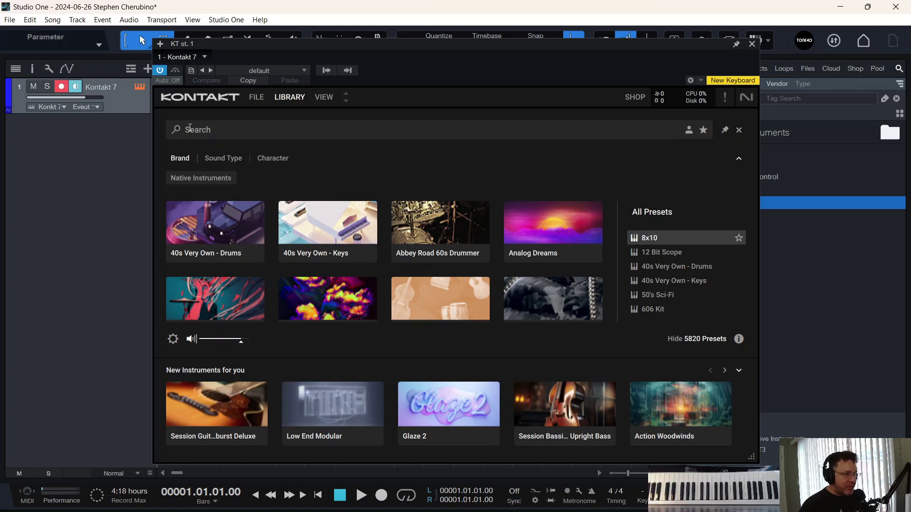
- Load the 12 Bit Scope preset from the Kontakt library into Kontakt 7 and switch its sequencer off
scroll(437, 287, down, 10)
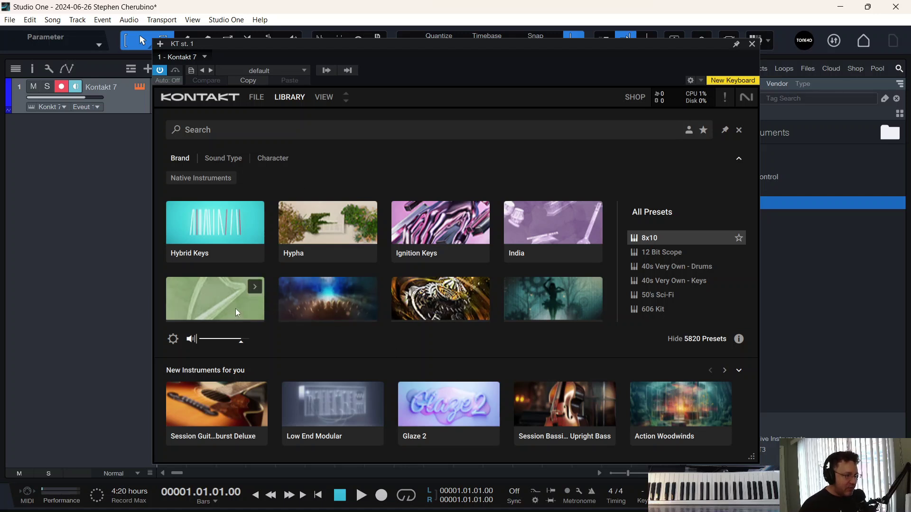
scroll(236, 315, down, 3)
scroll(252, 282, down, 1)
scroll(250, 280, up, 1)
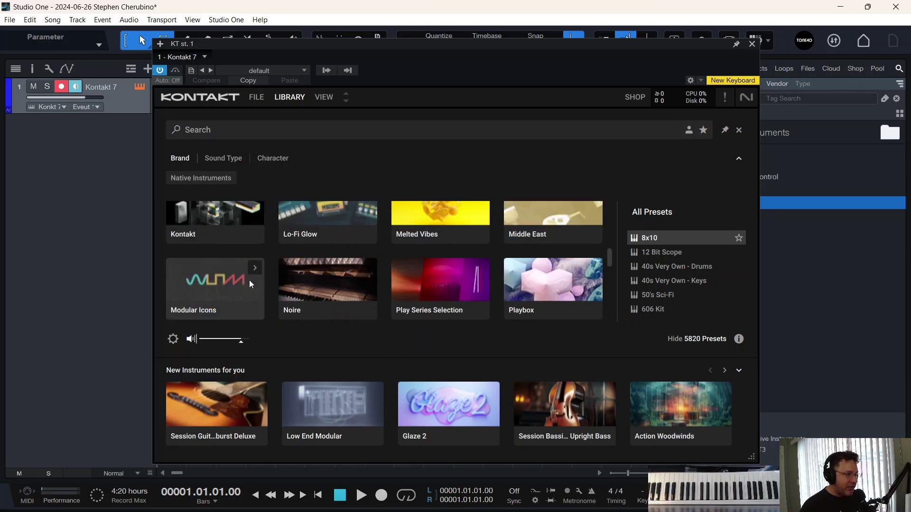
scroll(247, 256, up, 1)
click(254, 249)
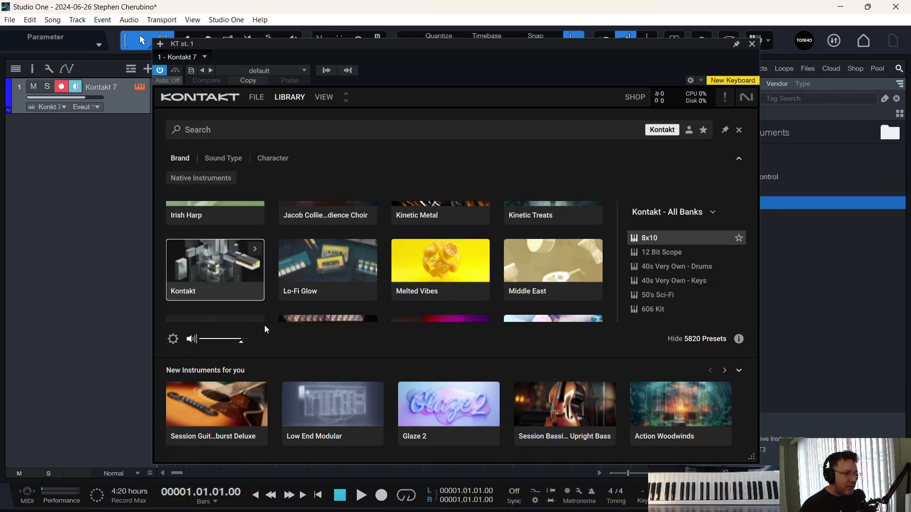
click(661, 252)
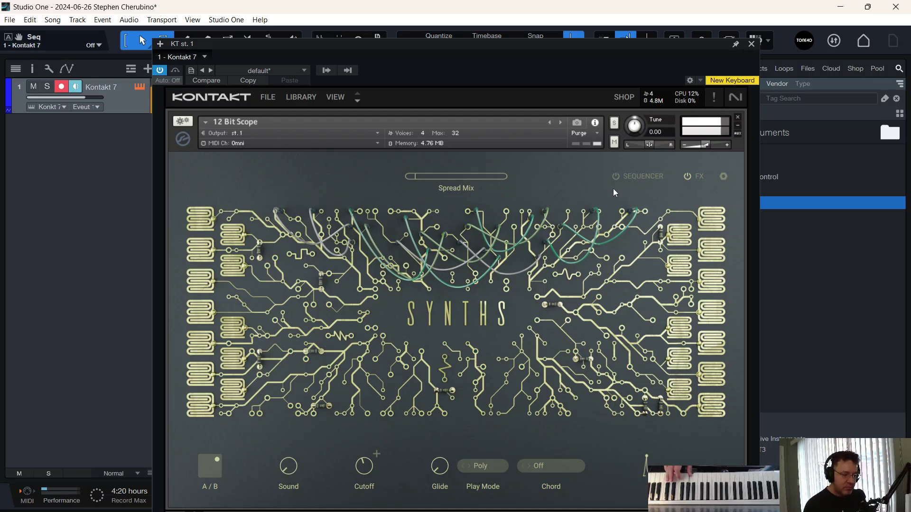
click(752, 44)
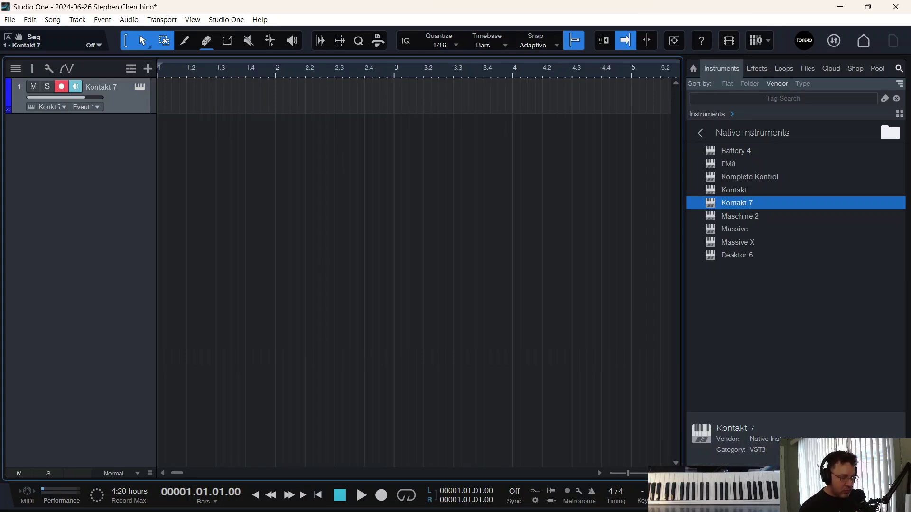
key(space)
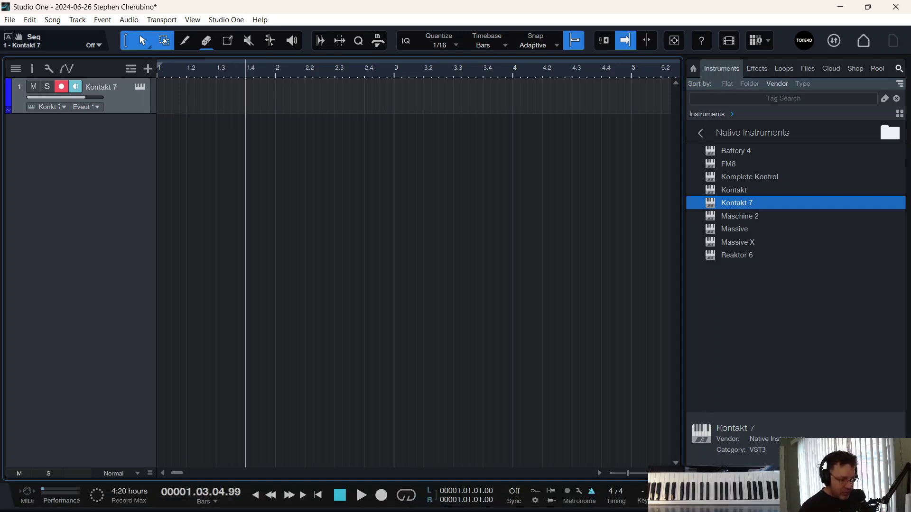
key(e)
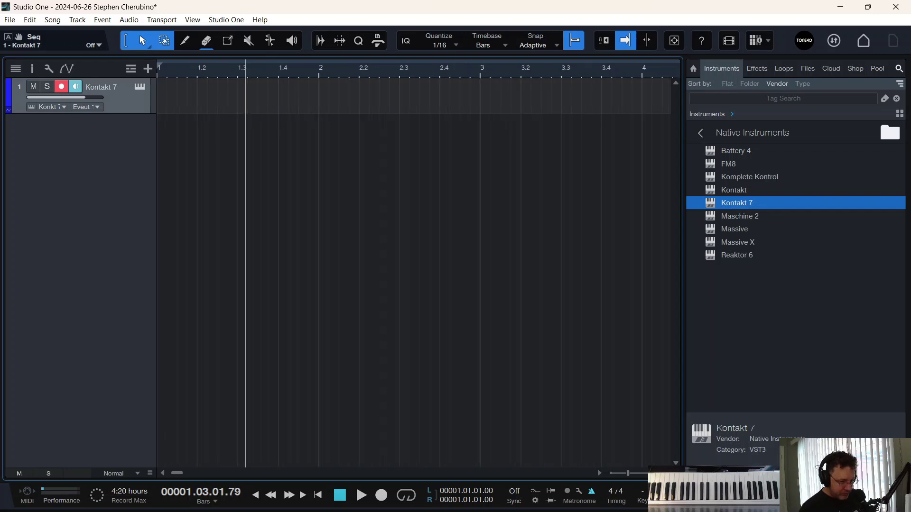
key(Home)
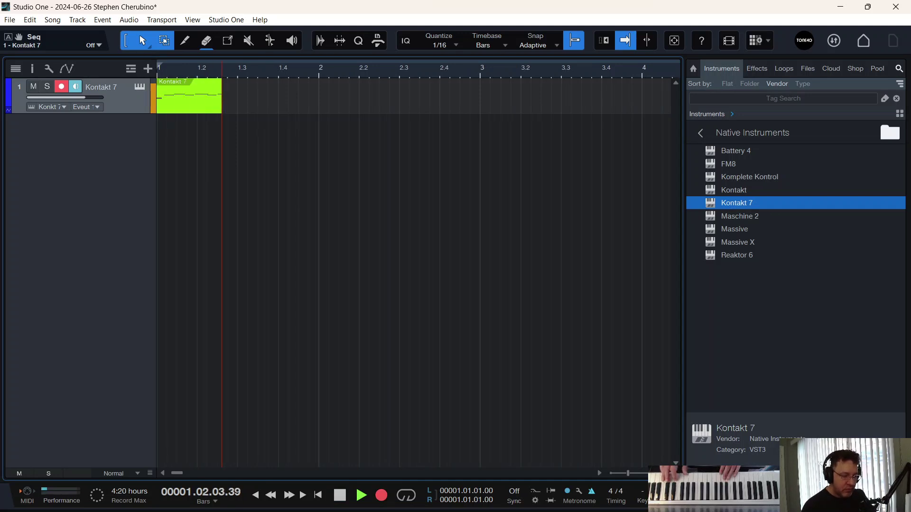
key(space)
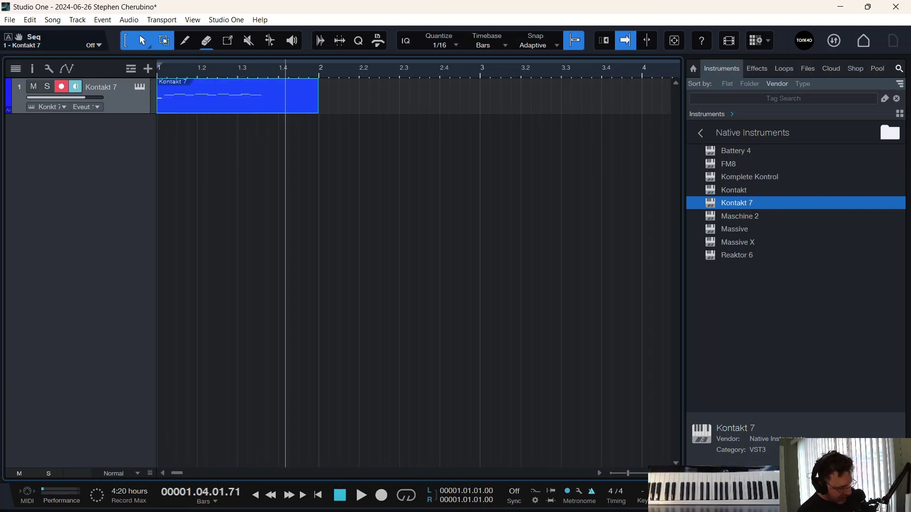
key(ctrl+z)
- Record a two-bar part from the song start on the Kontakt 7 track and quantize it
key(Home)
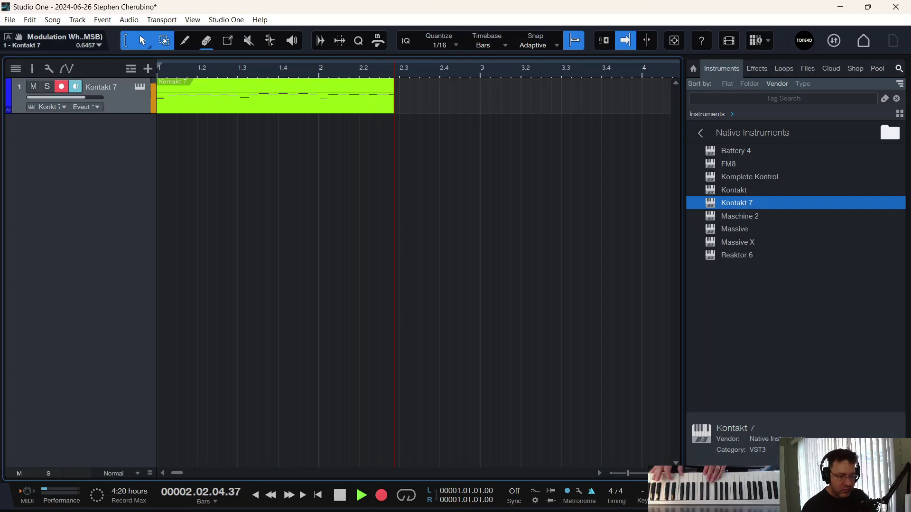
key(space)
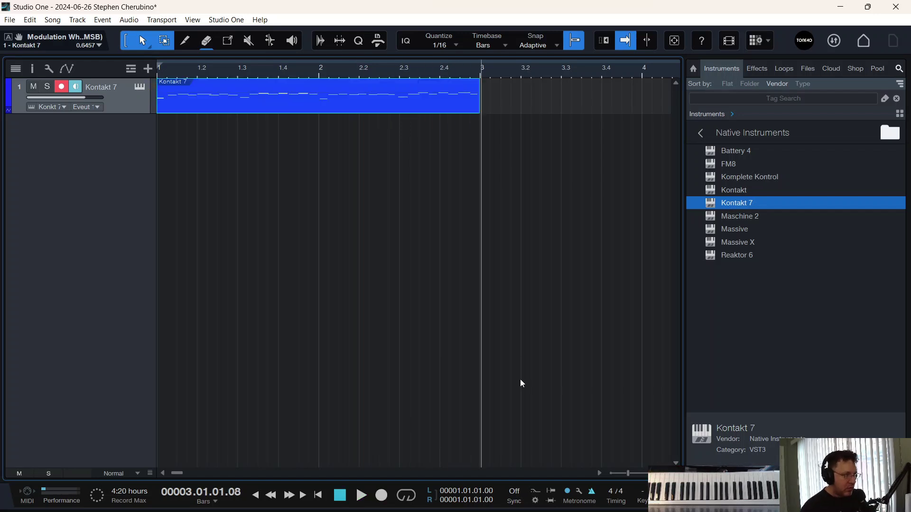
key(q)
key(comma)
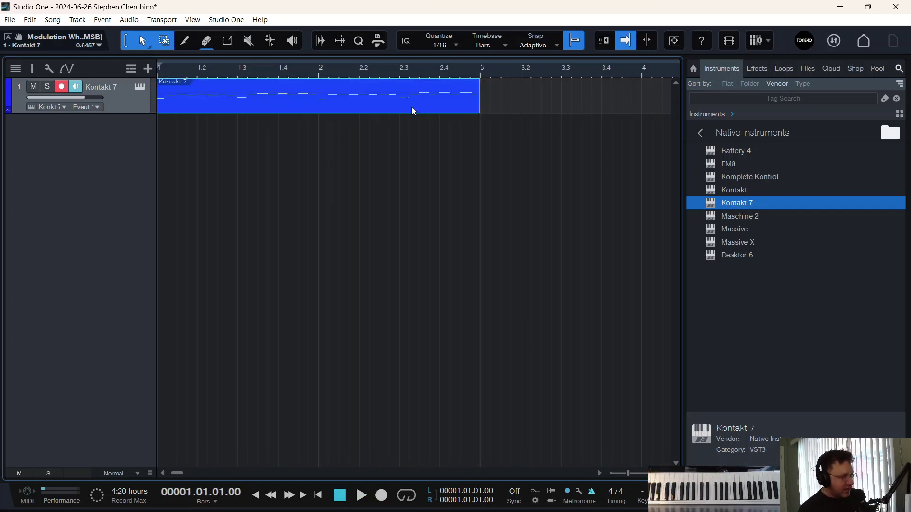
- Play back the recorded part, lower the Kontakt 7 track's volume to -3.8 dB, and loop the two-bar clip
key(space)
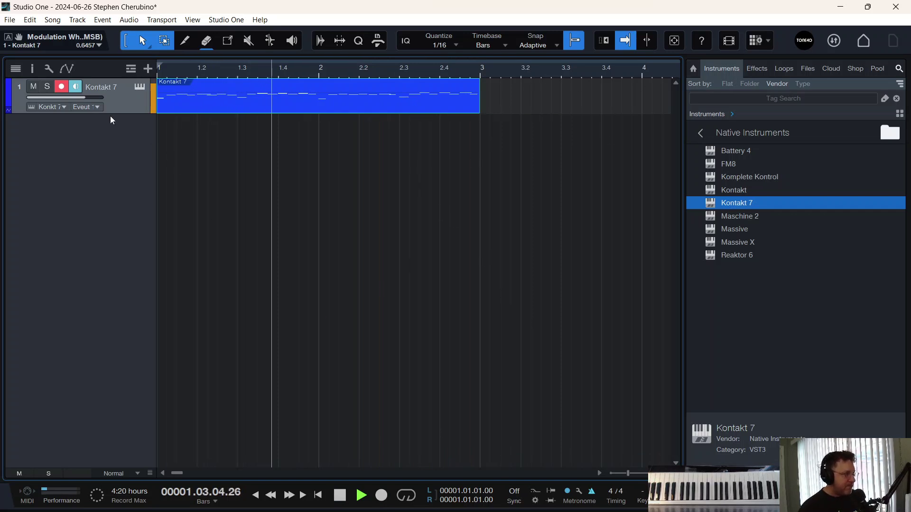
mouse_move(78, 96)
drag(77, 96, 75, 96)
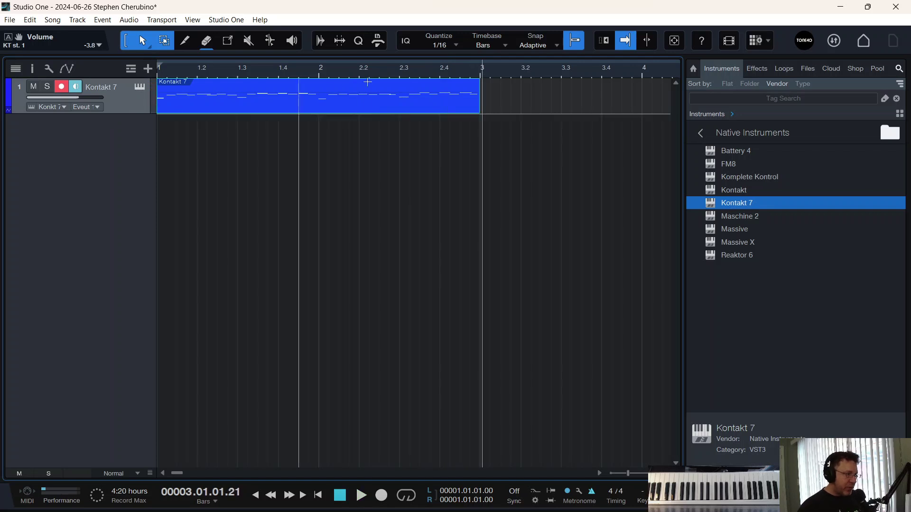
key(p)
key(Home)
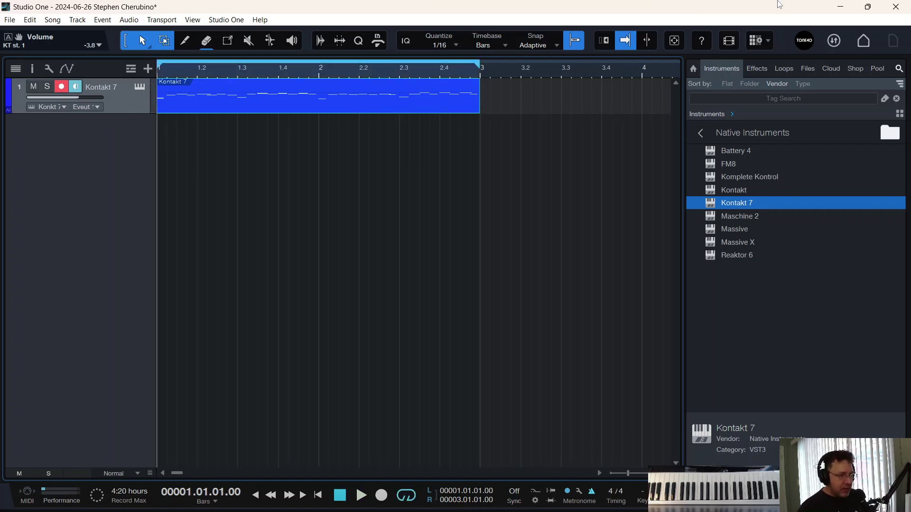
- Audition loops in the Pop Drums sound set and add Pop Drums 01 088 B as a new track at the song start
click(807, 69)
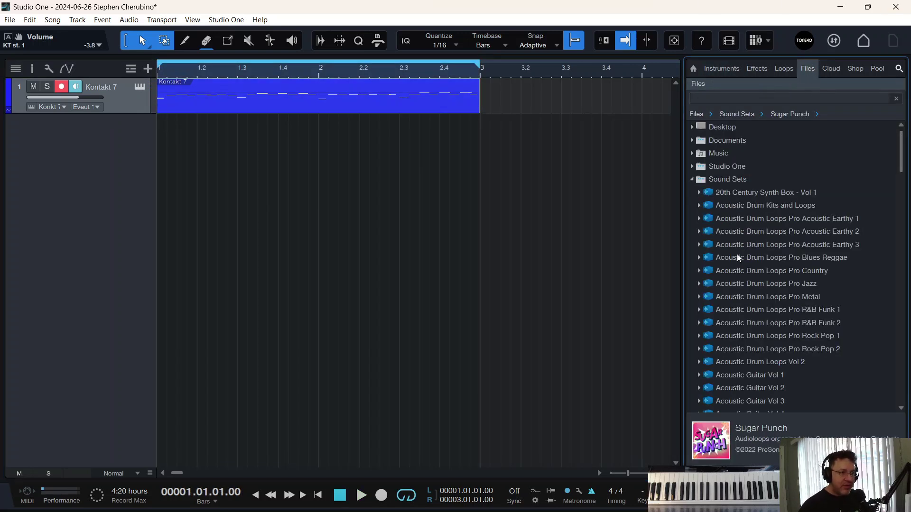
scroll(739, 274, down, 15)
scroll(737, 275, down, 10)
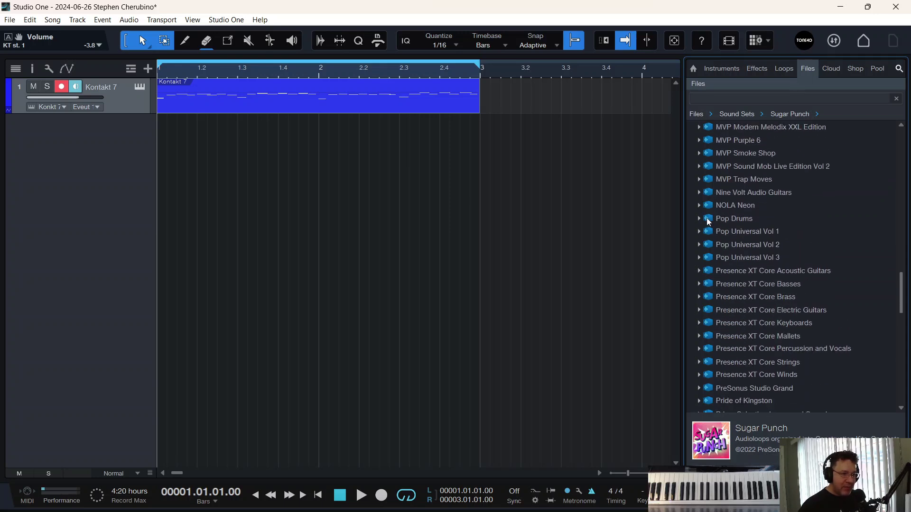
double_click(724, 221)
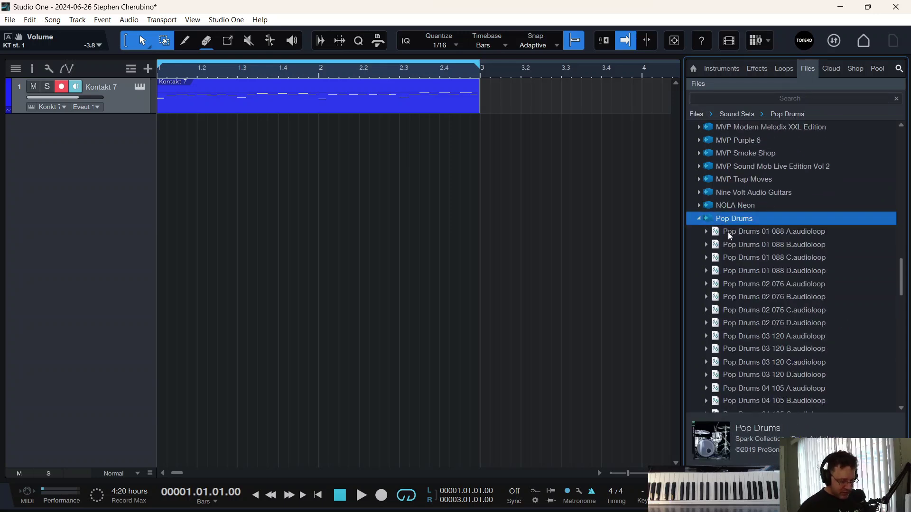
click(728, 232)
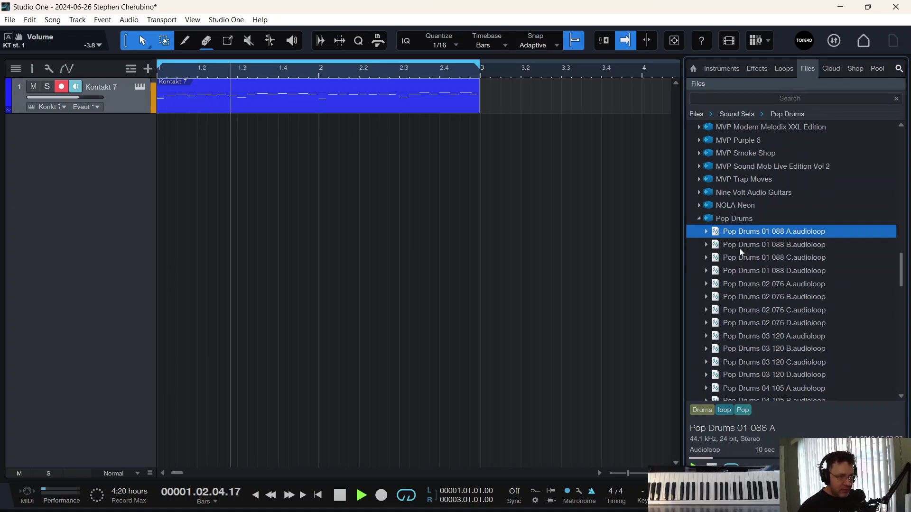
click(740, 249)
drag(751, 247, 76, 209)
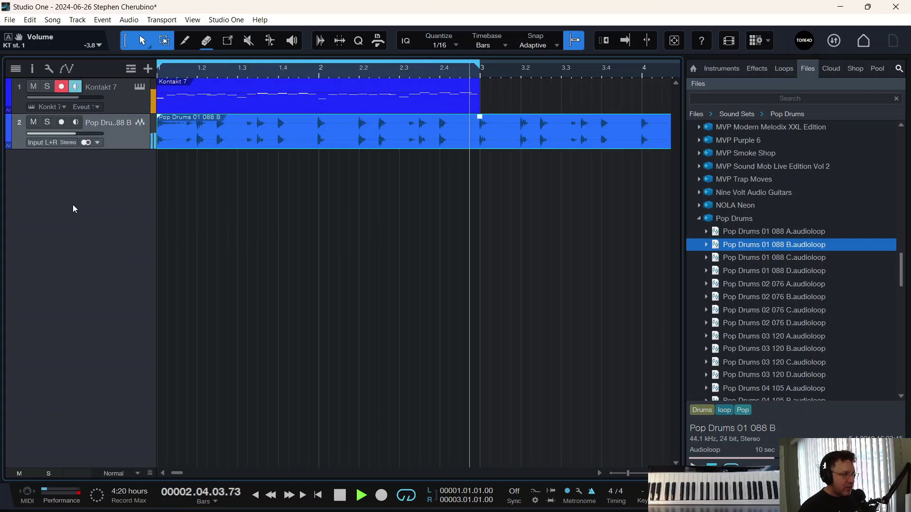
- Split the Pop Drums loop at bar 3, delete the part beyond it, and stop playback
click(480, 119)
key(alt+x)
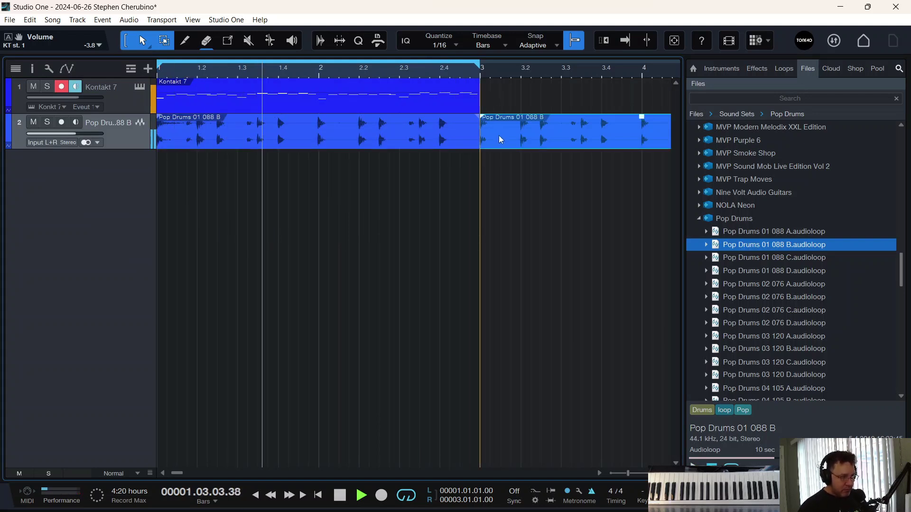
key(Delete)
key(space)
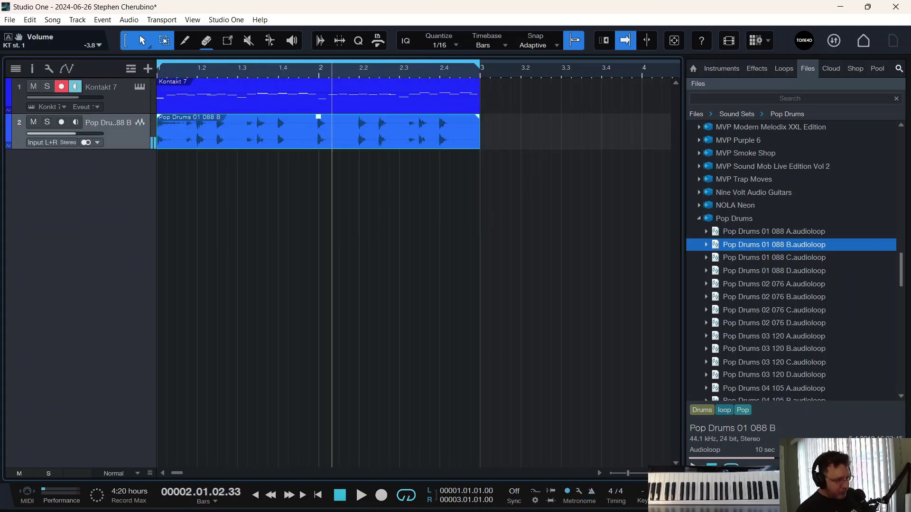
- Add a second Kontakt 7 instrument track and load the 12 Bit Scope preset from the Kontakt library
click(718, 69)
drag(730, 203, 357, 348)
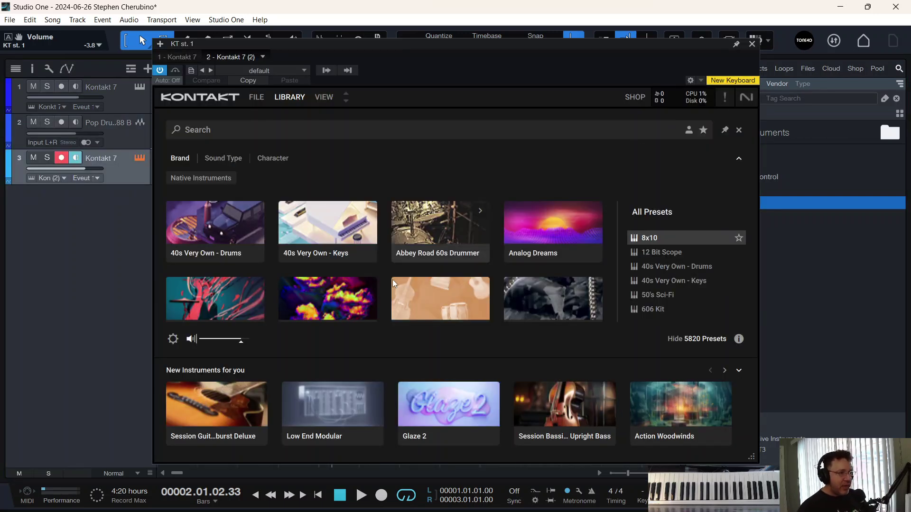
scroll(316, 270, down, 15)
scroll(312, 269, down, 5)
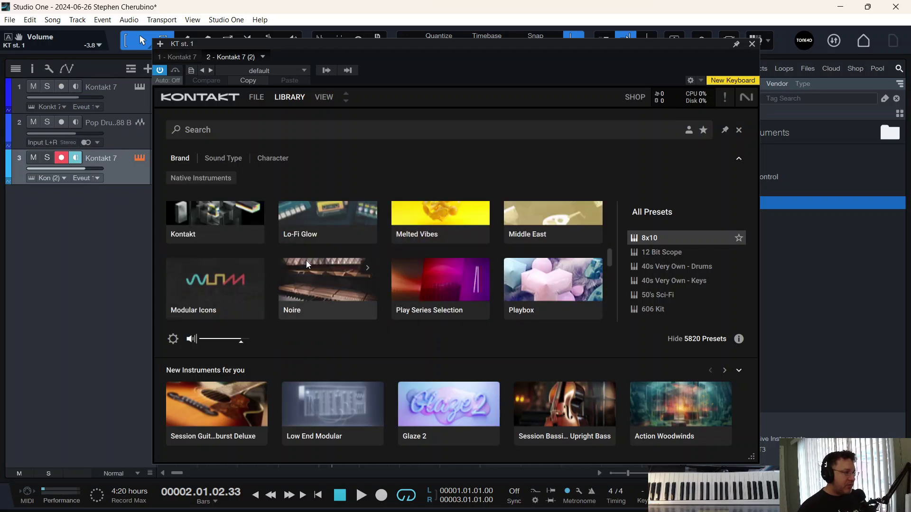
scroll(260, 235, up, 3)
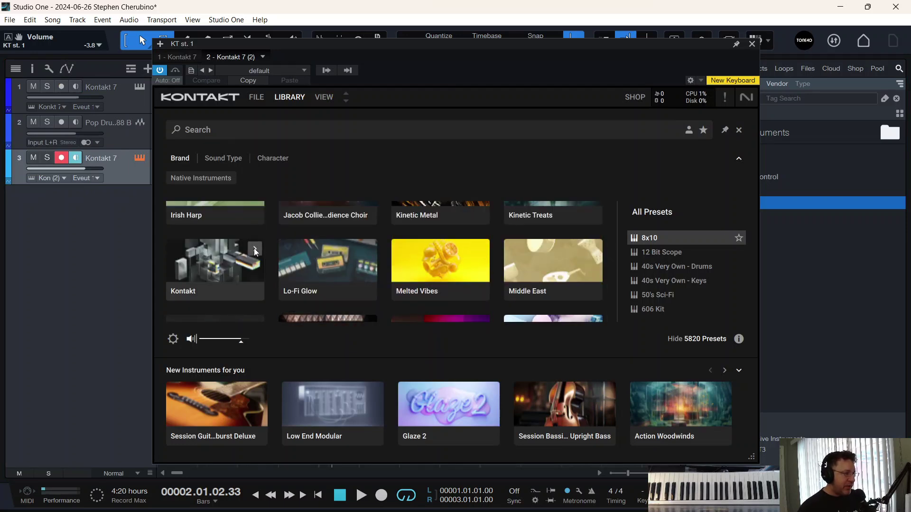
click(219, 292)
double_click(672, 251)
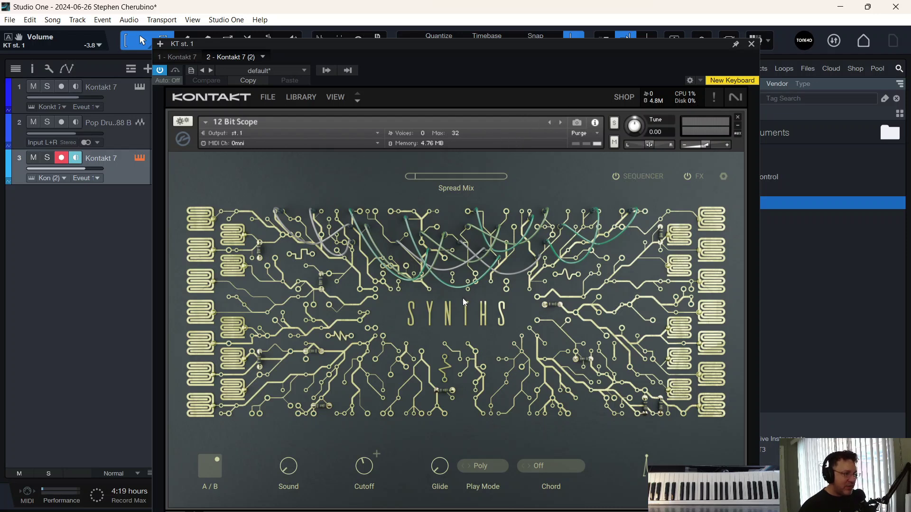
- Step through the presets of the second Kontakt 7 instance and load Edged and Caustic
click(562, 122)
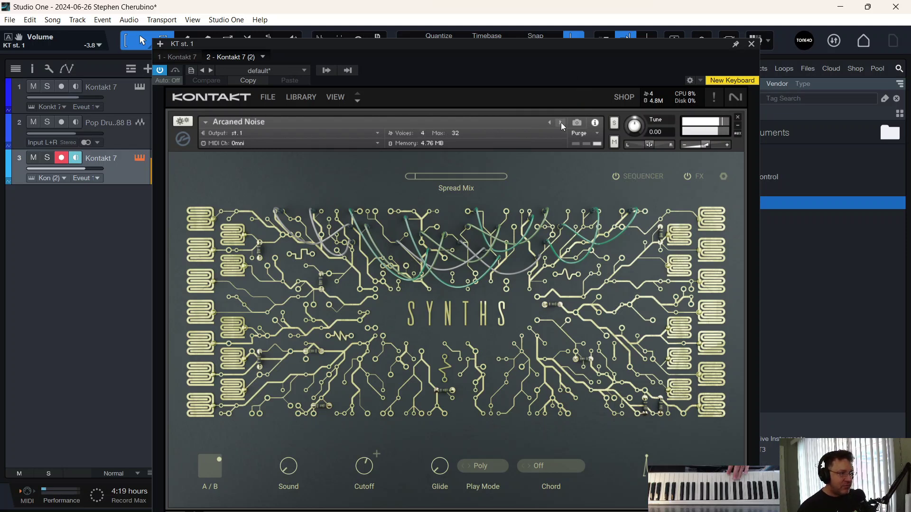
click(562, 122)
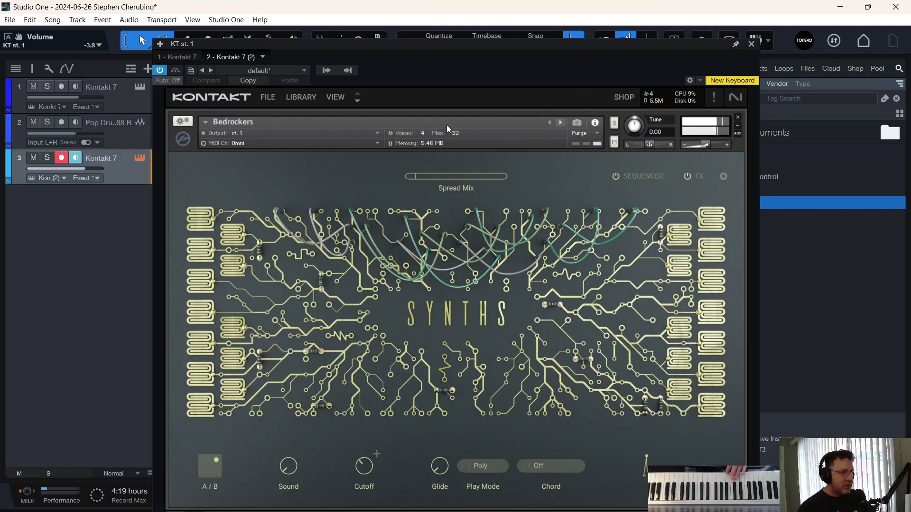
click(560, 122)
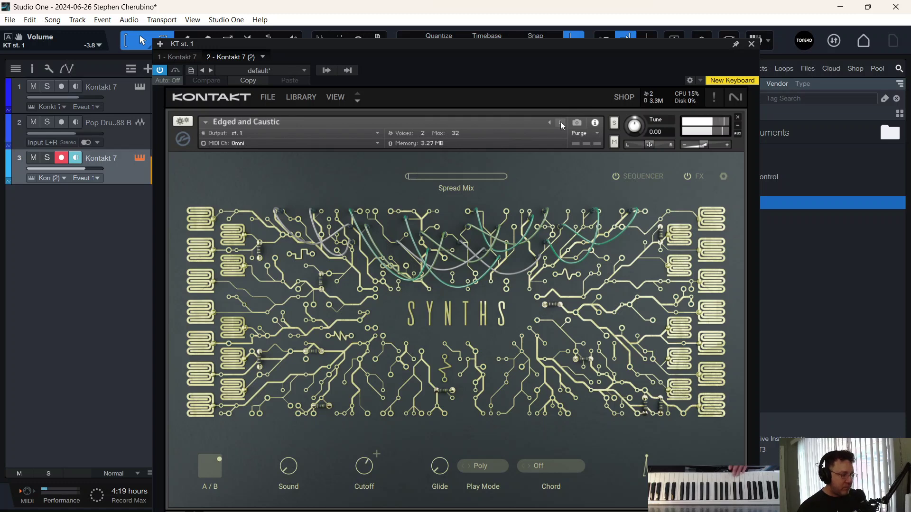
- Record a two-bar part on the second Kontakt 7 track across the looped bars
click(752, 44)
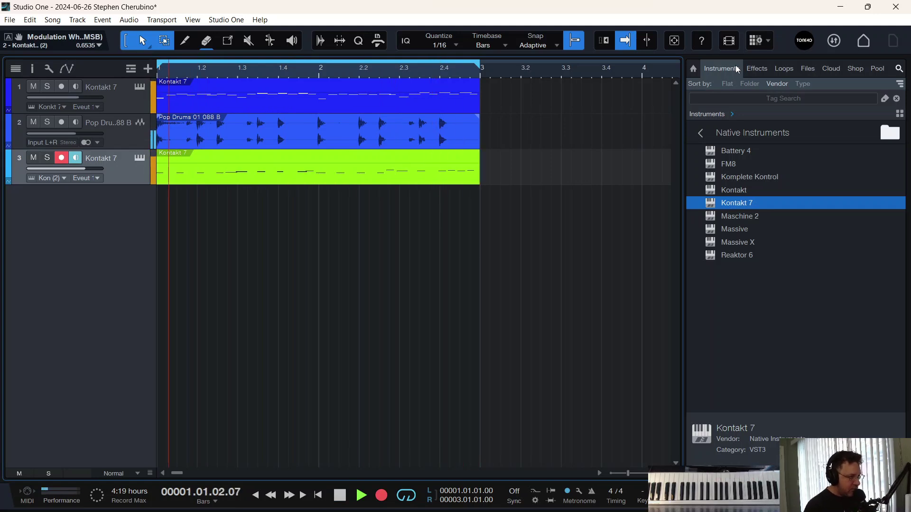
key(space)
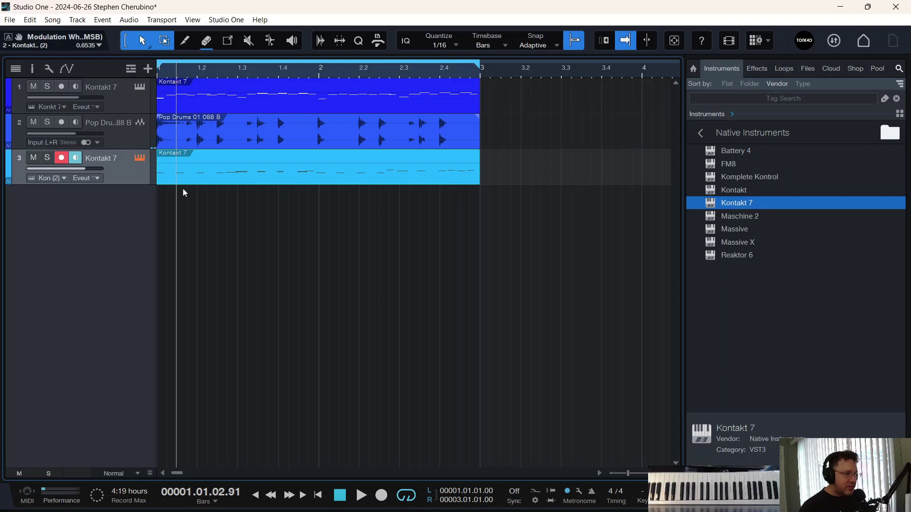
- Switch off the sequencer in the Edged and Caustic patch and close the instrument window
key(F11)
click(612, 181)
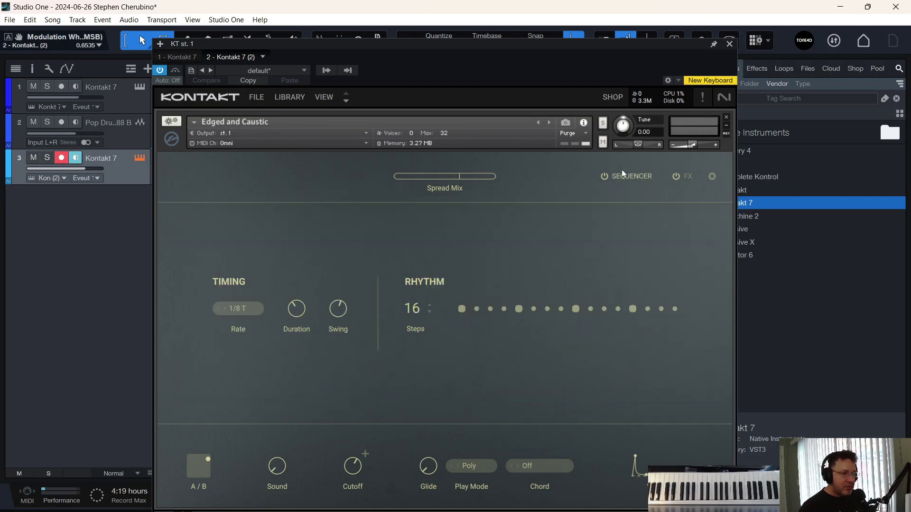
click(730, 44)
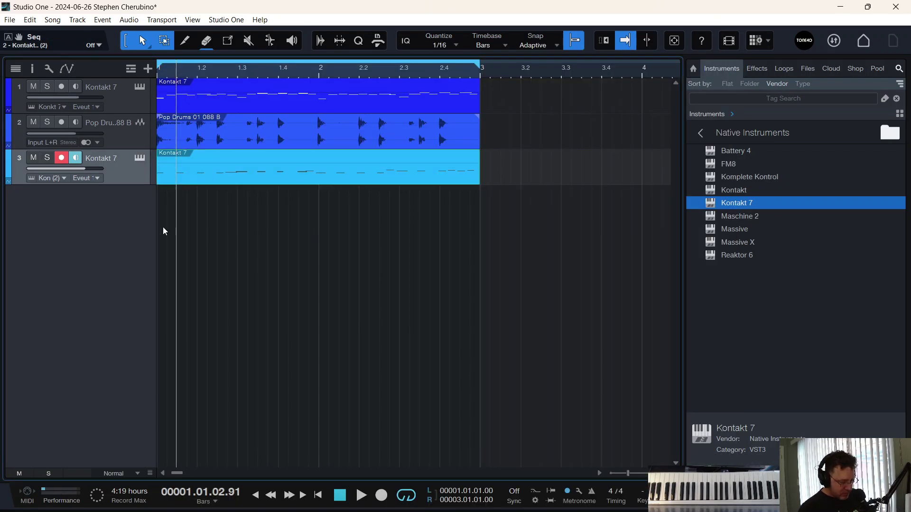
- Solo the second Kontakt 7 track and play back its looped part
click(47, 157)
key(space)
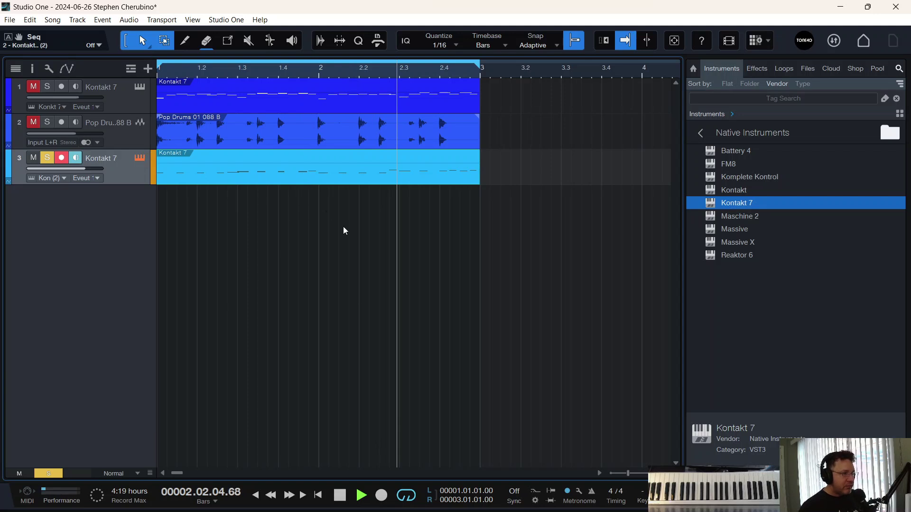
click(136, 160)
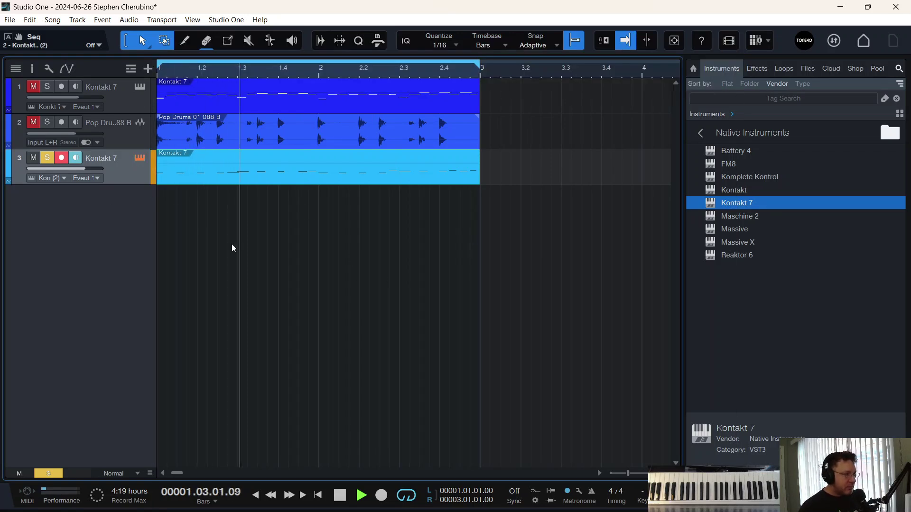
- Reopen the Edged and Caustic instrument and return from its sequencer page to the main synth page
key(F11)
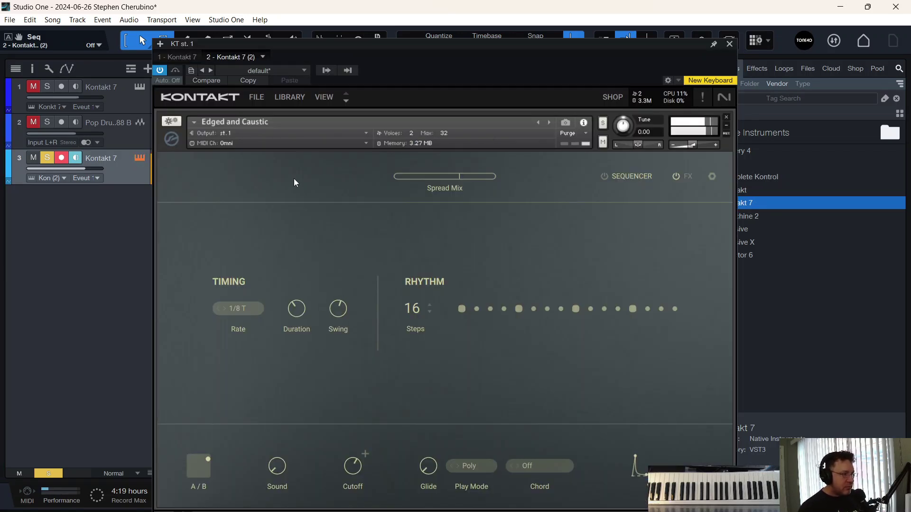
click(713, 177)
click(712, 175)
click(628, 176)
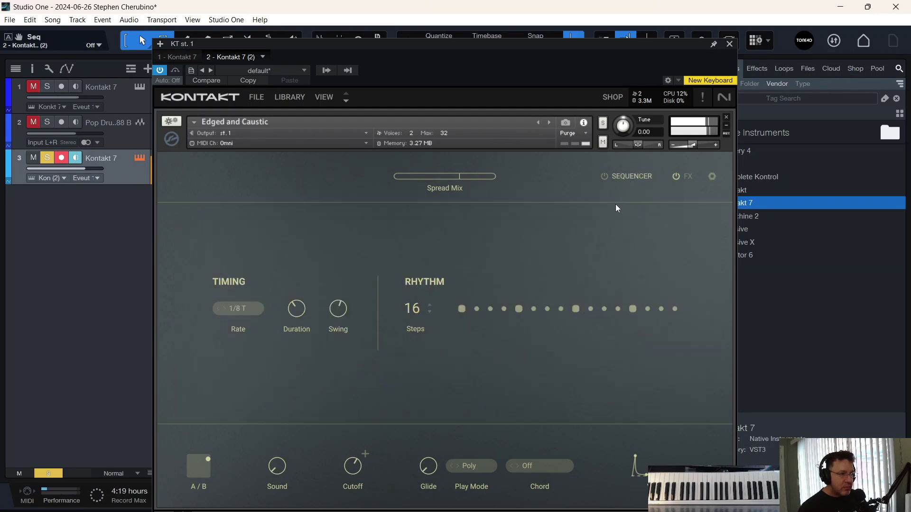
click(630, 177)
- Set Edged and Caustic's sustain to about -101.6 dB, release to 24.4 ms, cutoff to 514.2 Hz and Spread Mix to 86, and close it
drag(351, 465, 350, 472)
scroll(351, 476, down, 2)
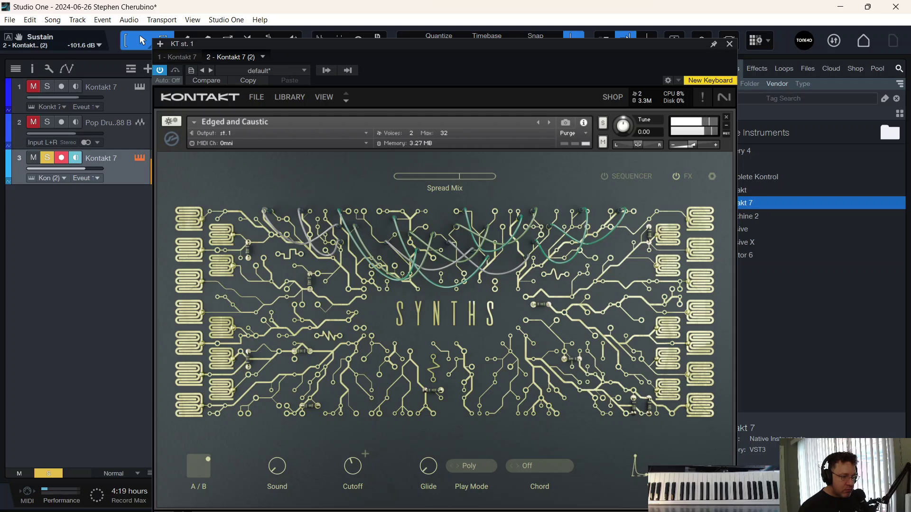
drag(656, 475, 653, 476)
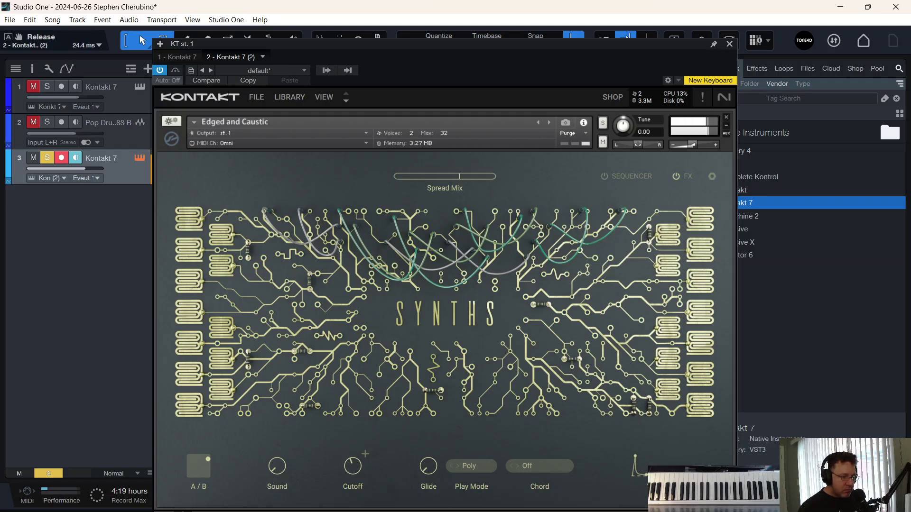
scroll(359, 472, up, 3)
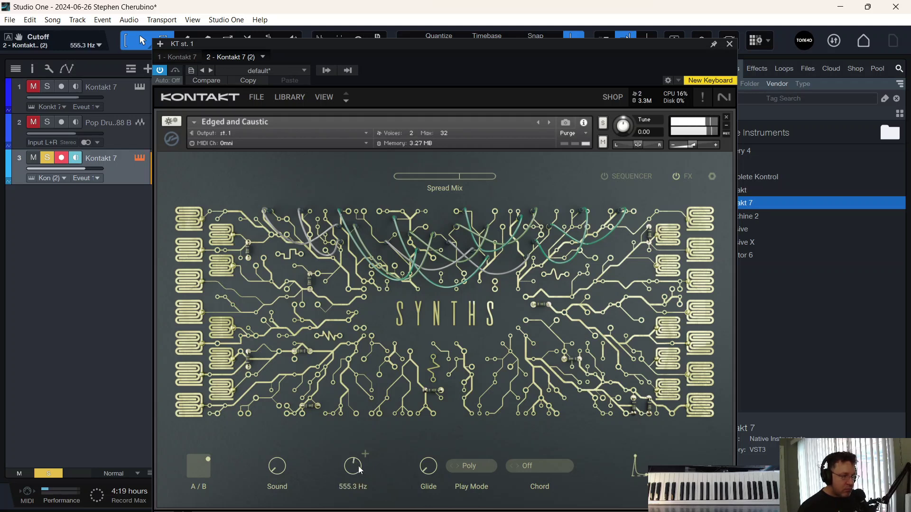
scroll(359, 471, up, 2)
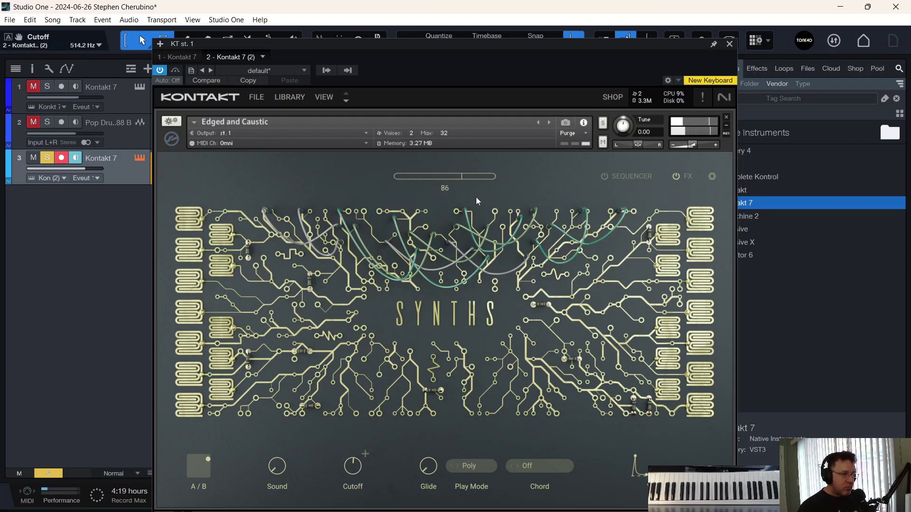
click(730, 44)
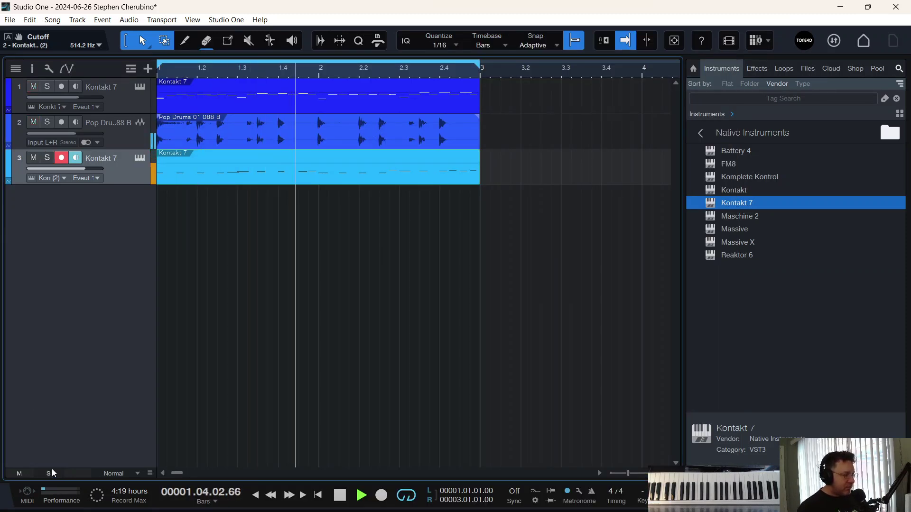
- Play the full mix from the start and lower the first Kontakt 7 track's volume to -6.3 dB
key(space)
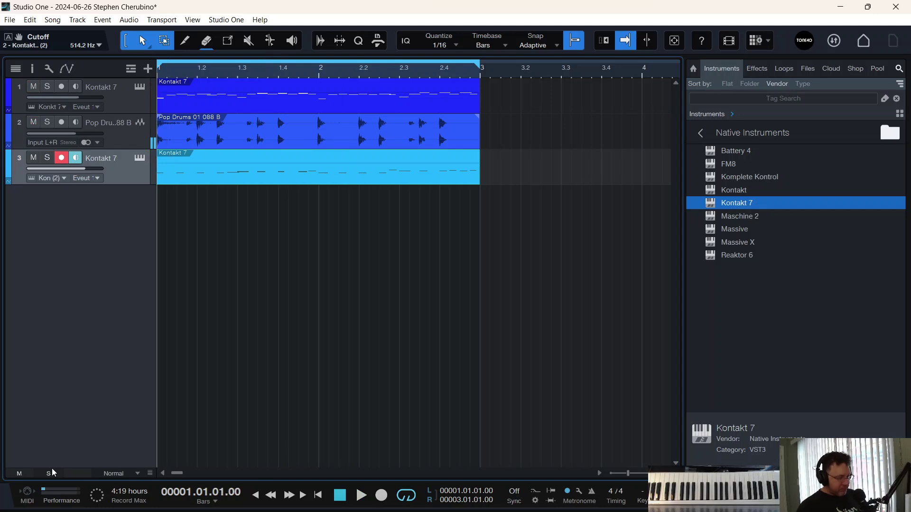
key(space)
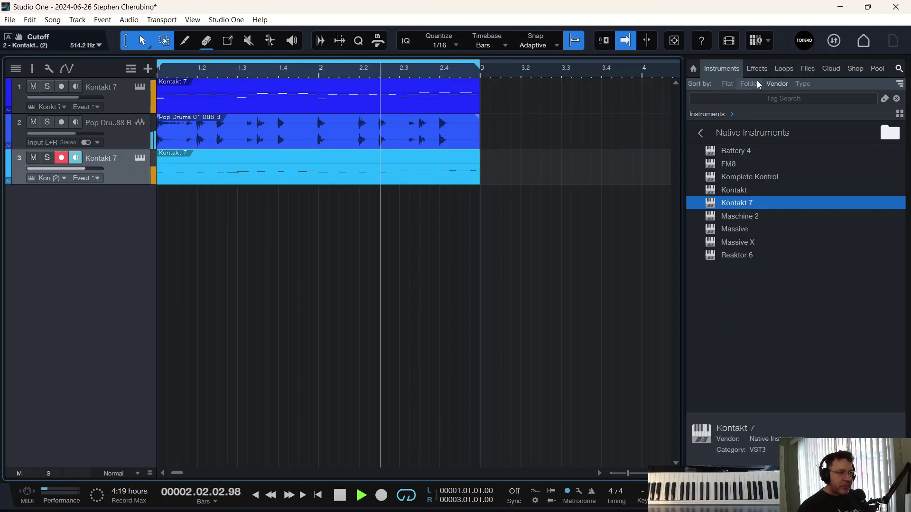
drag(77, 98, 71, 97)
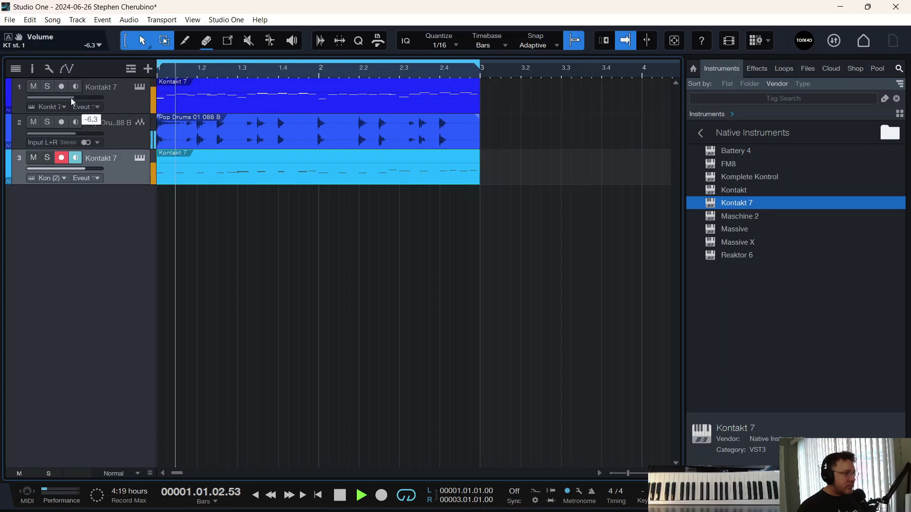
key(space)
- Find Ozone 11 Equalizer among the VST3 effects and insert it on the second Kontakt 7 track
scroll(759, 142, down, 7)
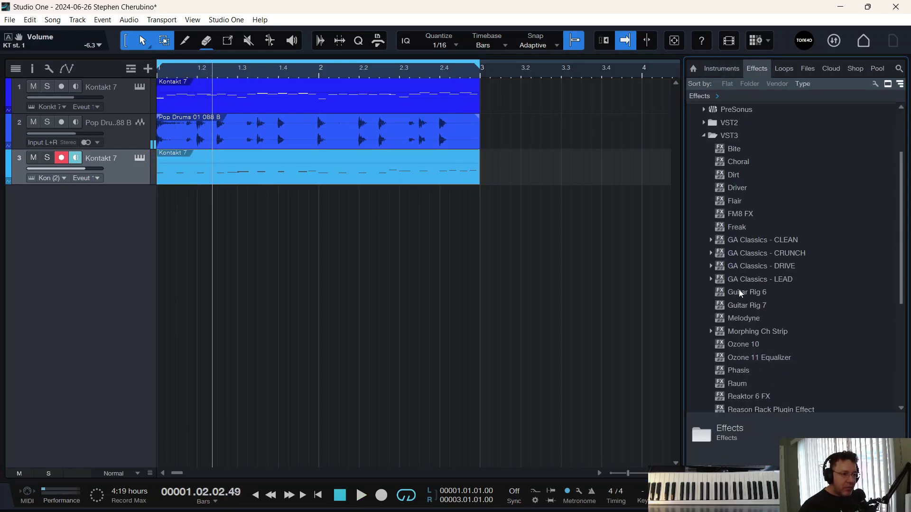
scroll(751, 202, up, 3)
scroll(752, 202, up, 3)
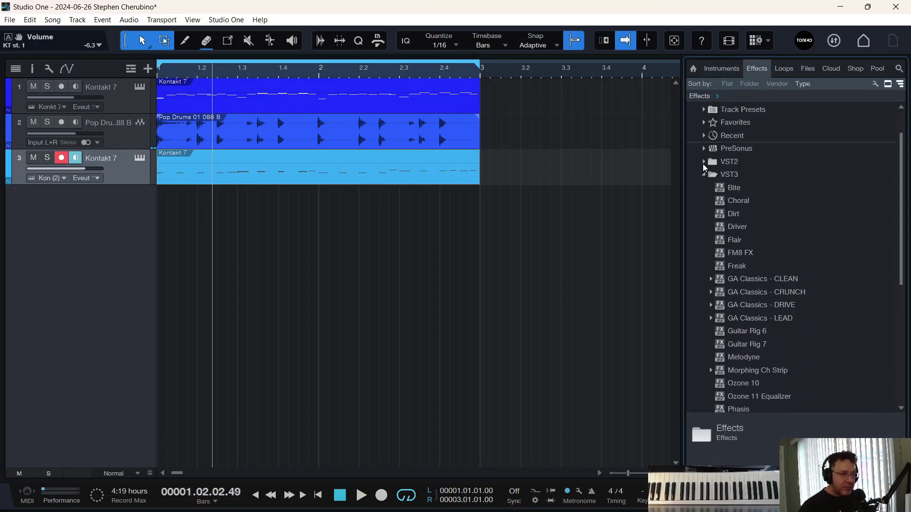
scroll(774, 294, down, 6)
scroll(761, 294, up, 2)
drag(744, 238, 239, 174)
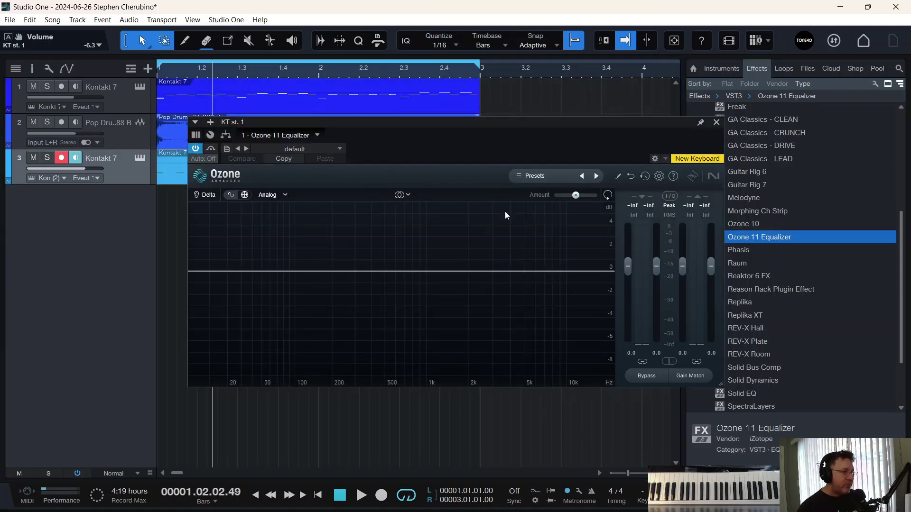
drag(275, 272, 291, 256)
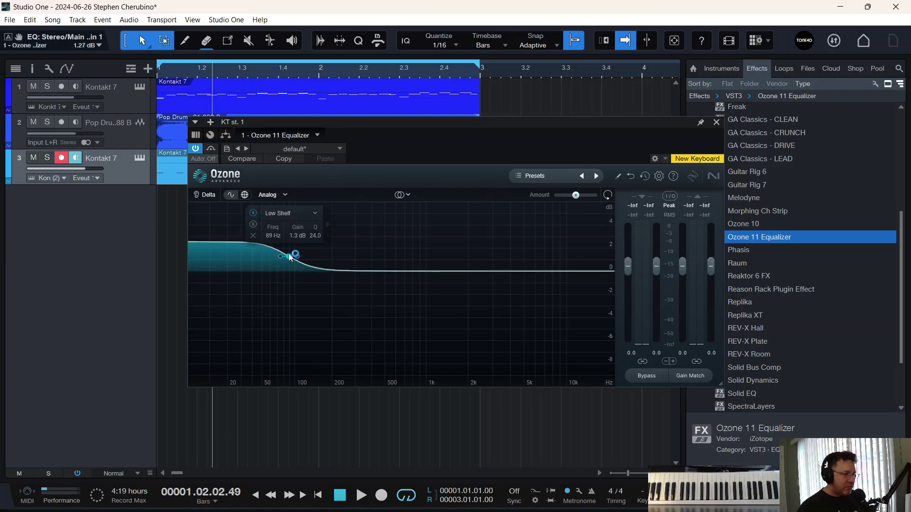
key(space)
double_click(290, 257)
- Cut about 6.6 dB at 88 Hz with a bell band in the equalizer and listen to the second Kontakt 7 track soloed
drag(355, 271, 594, 182)
drag(464, 209, 288, 347)
click(47, 158)
key(space)
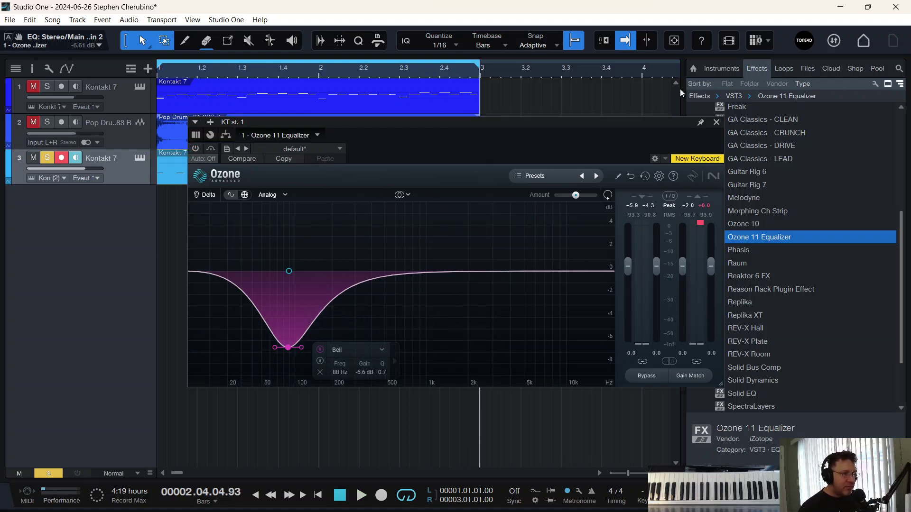
- Show the second Kontakt 7 track's inspector, switch its Ozone 11 Equalizer insert on and start playback
click(31, 68)
click(62, 246)
key(space)
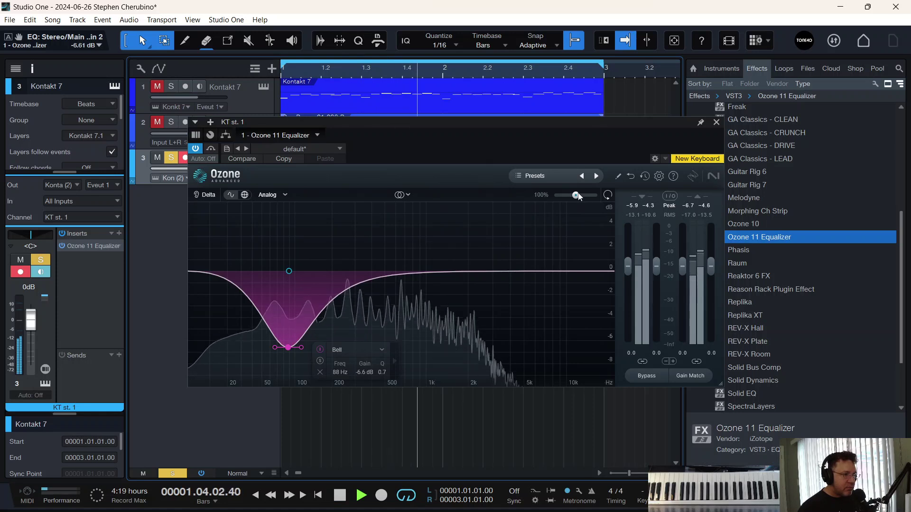
- Set the equalizer amount to 200%, with a 2.5 dB bell boost at 97 Hz and a -7.9 dB high shelf at 2013 Hz
drag(576, 195, 608, 195)
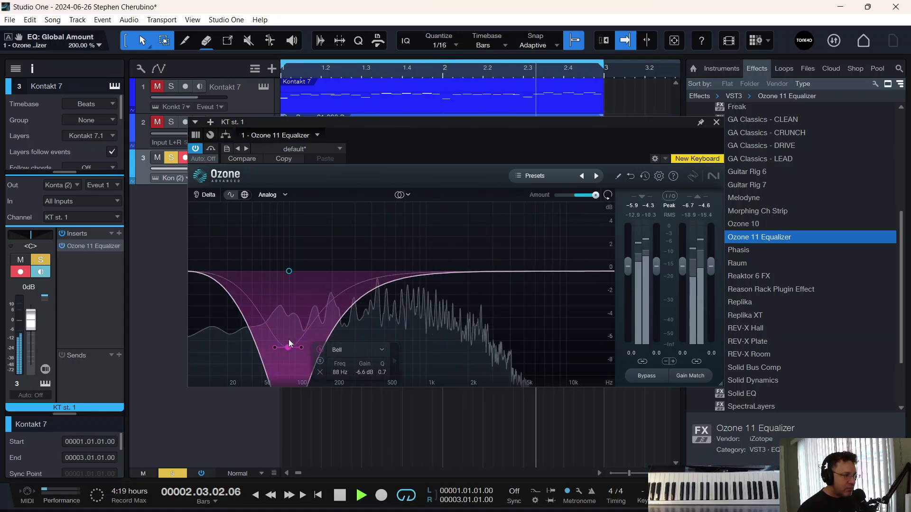
drag(288, 348, 352, 383)
drag(441, 508, 324, 511)
drag(331, 382, 292, 243)
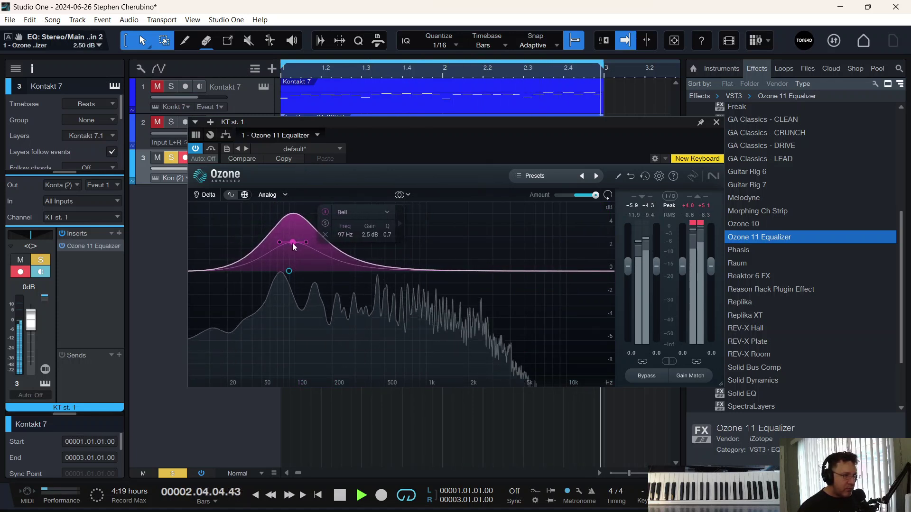
drag(599, 272, 486, 366)
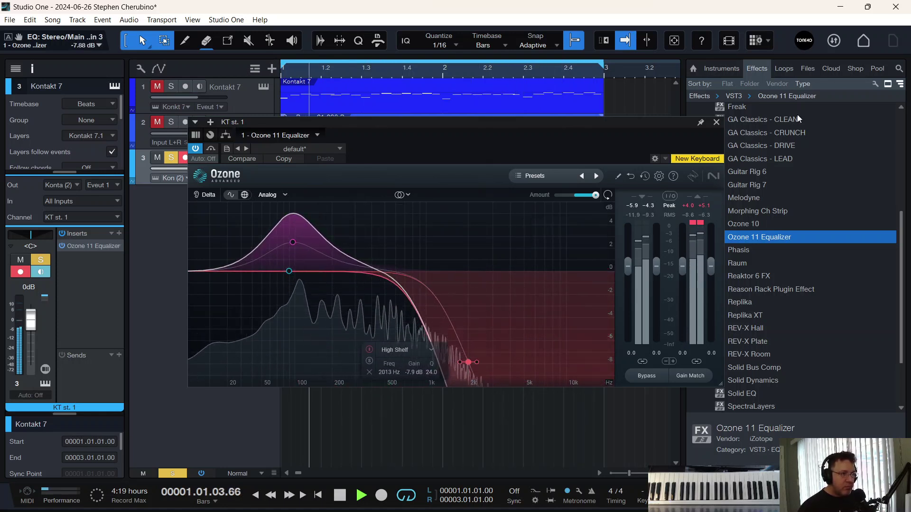
- Close the equalizer and unsolo the second Kontakt 7 track to hear the full mix
click(716, 121)
click(171, 158)
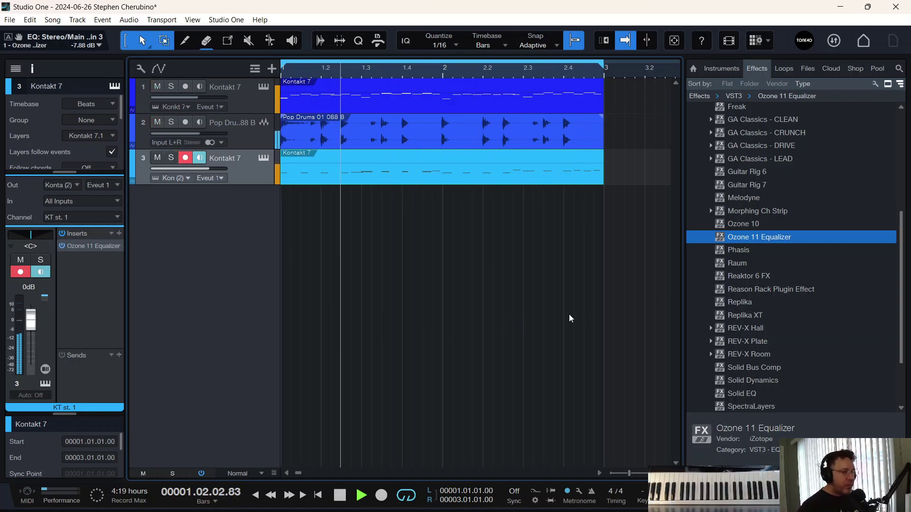
key(space)
- Add a third Kontakt 7 instrument on a new track and load Ethereal Earth from its library
scroll(745, 190, up, 5)
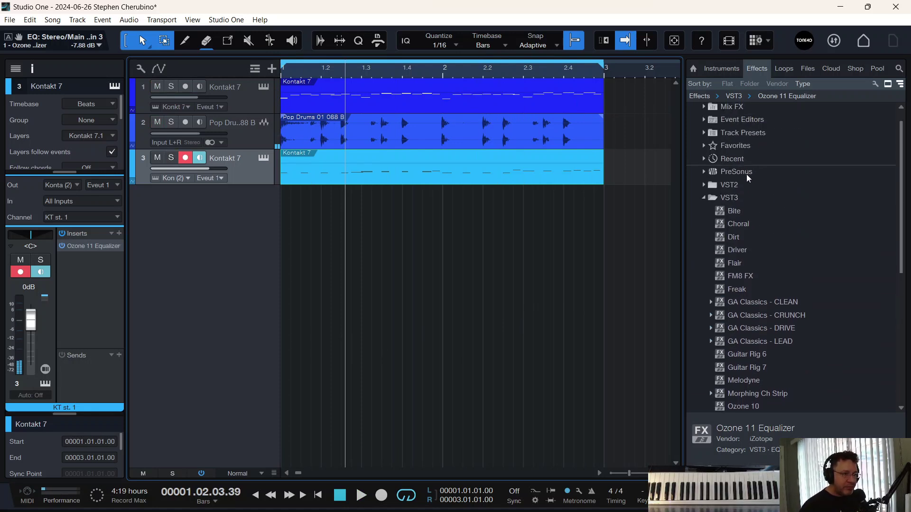
click(703, 213)
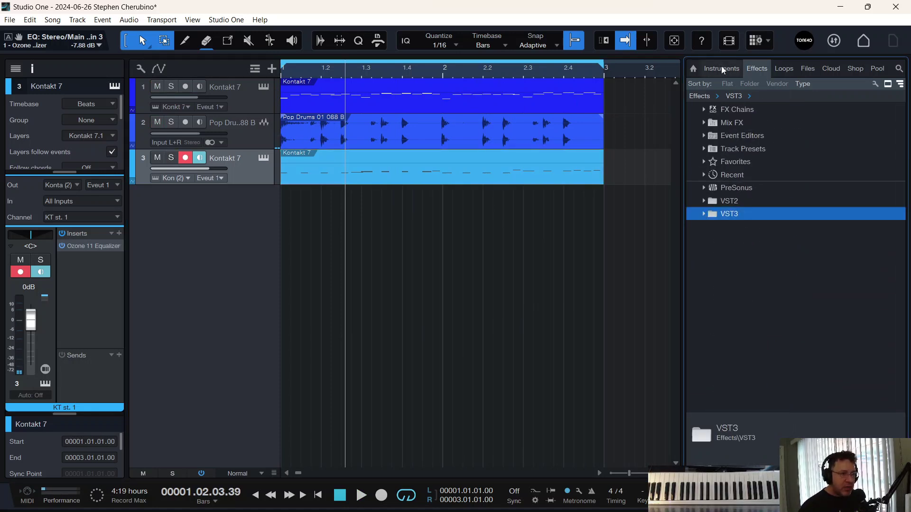
click(721, 69)
drag(718, 210, 457, 271)
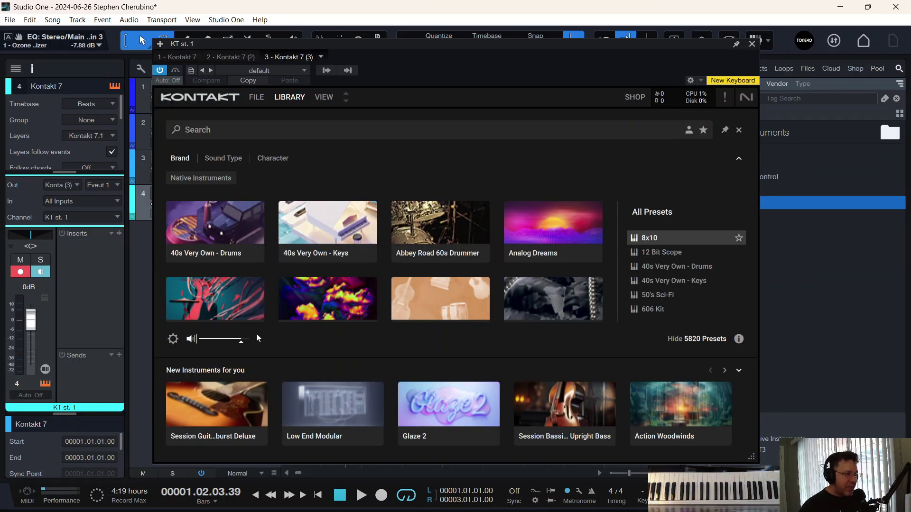
scroll(274, 294, down, 10)
scroll(467, 252, up, 3)
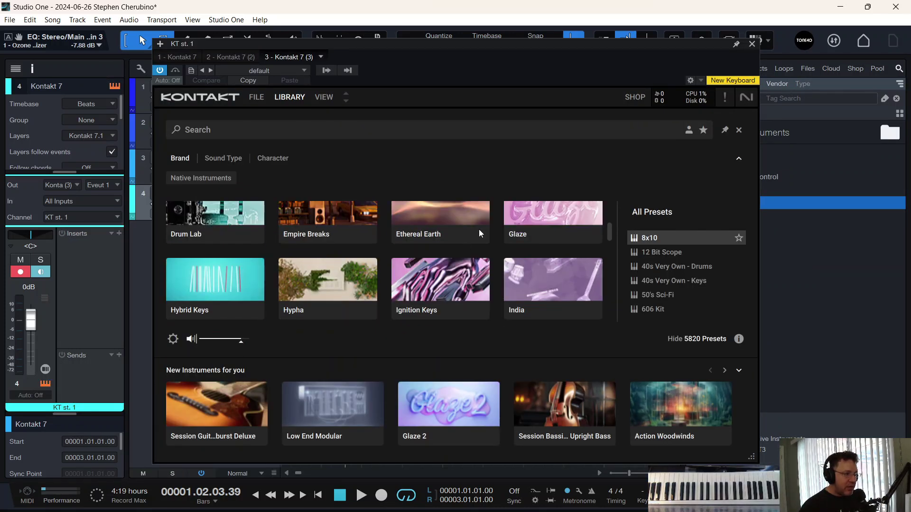
click(480, 251)
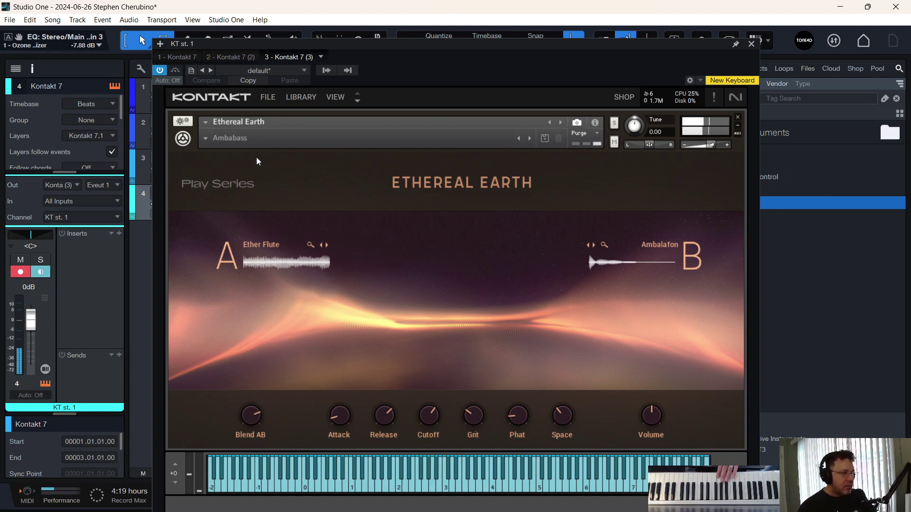
- Solo the third Kontakt 7 track and compare its Ethereal Earth versions, settling on Ethereal Earth 2.0 with the Jupiters Organ preset
click(559, 123)
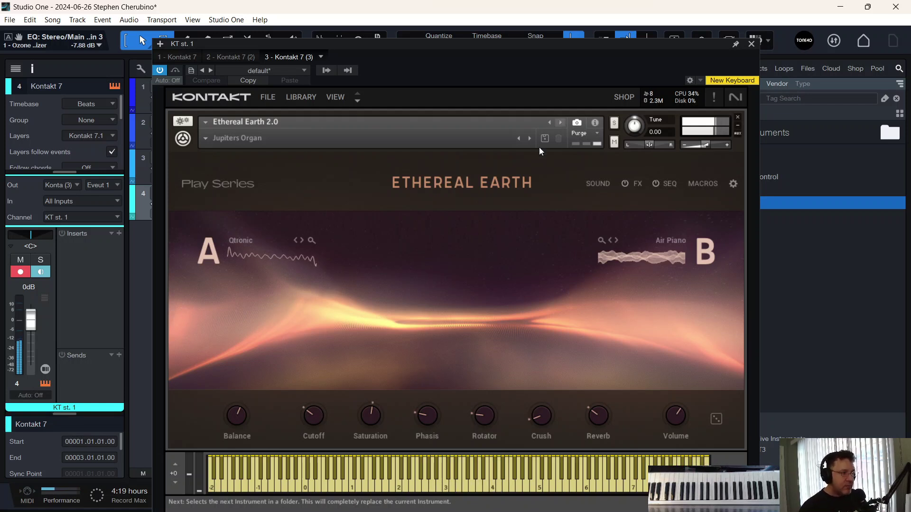
click(561, 123)
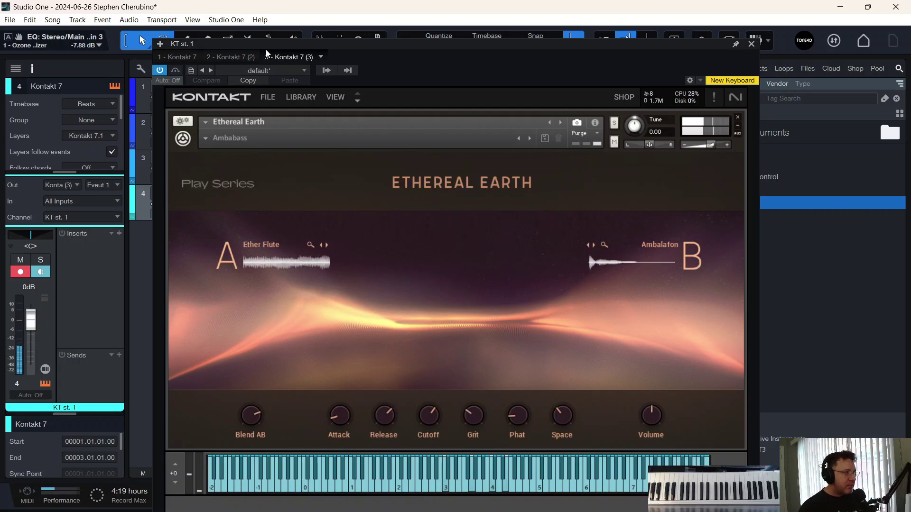
drag(284, 43, 207, 289)
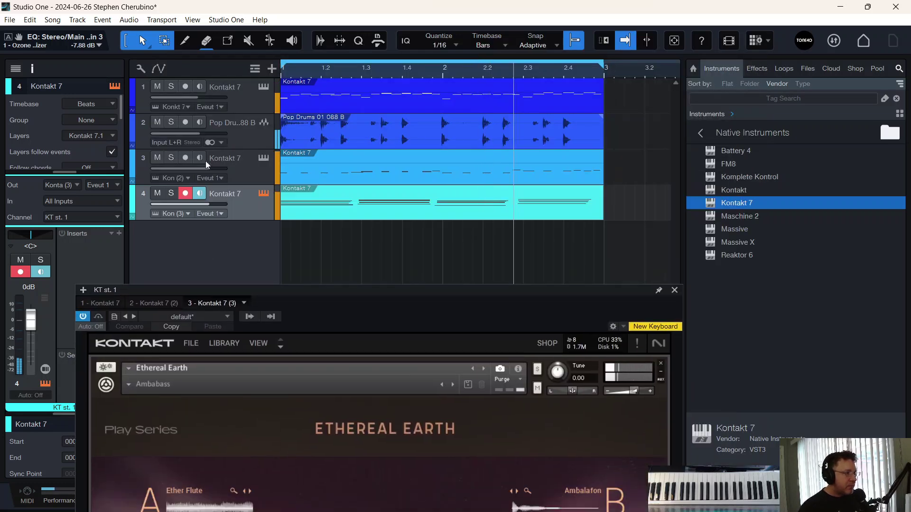
click(171, 193)
drag(266, 290, 407, 6)
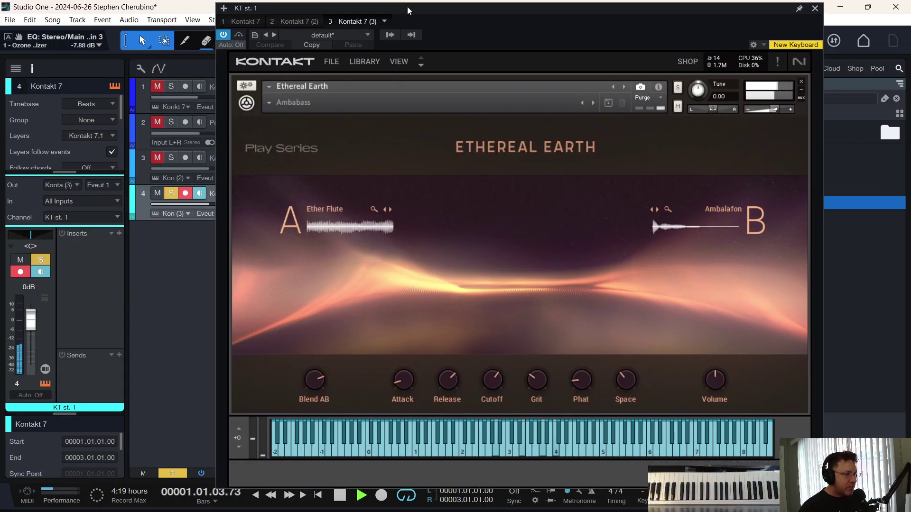
click(625, 87)
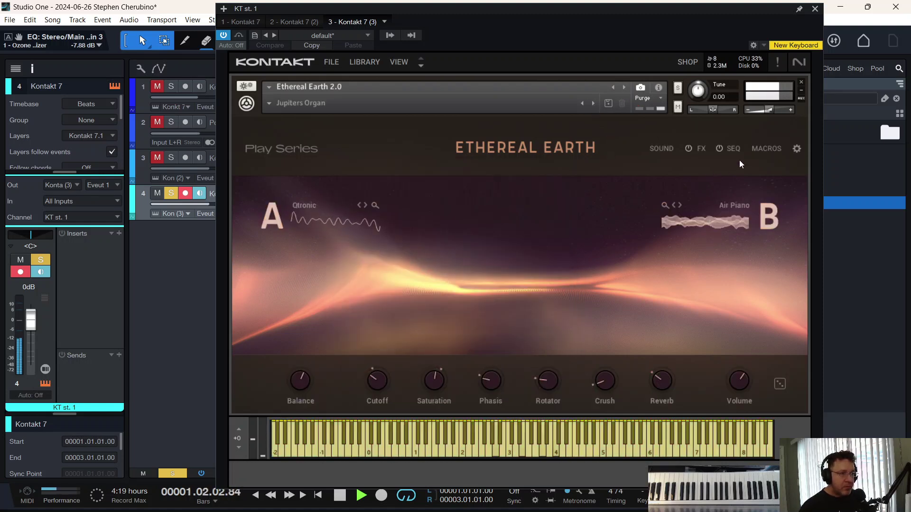
- Shape Jupiters Organ's amp envelope with a 2.3 ms attack, 80.6% sustain and a shorter release, and close the instrument
click(665, 152)
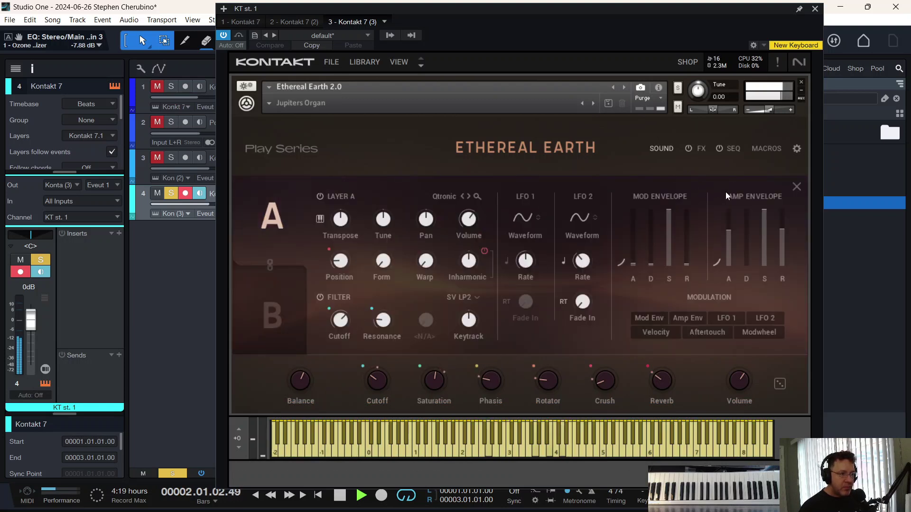
drag(781, 233, 781, 259)
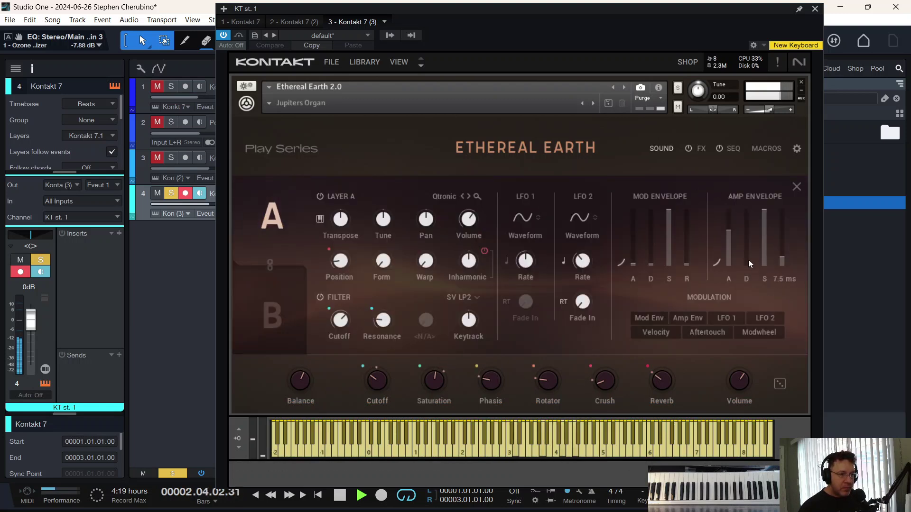
drag(716, 297, 721, 308)
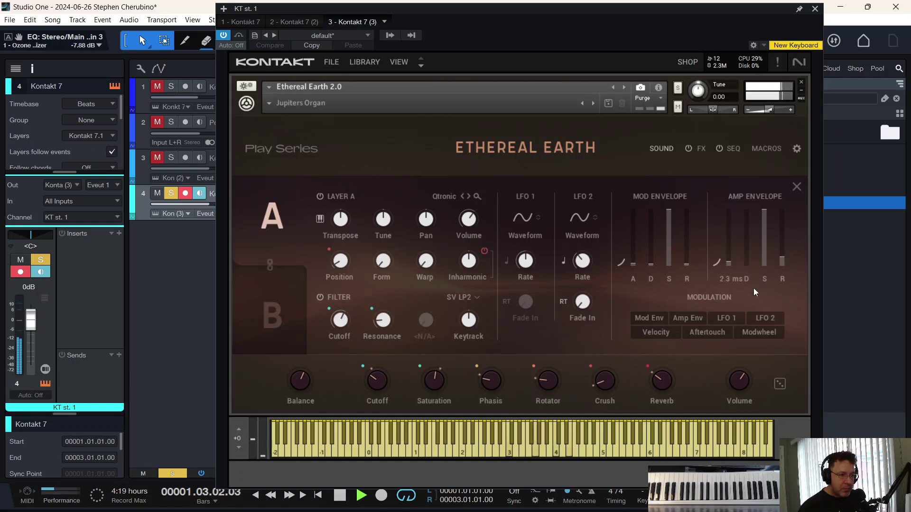
drag(781, 263, 781, 266)
drag(765, 213, 759, 244)
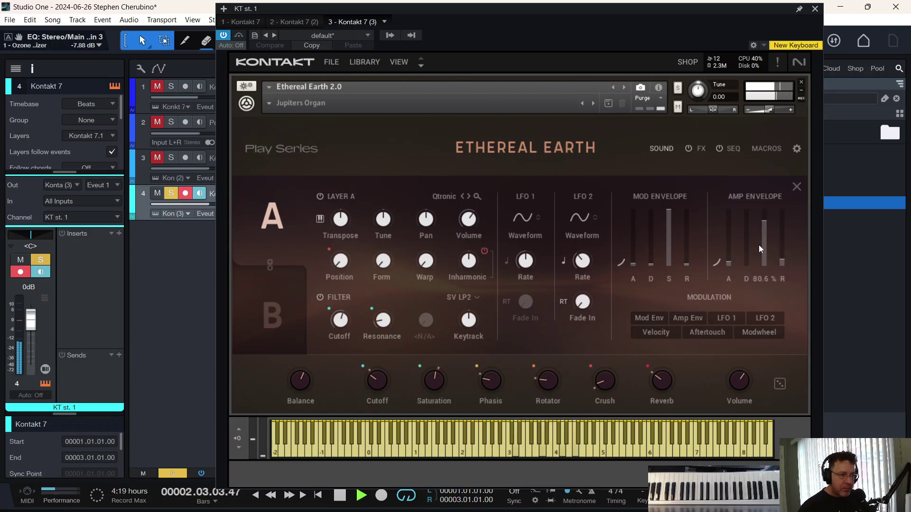
click(814, 9)
key(space)
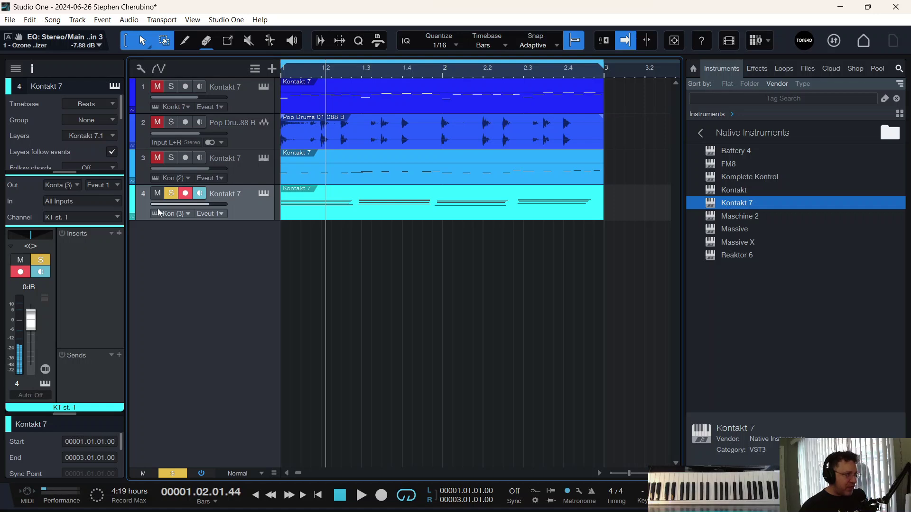
- Unsolo the third Kontakt 7 instrument track and play the full mix
click(170, 199)
key(space)
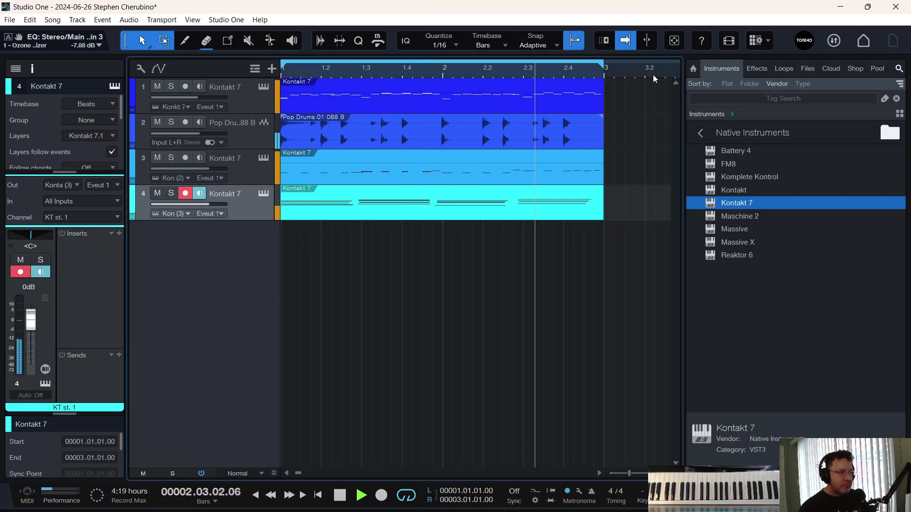
key(space)
- Duplicate the two-bar events of all four tracks three times to fill bars 1 to 9, and play the result
drag(493, 73, 416, 51)
drag(391, 224, 274, 59)
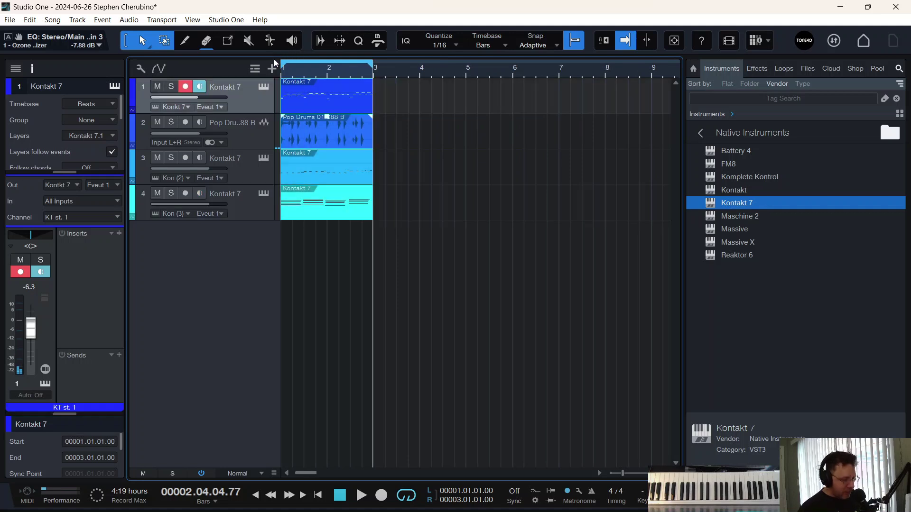
key(d)
key(d)
key(d)
drag(392, 73, 494, 89)
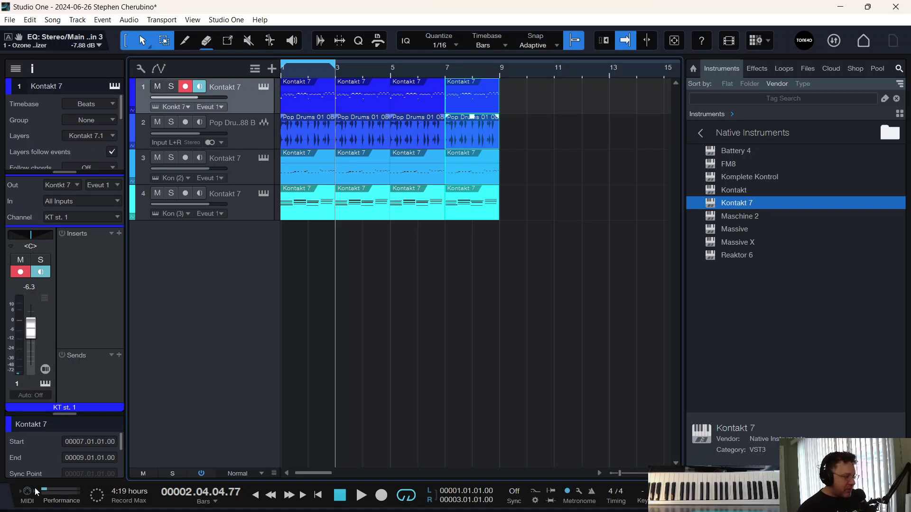
key(space)
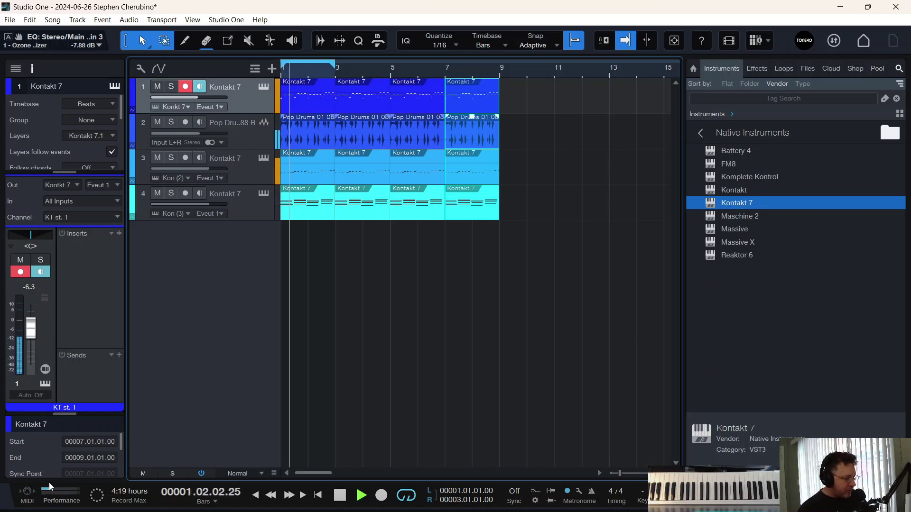
key(space)
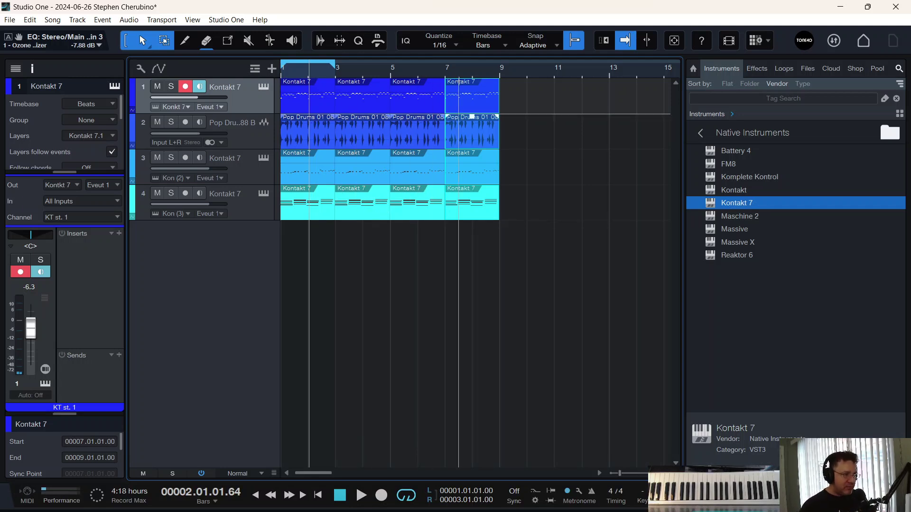
- Bounce the last Kontakt 7 part on track 4, at bars 7 to 9, to audio
drag(453, 70, 355, 70)
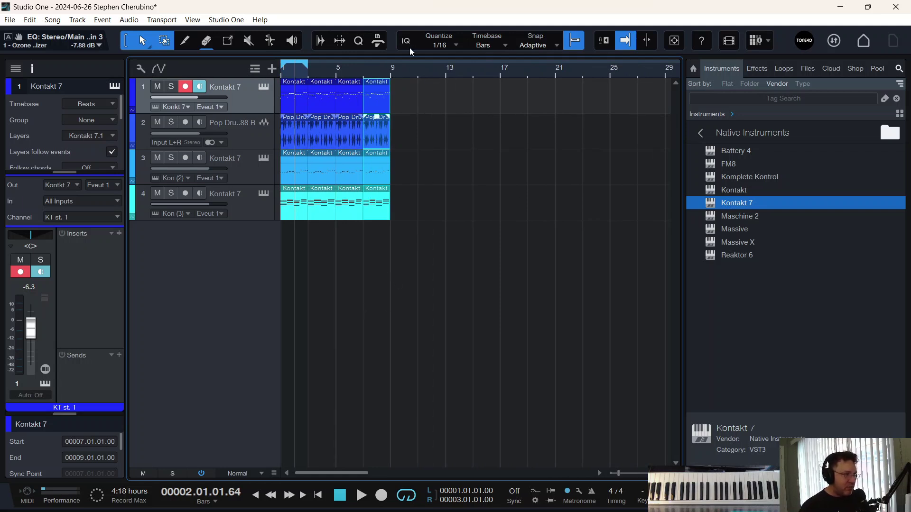
click(379, 216)
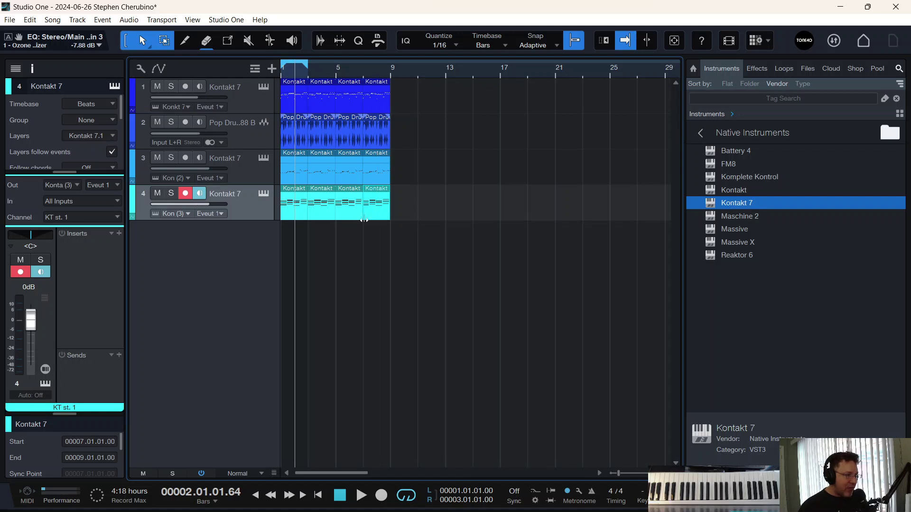
right_click(375, 219)
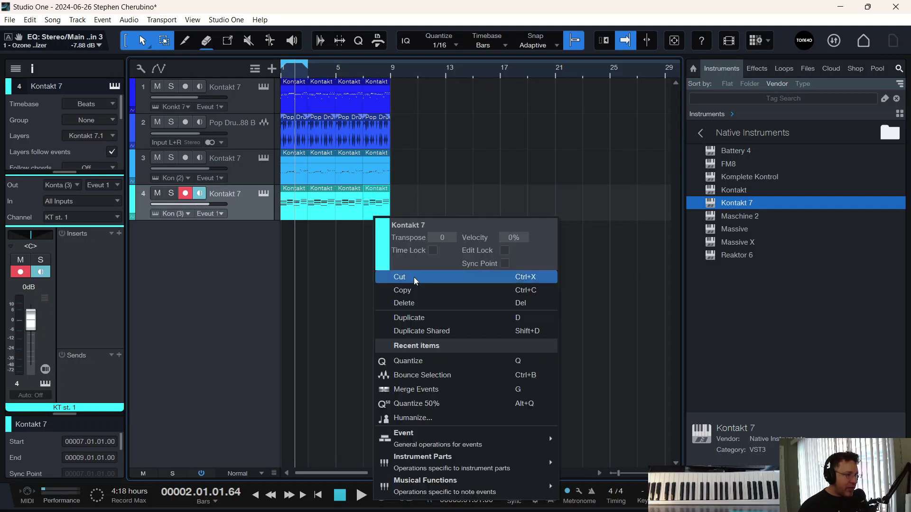
mouse_move(424, 498)
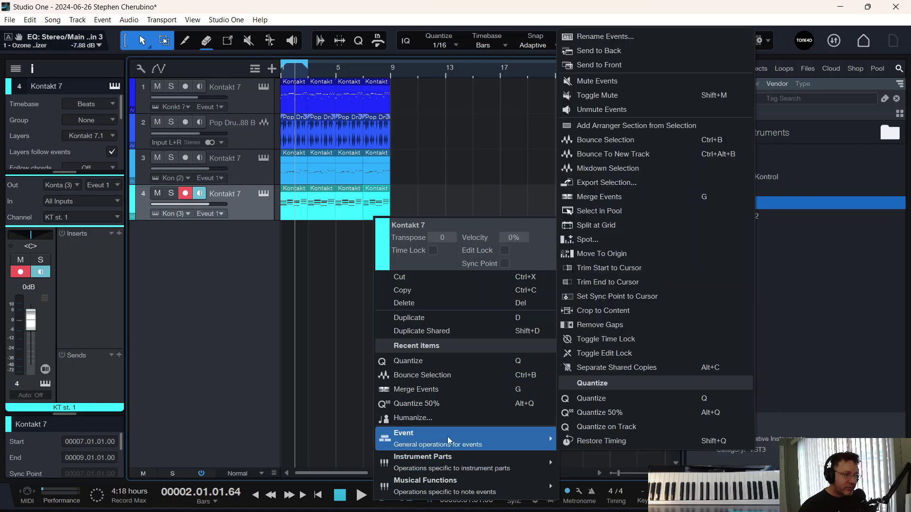
click(620, 144)
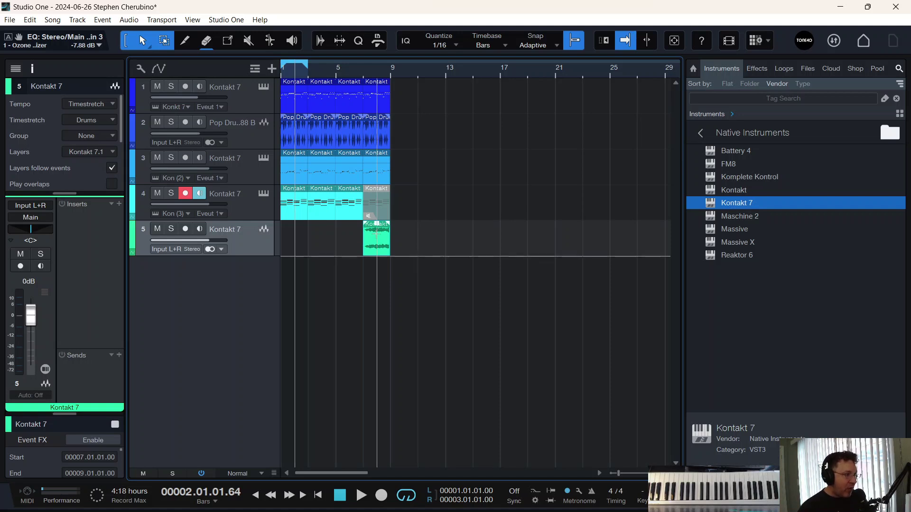
- Open the bounced Kontakt 7 audio in the editor and move the event to start at bar 9
double_click(373, 253)
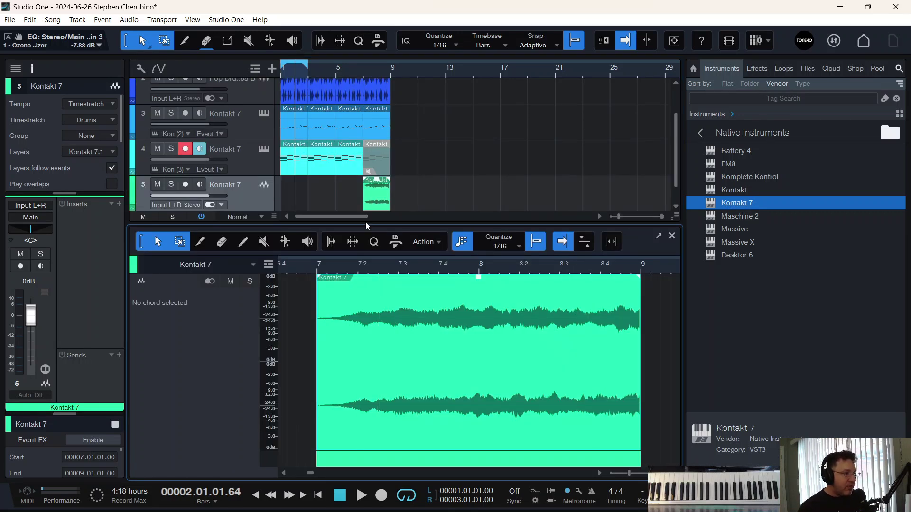
drag(381, 201, 389, 201)
drag(404, 201, 404, 201)
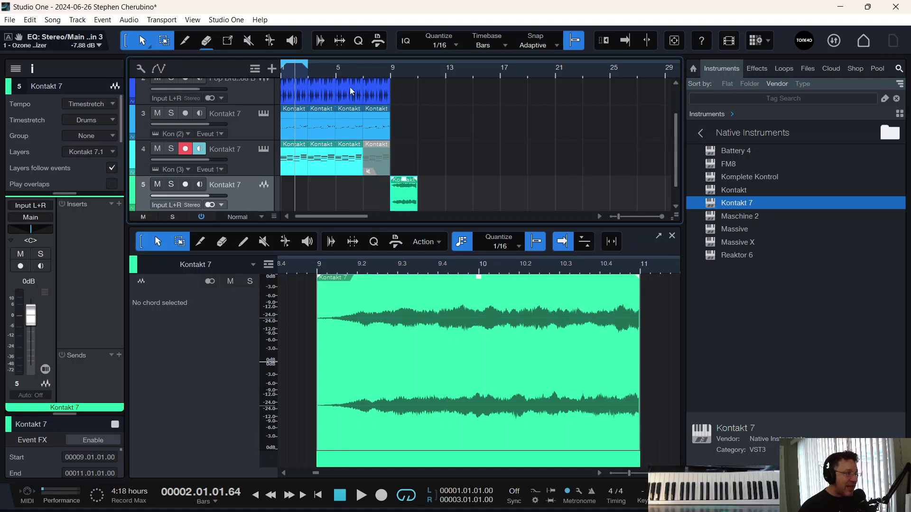
- Solo tracks 4 and 5 and compare the original Kontakt 7 part at bar 5 with the bounced audio at bar 9
click(176, 150)
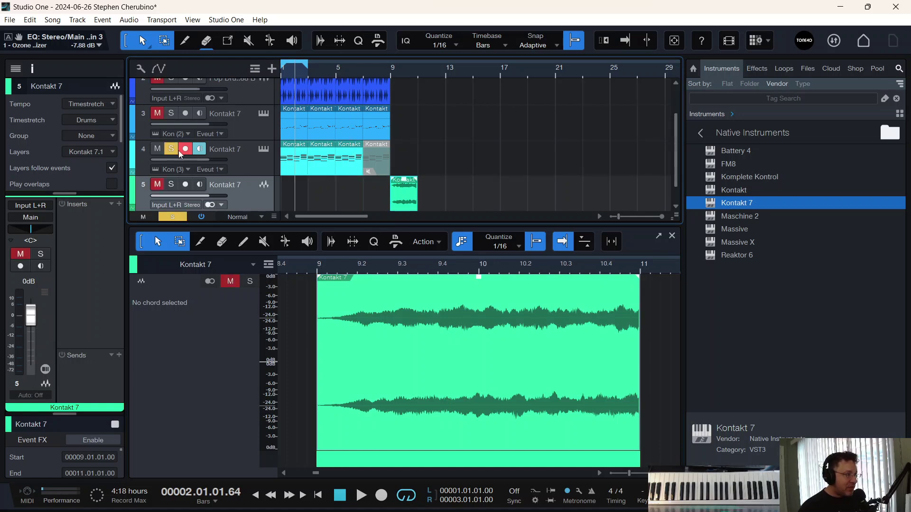
click(350, 171)
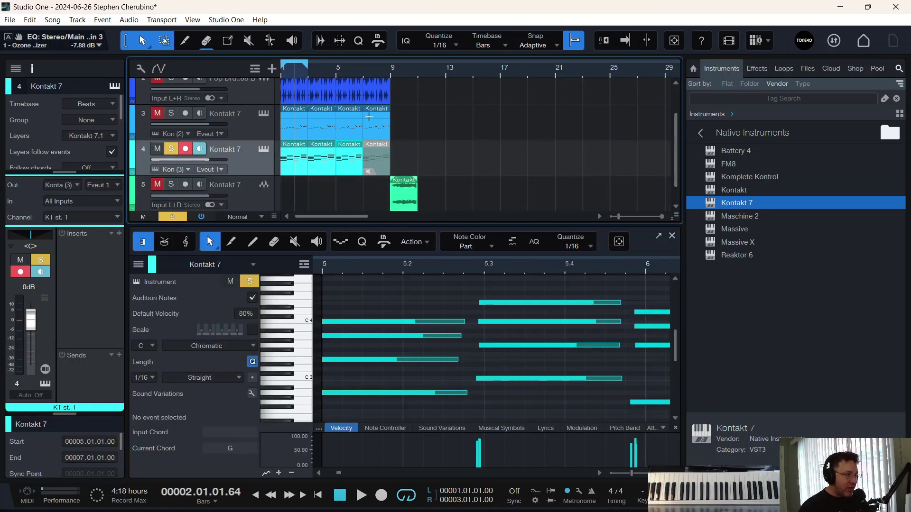
key(f)
key(space)
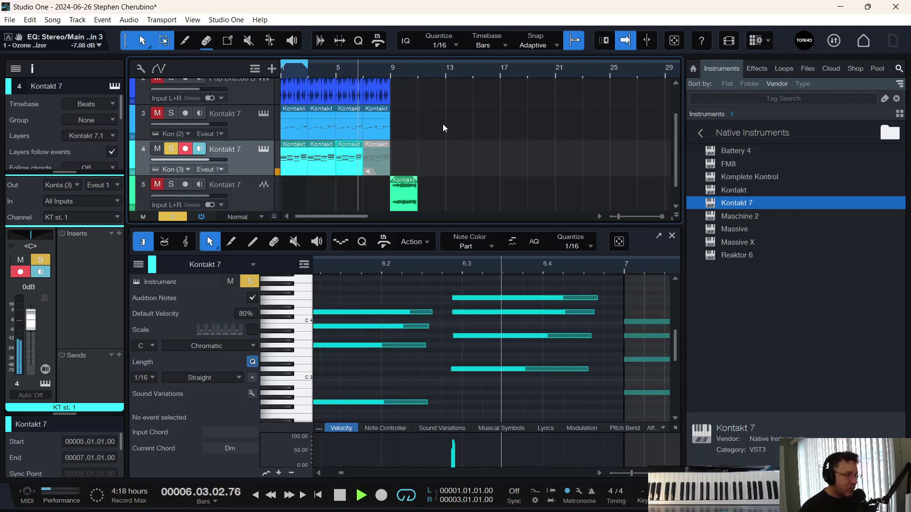
key(space)
click(392, 78)
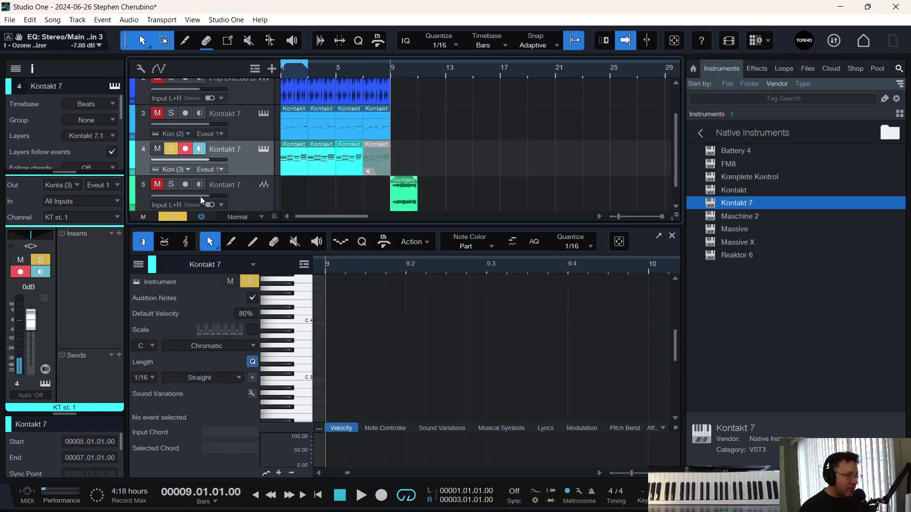
key(space)
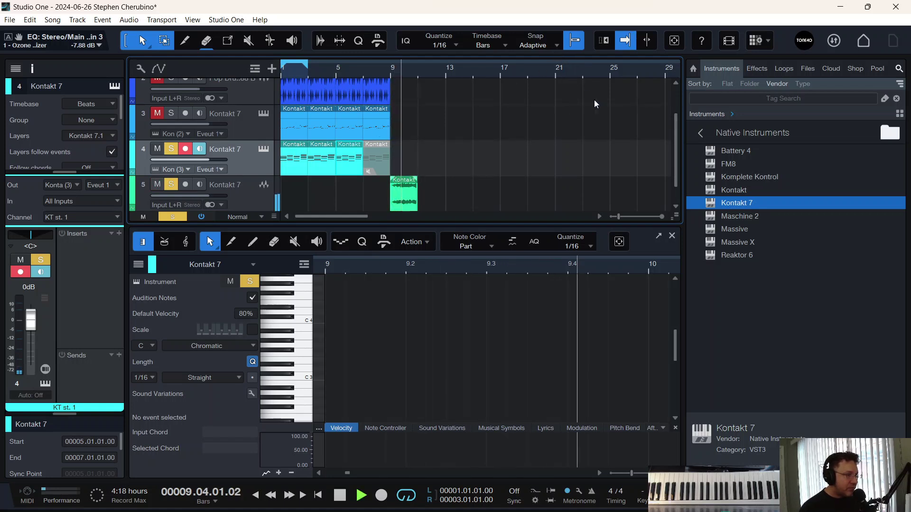
drag(428, 74, 516, 71)
key(space)
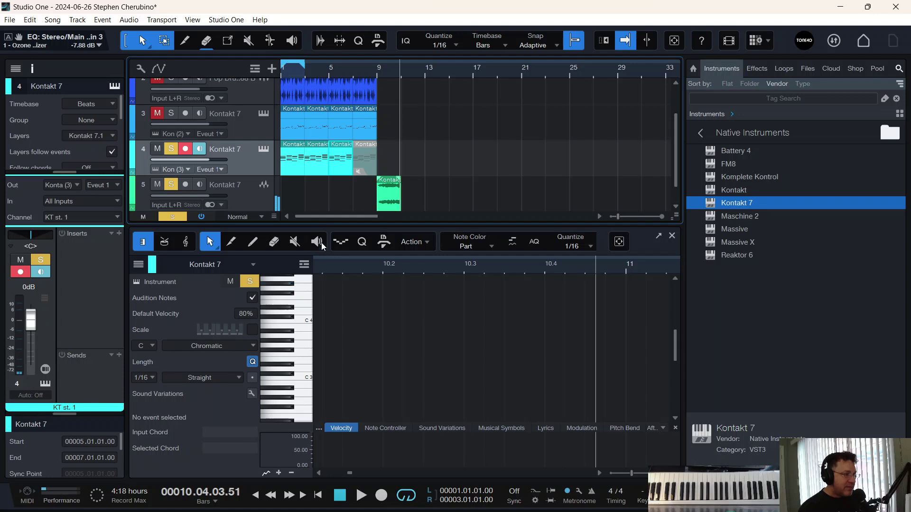
- Split the bounced Kontakt 7 audio event at the grid into 1/16 slices
click(392, 205)
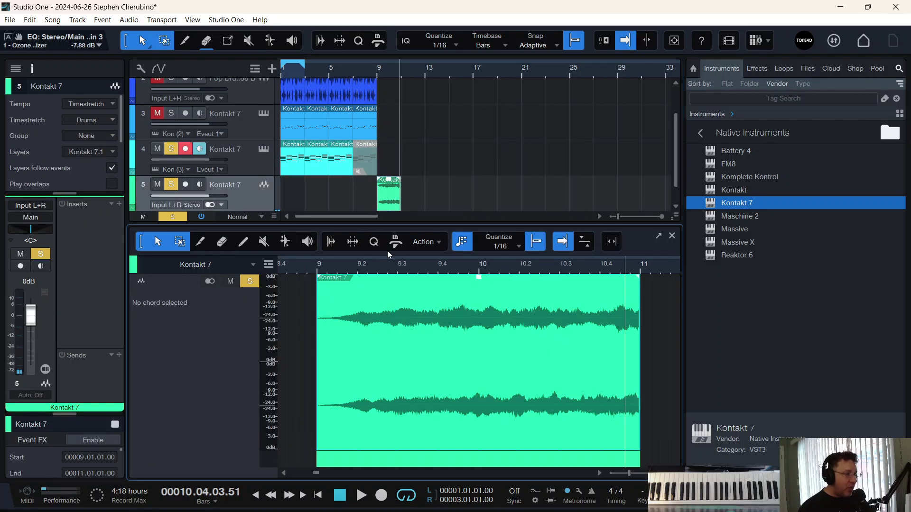
scroll(392, 72, up, 3)
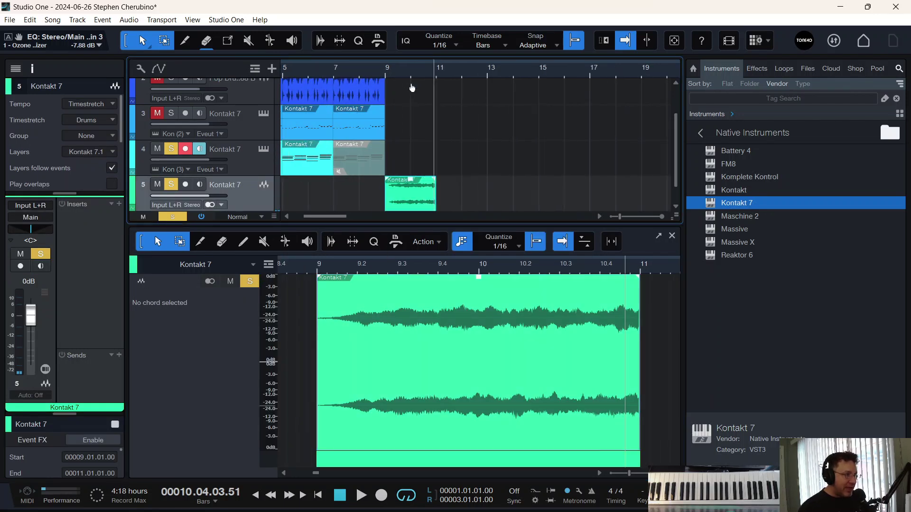
right_click(397, 212)
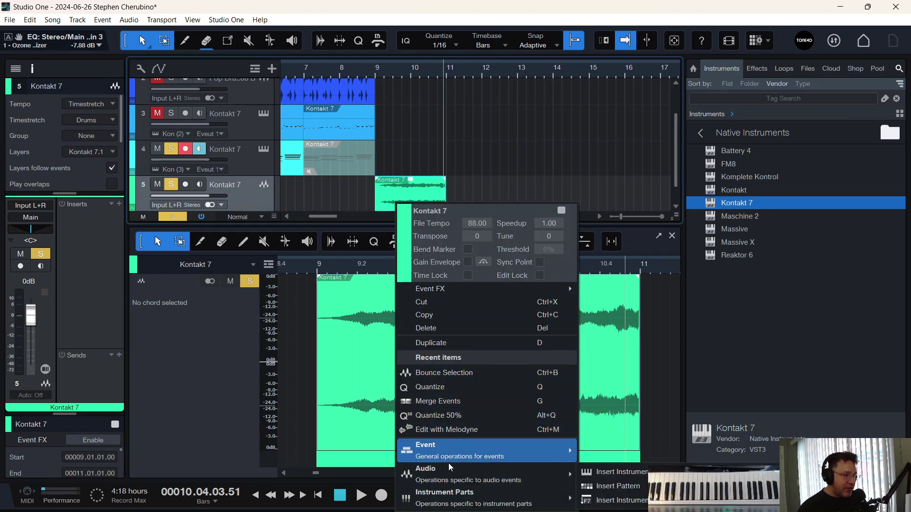
mouse_move(448, 496)
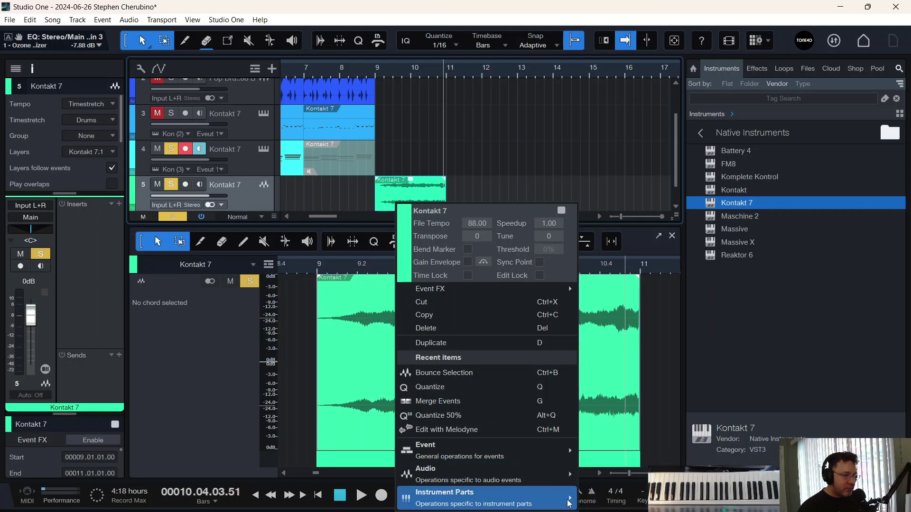
mouse_move(500, 450)
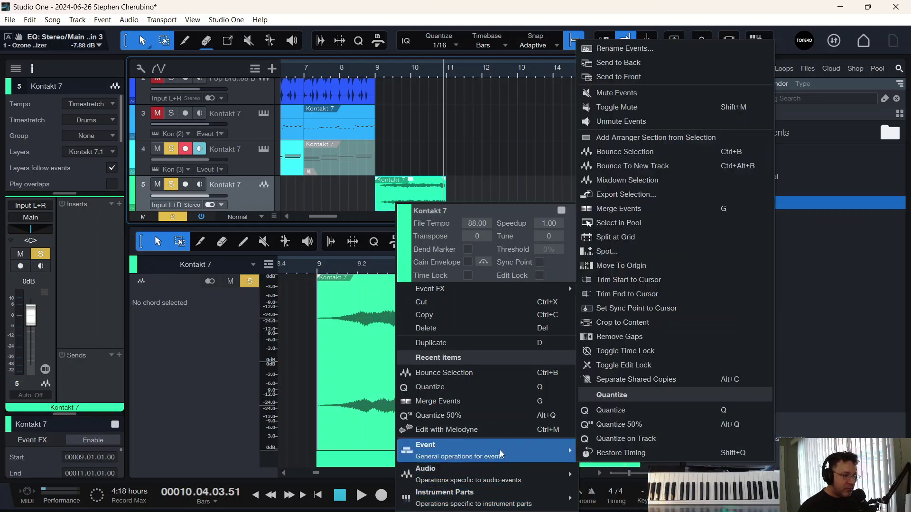
click(634, 241)
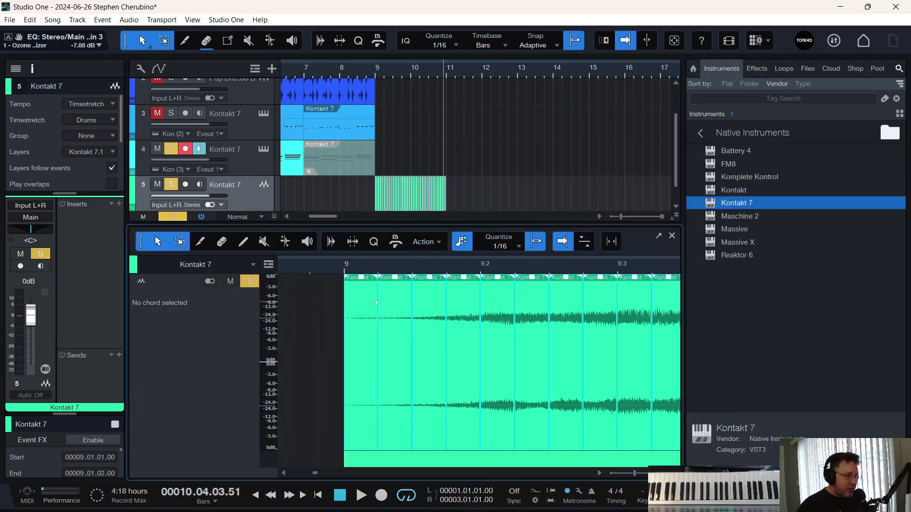
- Shorten all the audio slices with fades to leave gaps between them, play them from bar 9, and close the editor
drag(374, 302, 363, 277)
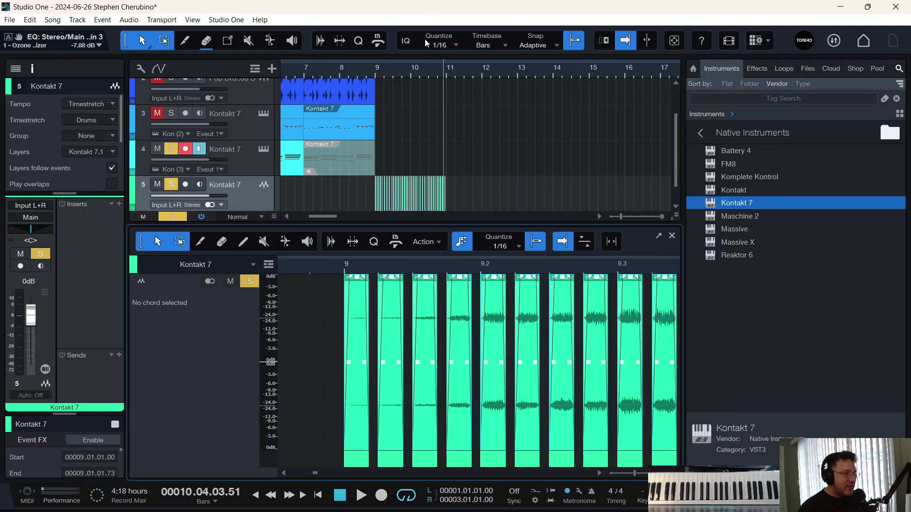
click(374, 73)
key(space)
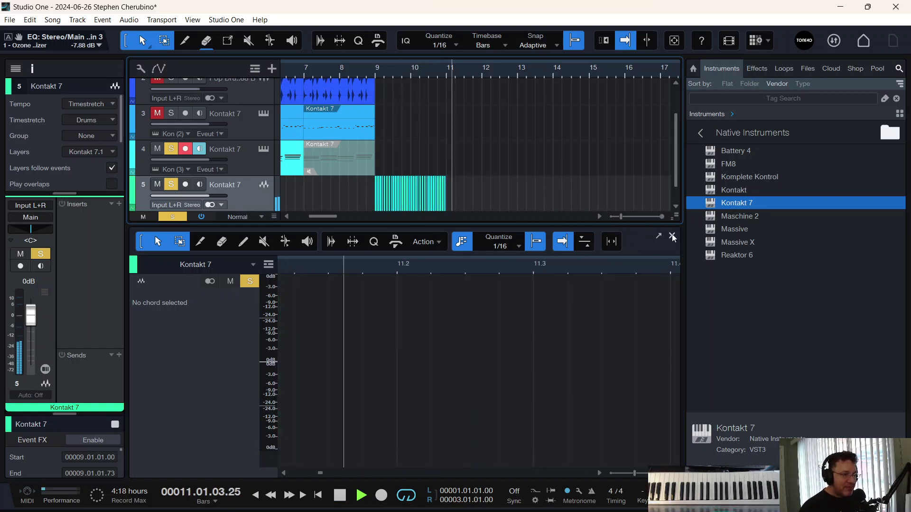
click(672, 236)
key(space)
- Play the arrangement from the start and extend the loop range to cover bars 1 to 9
drag(345, 68, 367, 71)
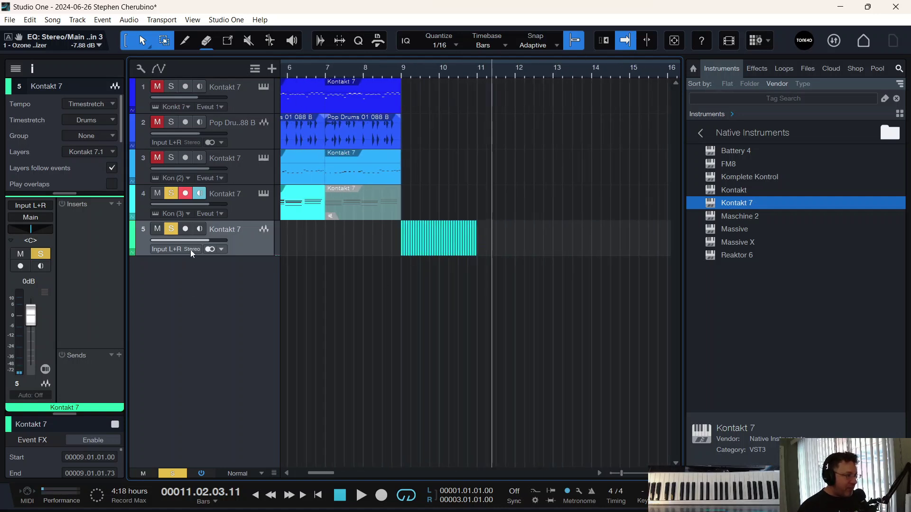
drag(440, 71, 488, 75)
key(comma)
key(space)
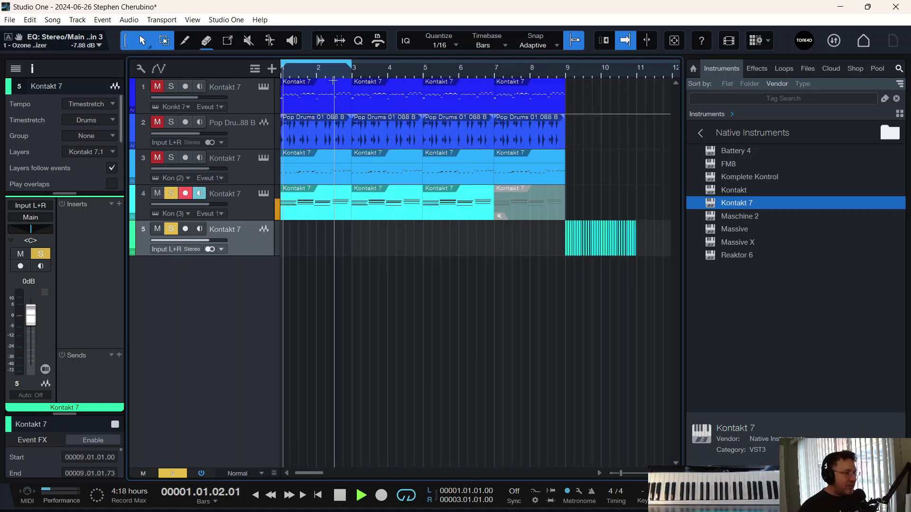
drag(352, 64, 565, 61)
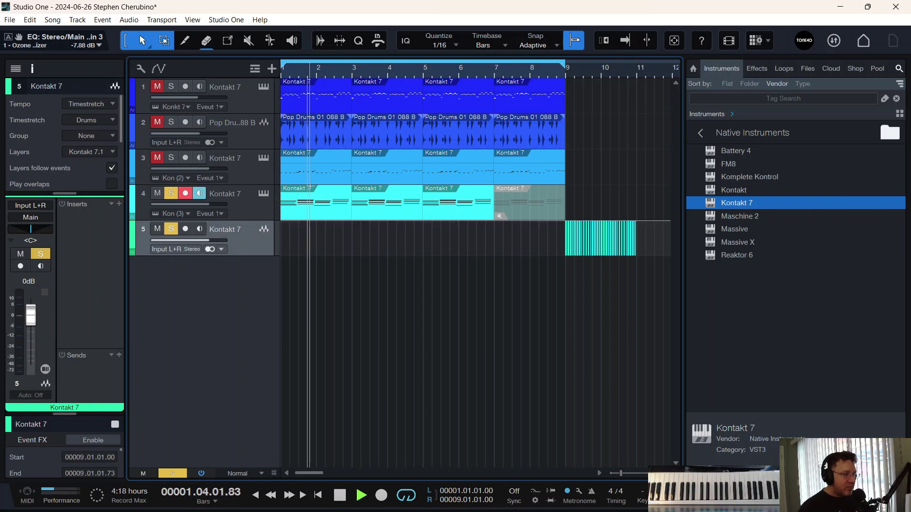
- Delete the bars 1 to 3 events from the second Kontakt 7, Pop Drums and first Kontakt 7 tracks
click(334, 184)
key(Delete)
click(335, 138)
key(Delete)
click(335, 100)
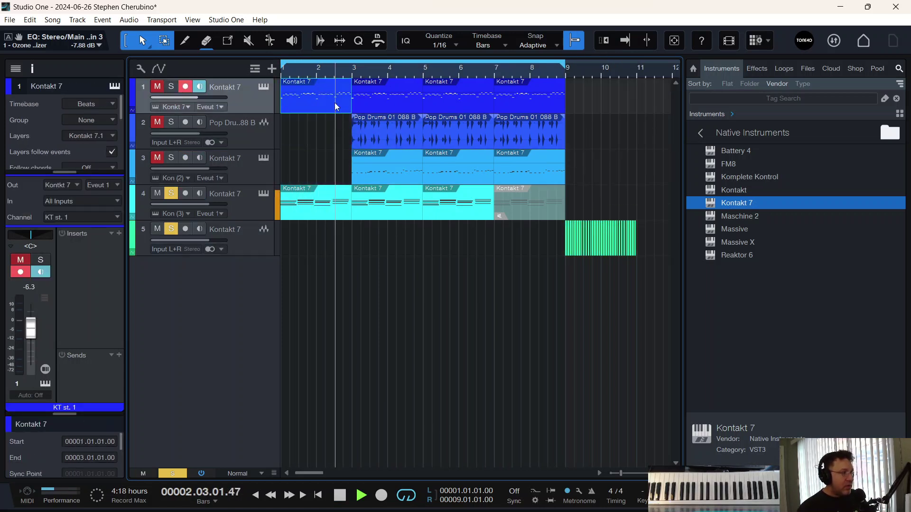
key(Delete)
- Solo the first Kontakt 7 and Pop Drums tracks as well, and delete the bars 3 to 5 event on track 3
click(171, 122)
click(172, 87)
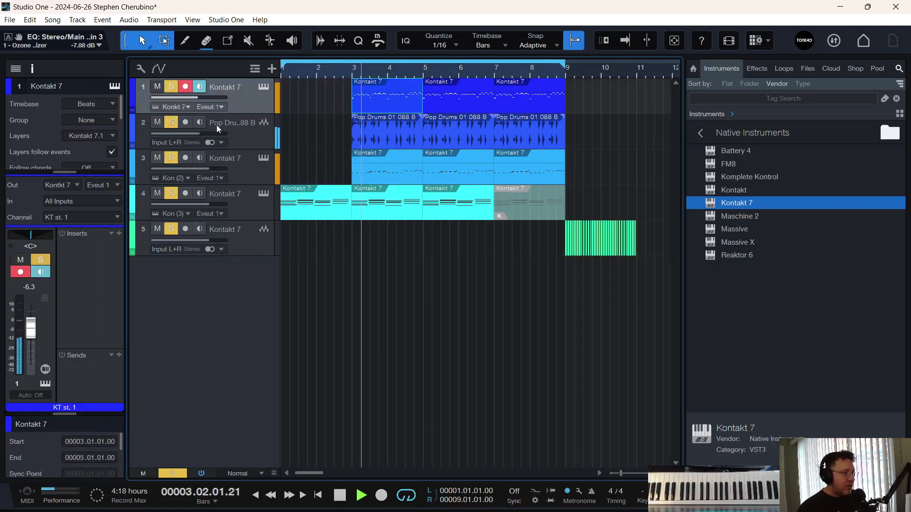
click(368, 145)
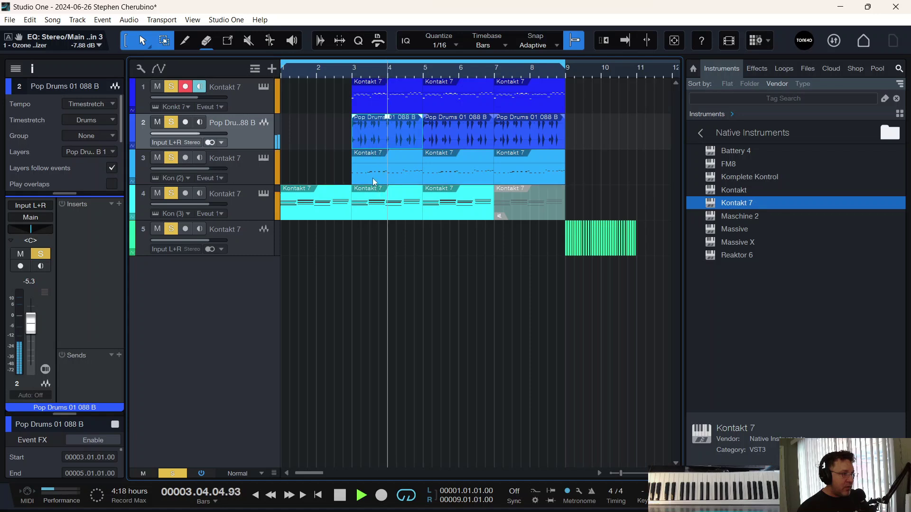
click(374, 181)
key(Delete)
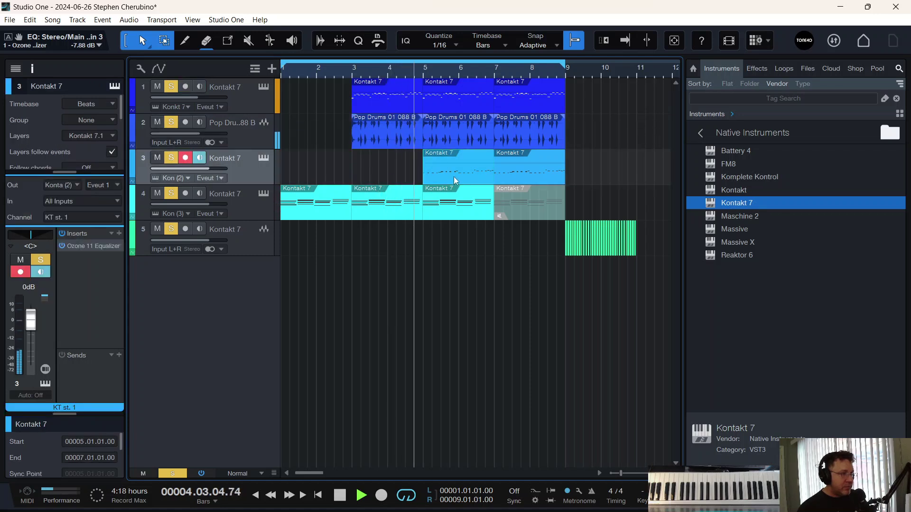
- Try deleting track 3's bars 5 to 7 event and track 1's bars 3 to 5 event, and undo both deletions
key(Delete)
click(400, 113)
key(Delete)
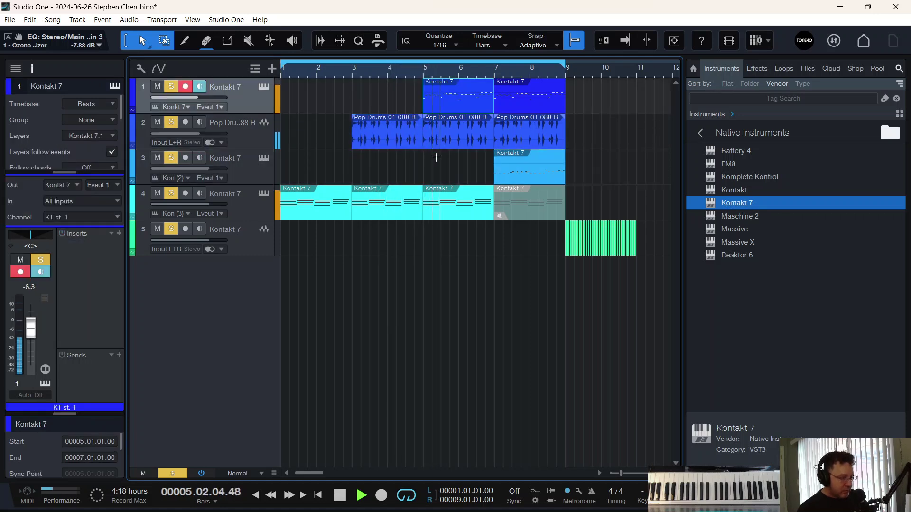
key(ctrl+z)
key(ctrl+z)
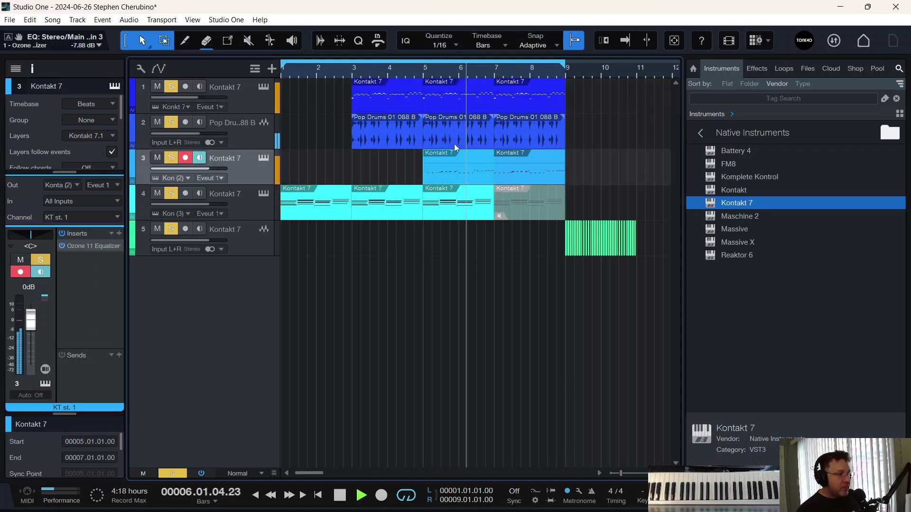
- Delete the bars 5 to 7 and bars 3 to 5 Kontakt 7 events from track 1
click(432, 111)
key(Delete)
click(394, 111)
key(Delete)
- Restart playback from the beginning with looping off and clear the solo on all tracks
key(space)
key(comma)
key(space)
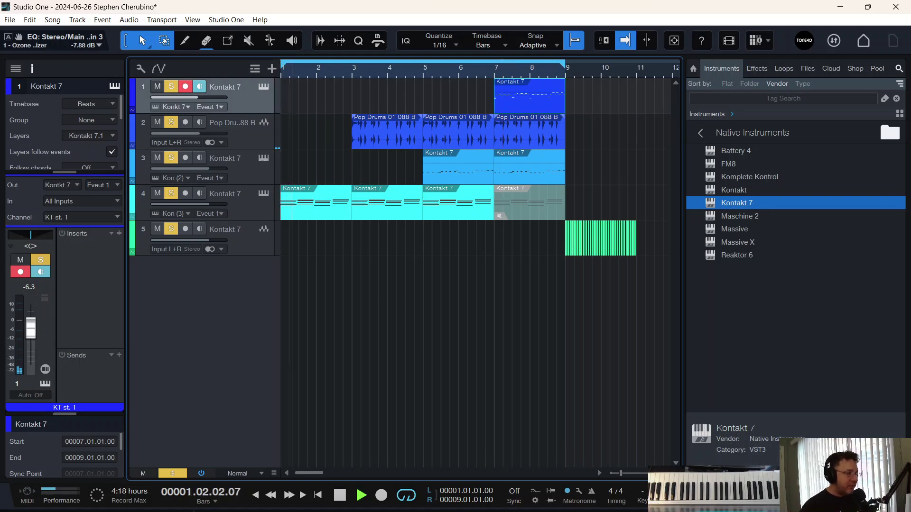
click(172, 474)
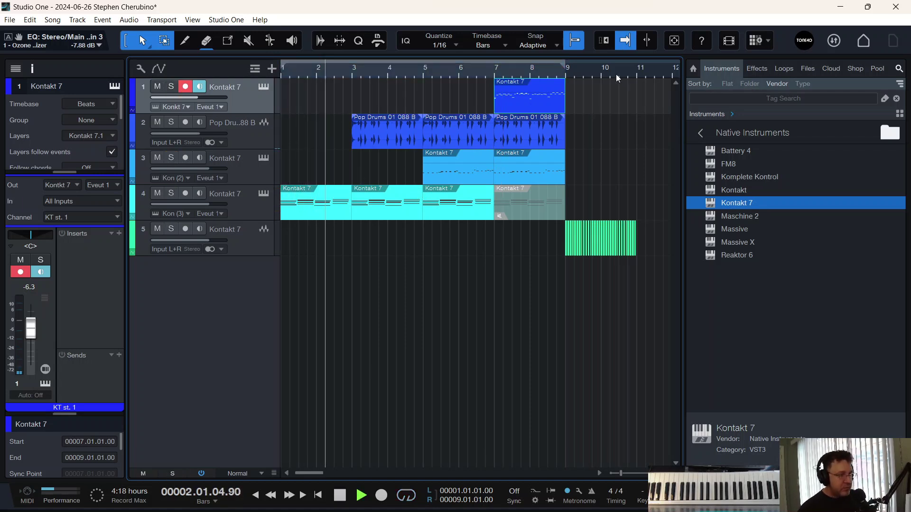
scroll(603, 71, up, 4)
drag(602, 91, 557, 61)
- Set the Pop Drums track volume to -2.5 dB and play through to the end of the sliced audio
drag(201, 136, 204, 134)
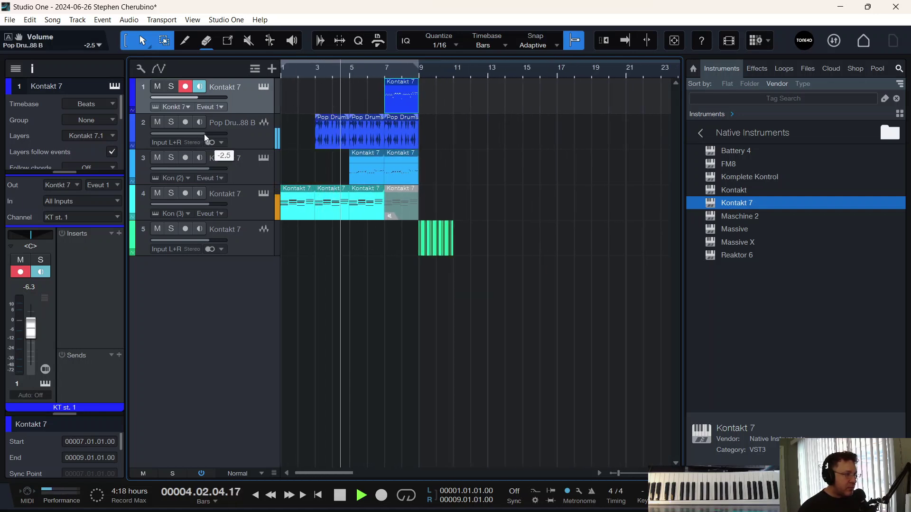
click(363, 178)
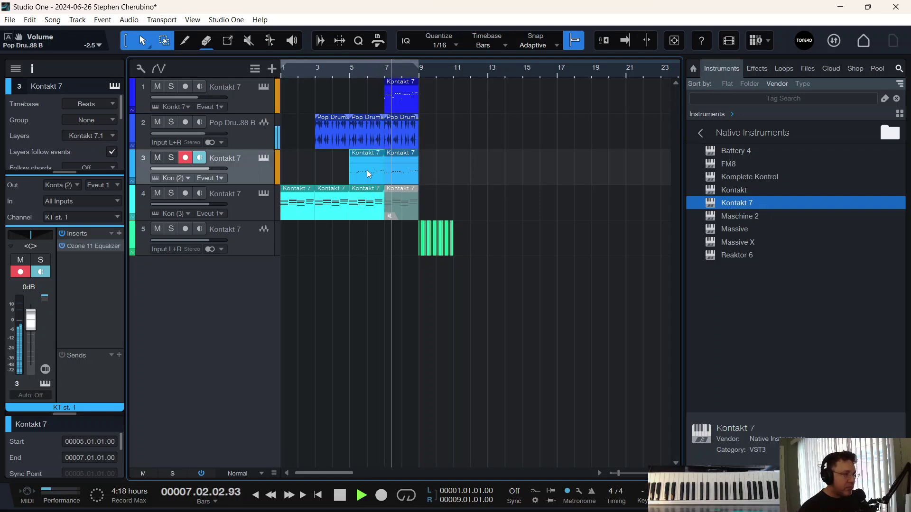
click(400, 204)
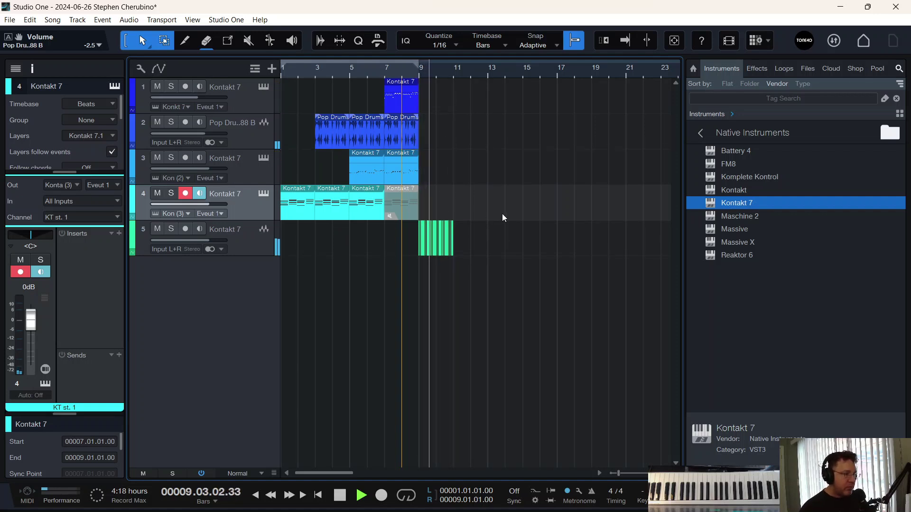
drag(442, 70, 506, 92)
key(space)
key(f)
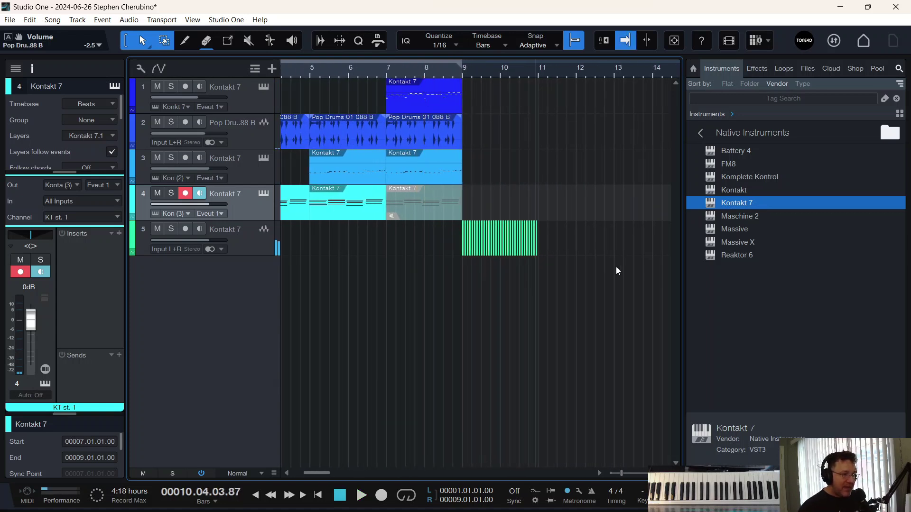
- Insert the PreSonus Phaser effect on track 5, which holds the sliced Kontakt 7 audio
click(250, 251)
click(757, 69)
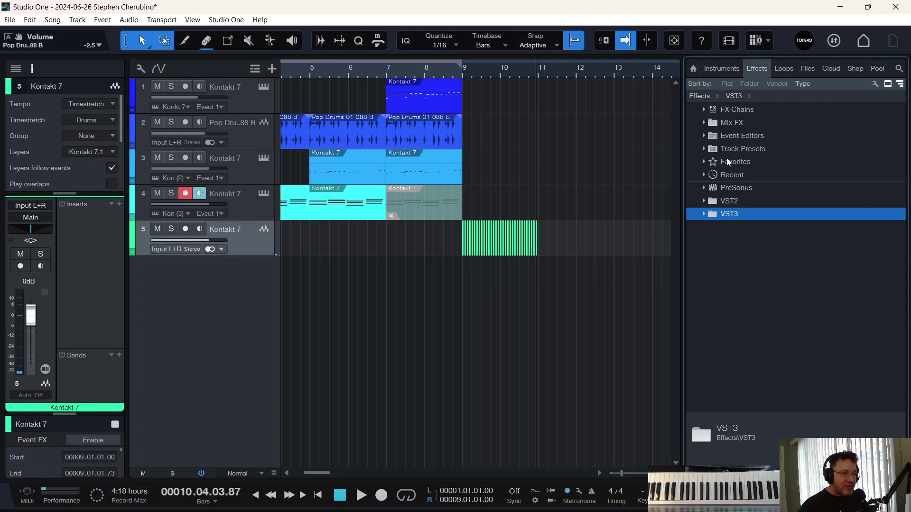
click(704, 189)
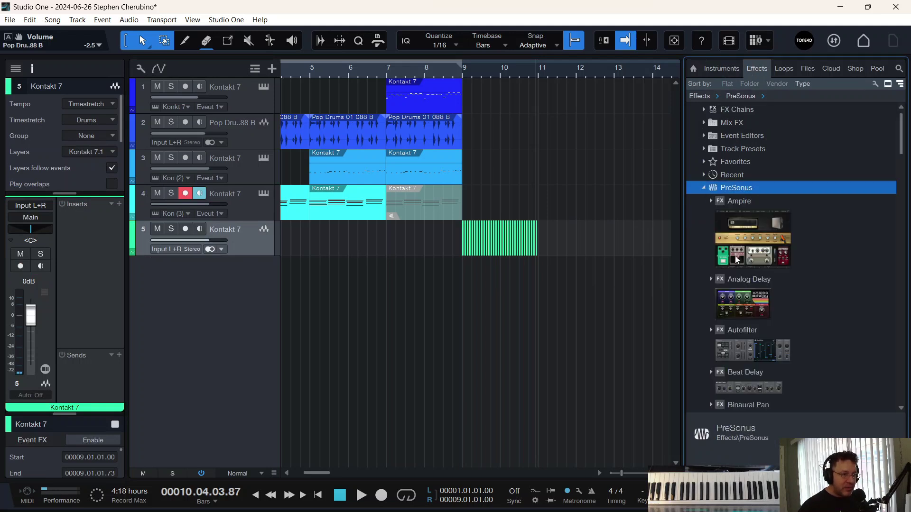
scroll(736, 259, down, 8)
scroll(735, 257, down, 3)
scroll(737, 249, down, 10)
scroll(733, 282, down, 1)
drag(731, 376, 491, 252)
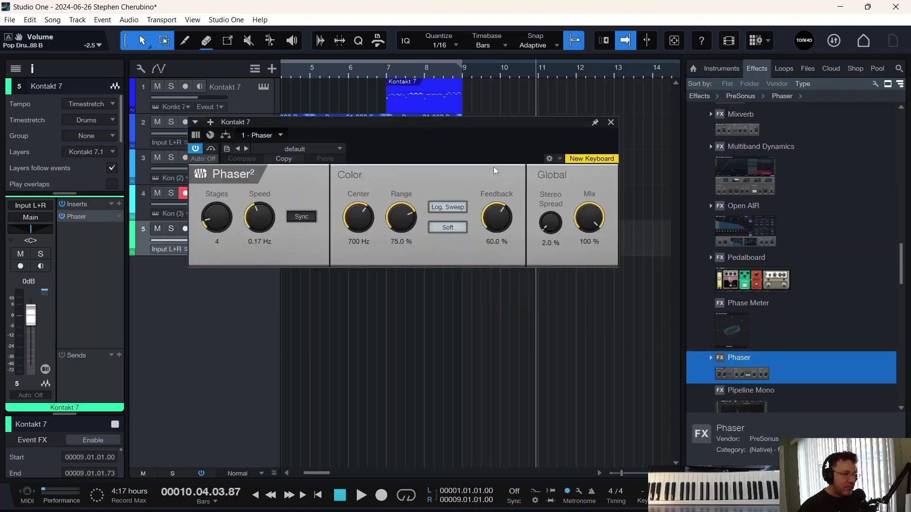
- Play the sliced audio from bar 9 to hear the Phaser, and close the effect window
click(466, 75)
key(space)
drag(464, 124, 468, 293)
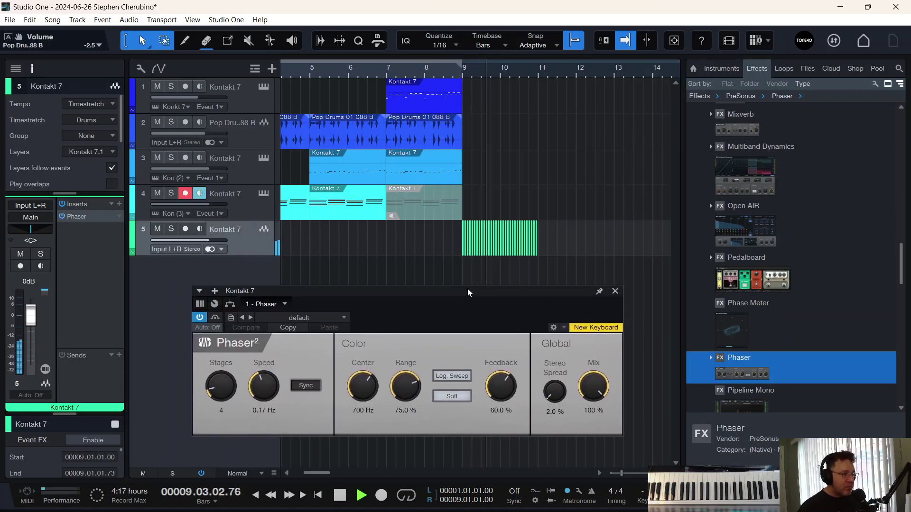
click(615, 291)
key(space)
- Unmute the bars 7 to 9 event on track 4 with the Mute tool and return to the Arrow tool
drag(417, 75, 470, 64)
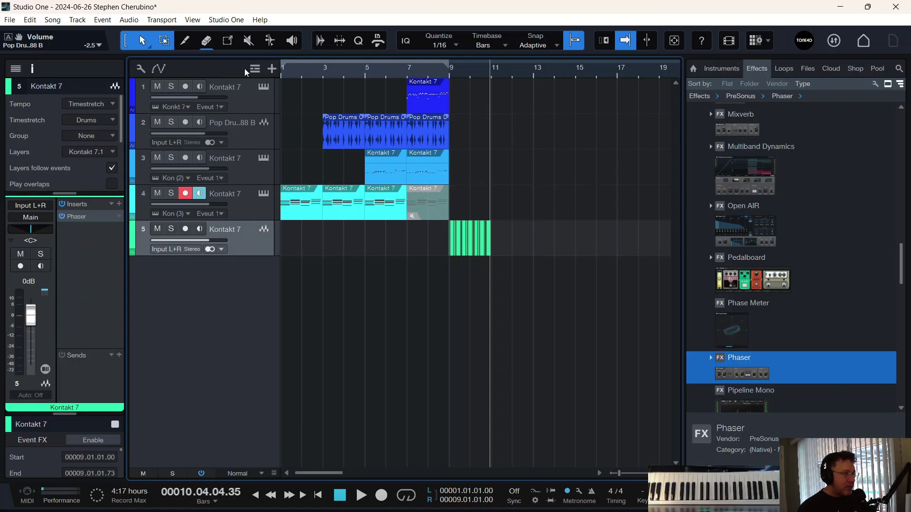
click(246, 44)
click(434, 214)
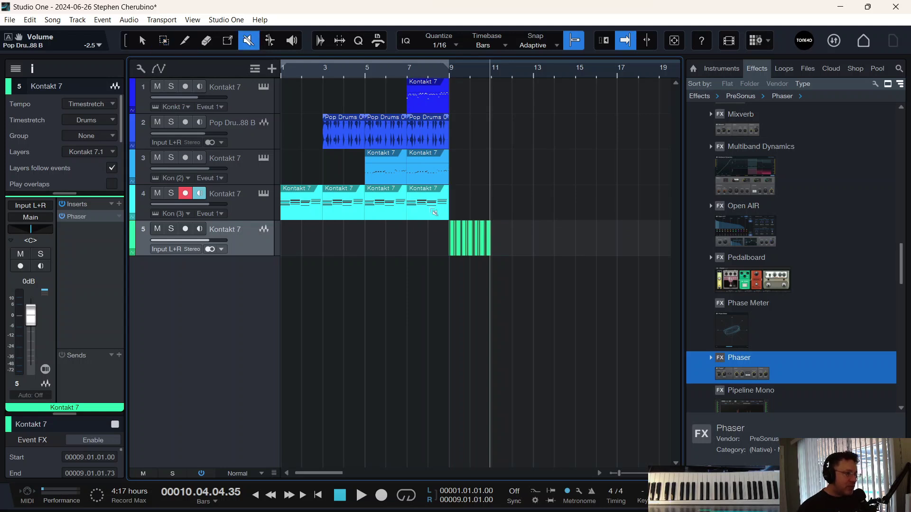
click(144, 42)
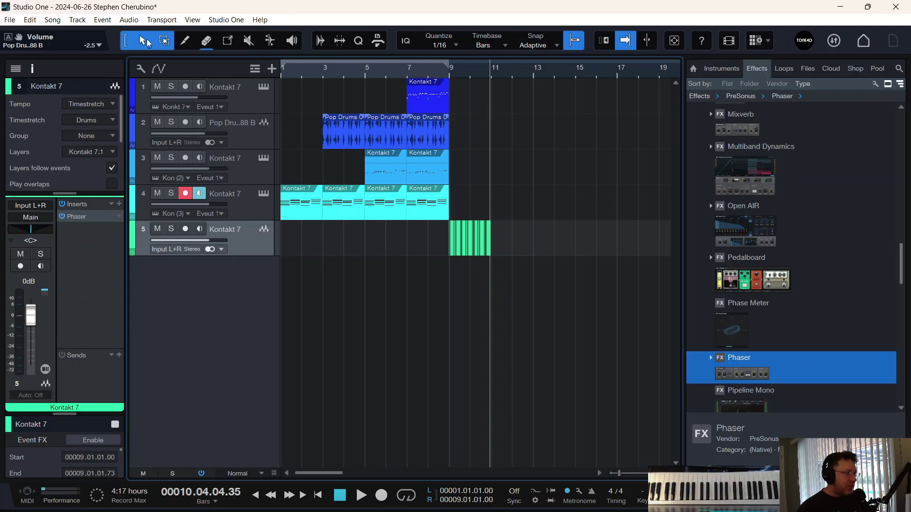
- Move track 3's bars 5 to 7 event to bar 3, duplicate it right after, and delete the Pop Drums event at bars 3 to 5
drag(379, 173, 346, 183)
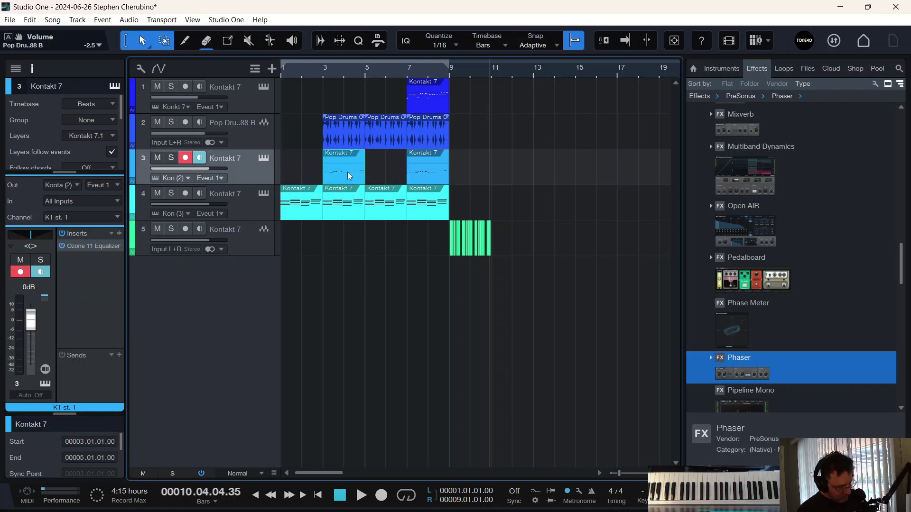
key(d)
click(341, 143)
key(Delete)
click(377, 135)
- Duplicate track 1's bars 7 to 9 Kontakt 7 event so the copy covers bars 9 to 11
drag(426, 68, 366, 68)
click(373, 110)
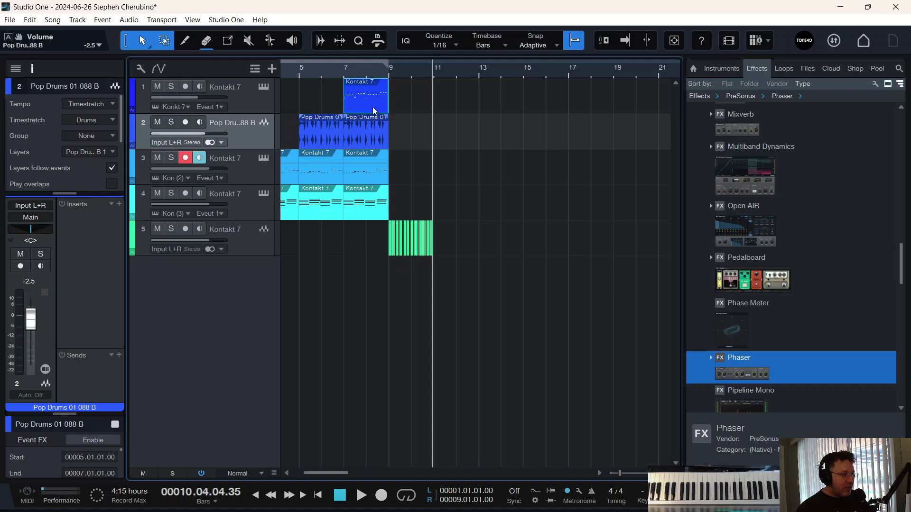
click(375, 110)
click(375, 147)
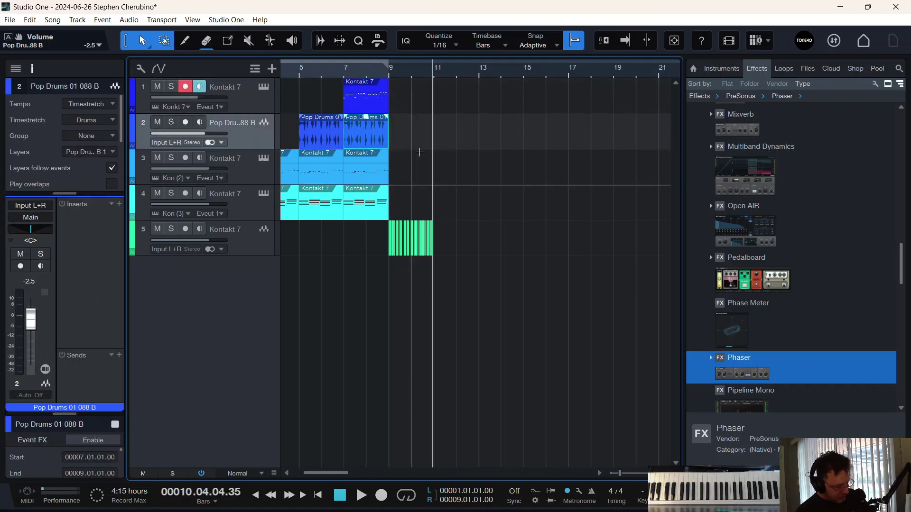
click(379, 110)
key(d)
- Bounce the duplicated Kontakt 7 event at bars 9 to 11 to a new audio track
drag(404, 75, 406, 82)
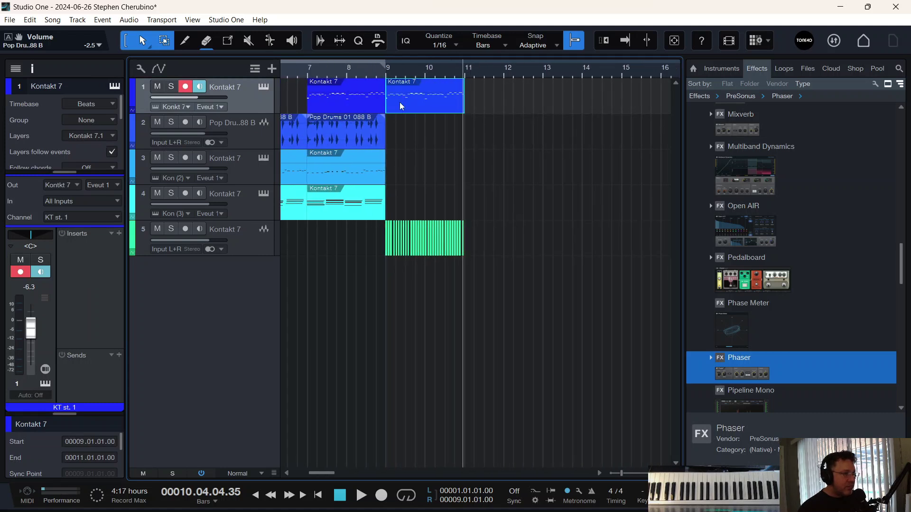
right_click(398, 108)
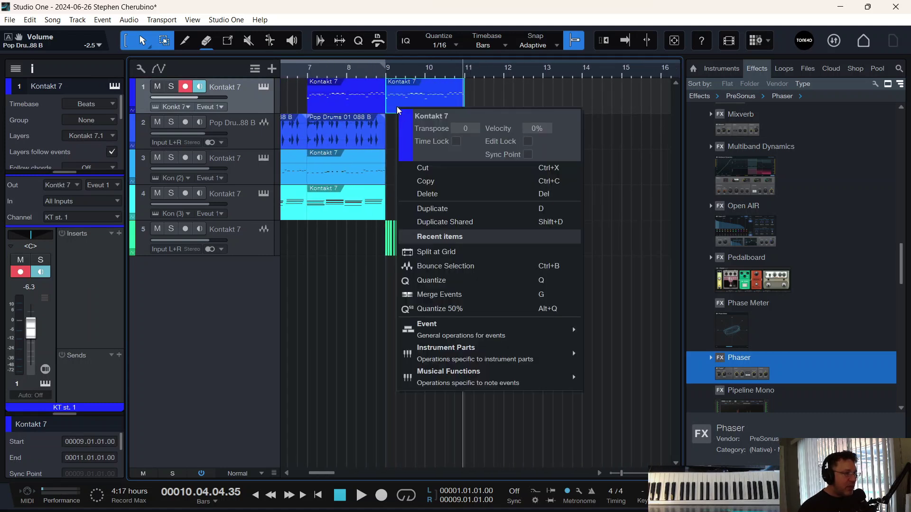
click(436, 265)
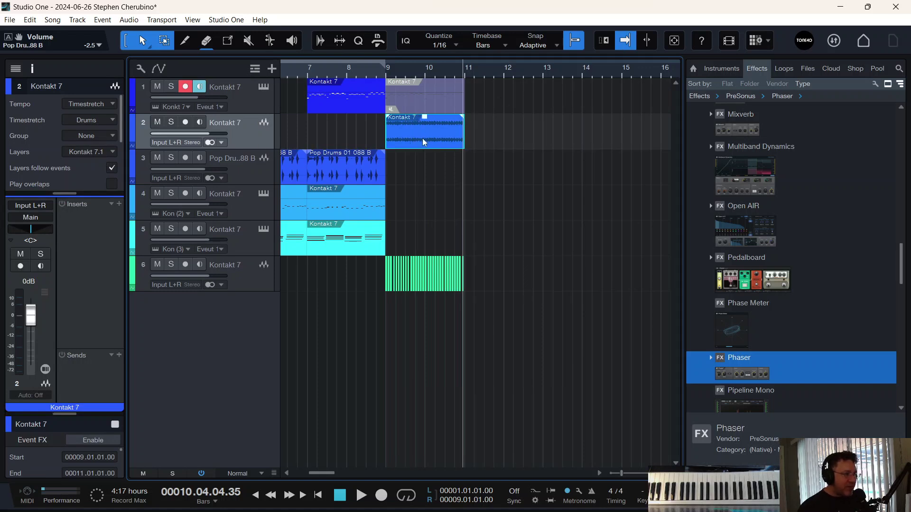
- Search the inserts for "eq" and add Pro EQ to the bounced Kontakt 7 audio track
click(119, 205)
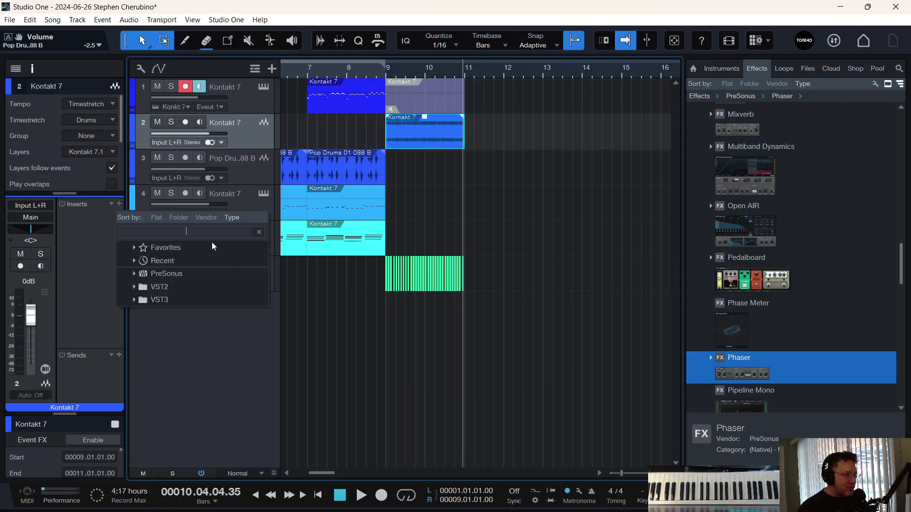
text(eq)
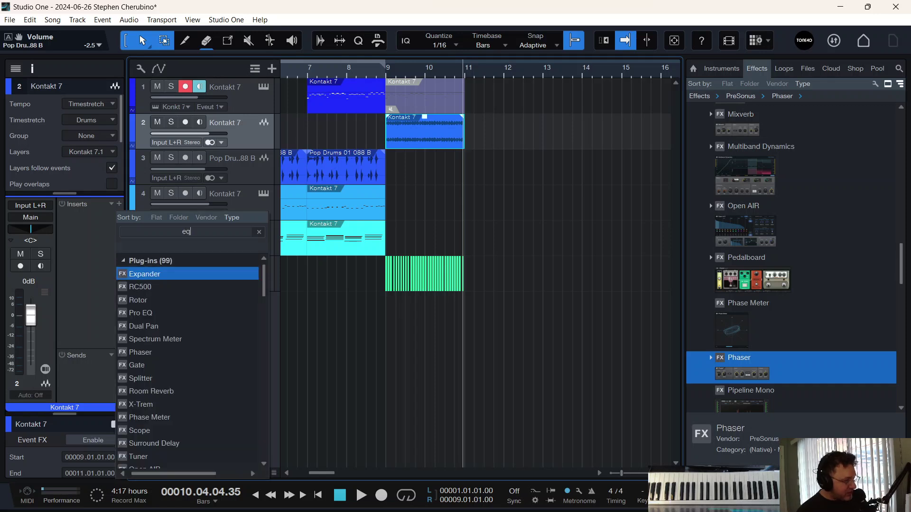
click(163, 274)
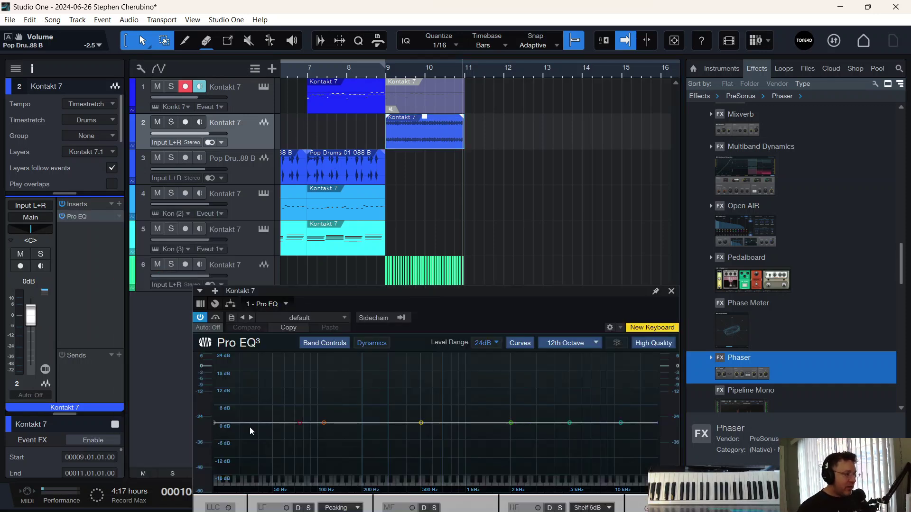
- Solo the bounced track, raise Pro EQ's low cut, and boost the high-mid band by about 4 dB at 3 kHz during playback
drag(301, 426, 465, 264)
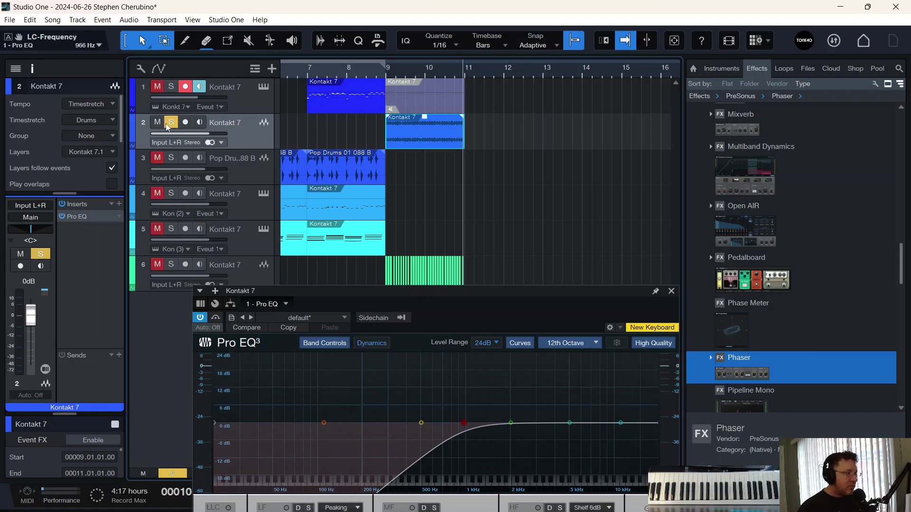
key(space)
drag(464, 422, 501, 433)
drag(570, 423, 536, 412)
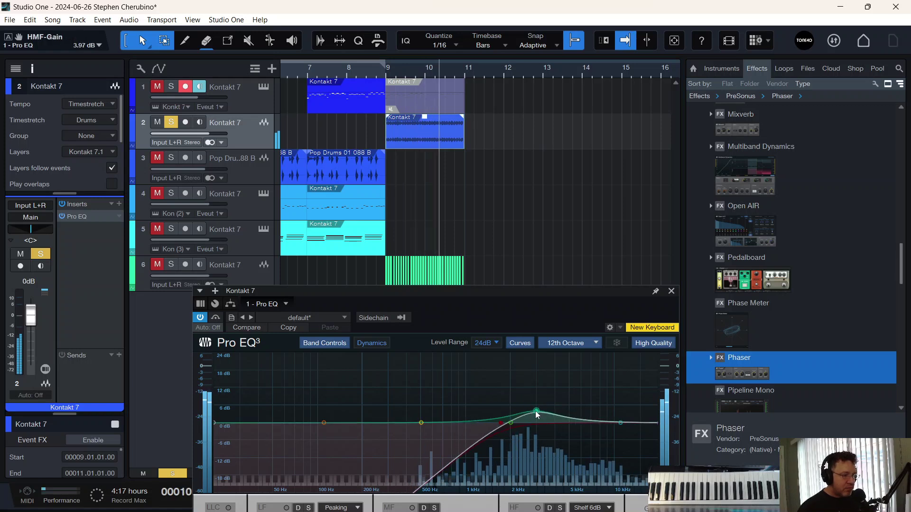
key(space)
click(672, 291)
- Try the PreSonus Ampire effect on the bounced Kontakt 7 track, playing it from bar 9
scroll(765, 239, up, 15)
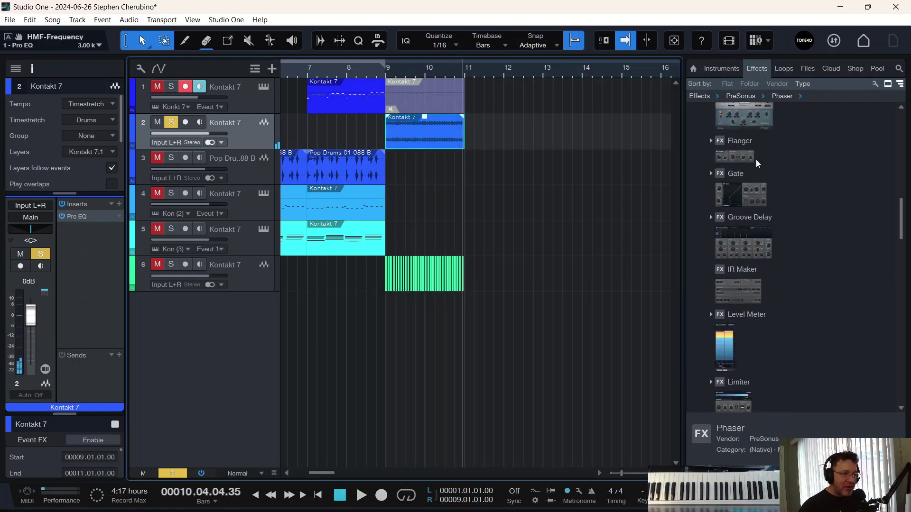
scroll(854, 143, up, 10)
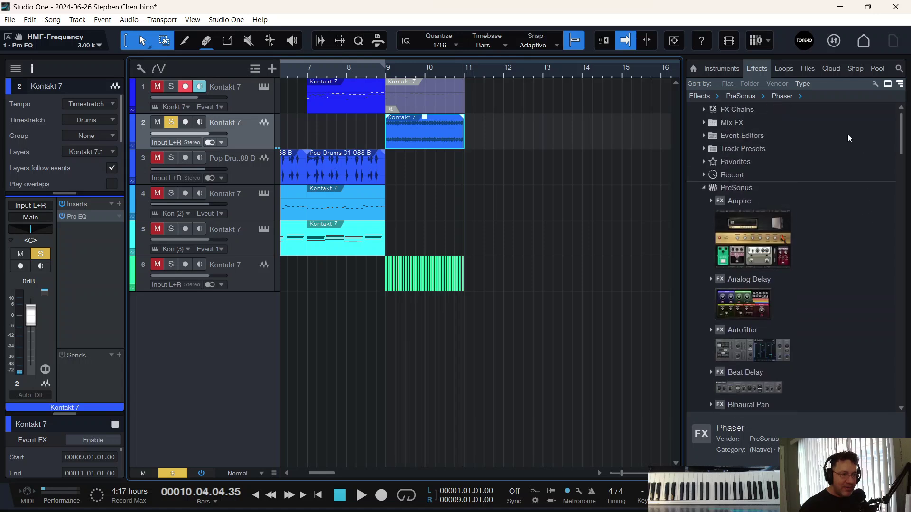
drag(766, 250, 407, 144)
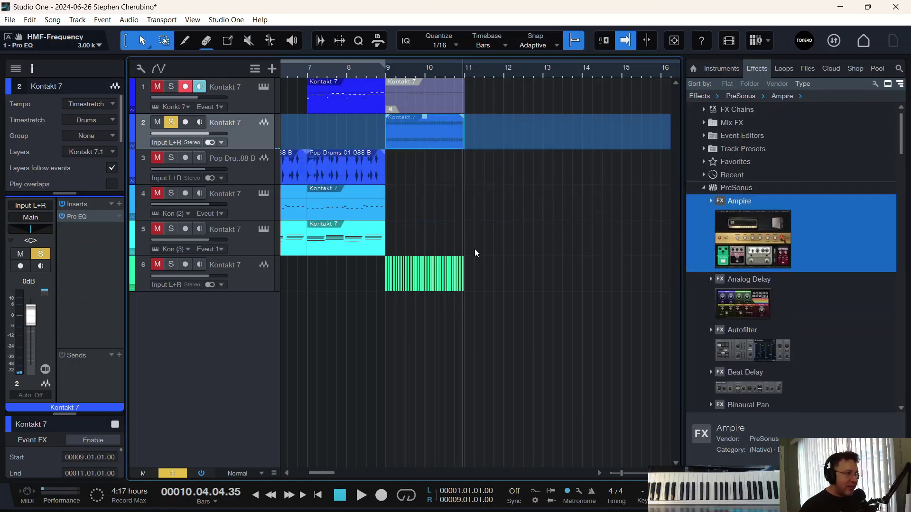
key(space)
click(385, 77)
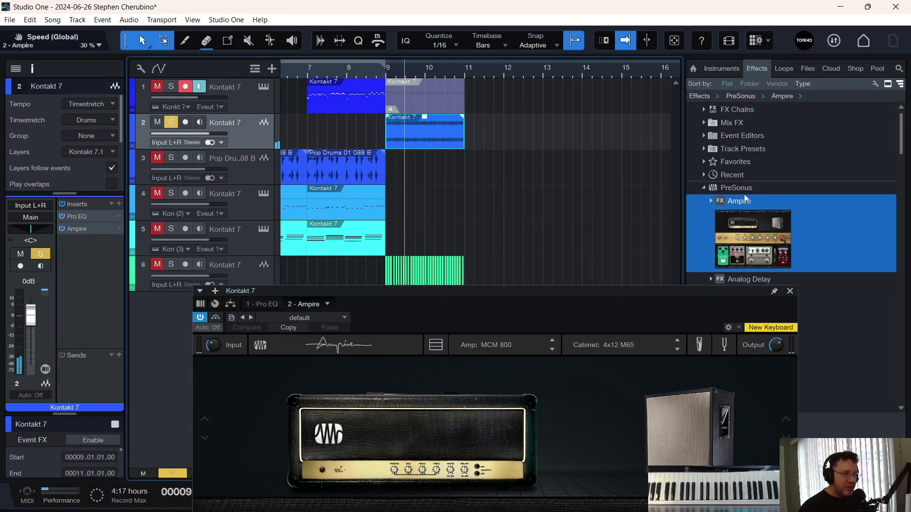
- Put Analog Delay in Ampire's place on the bounced track and set its dry/wet mix to 43% while playing from bar 9
scroll(736, 204, down, 4)
drag(736, 230, 88, 228)
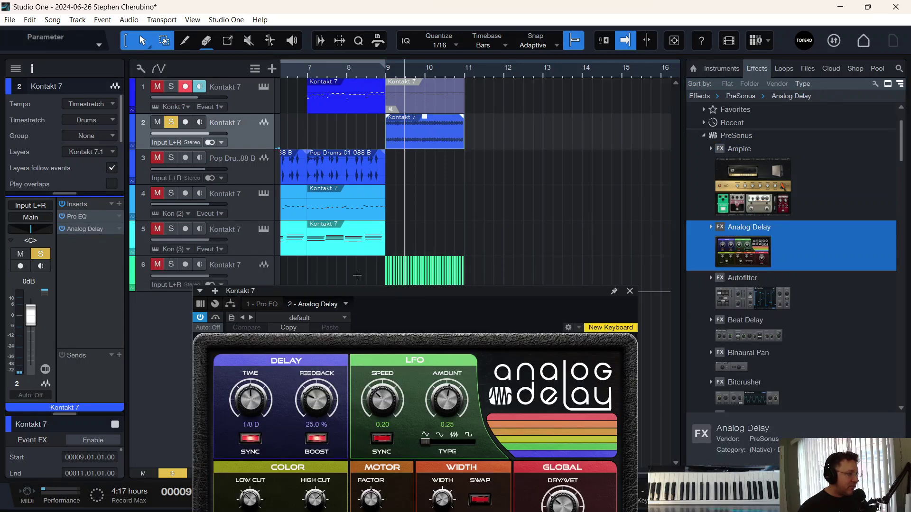
click(386, 77)
drag(468, 292, 479, 156)
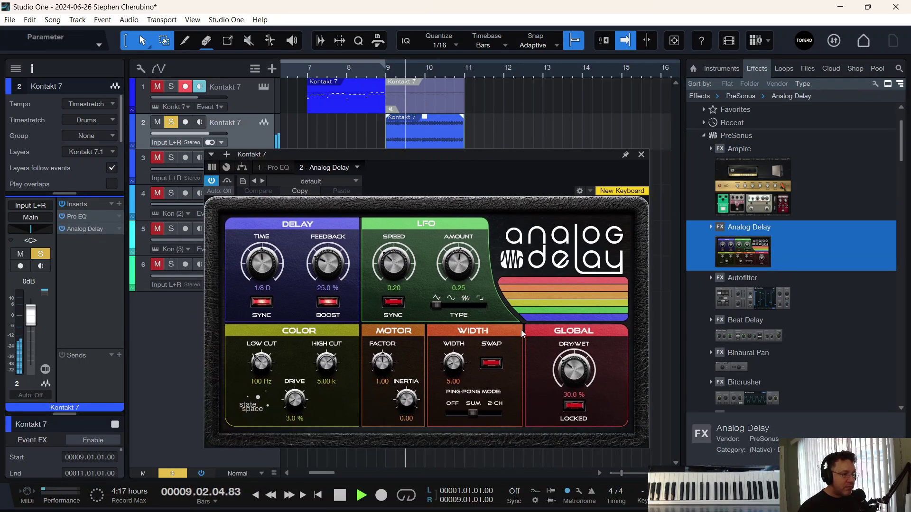
drag(579, 371, 573, 359)
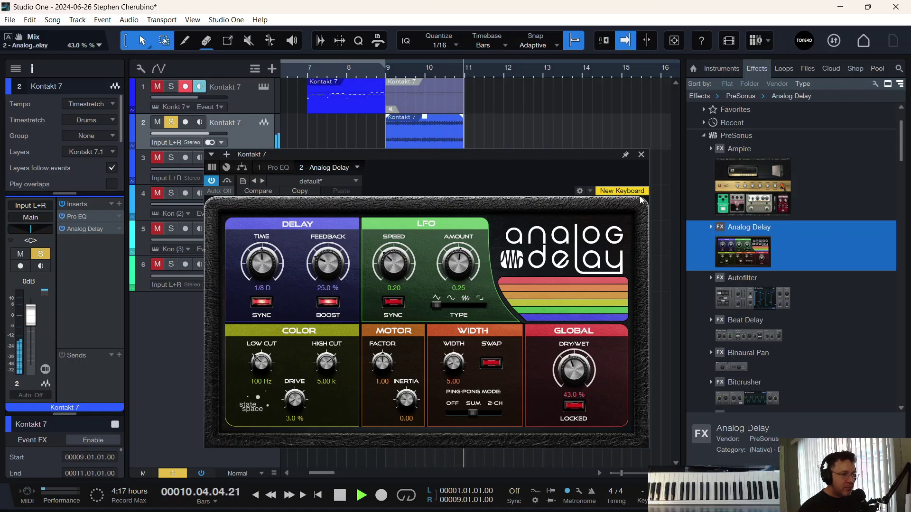
click(641, 155)
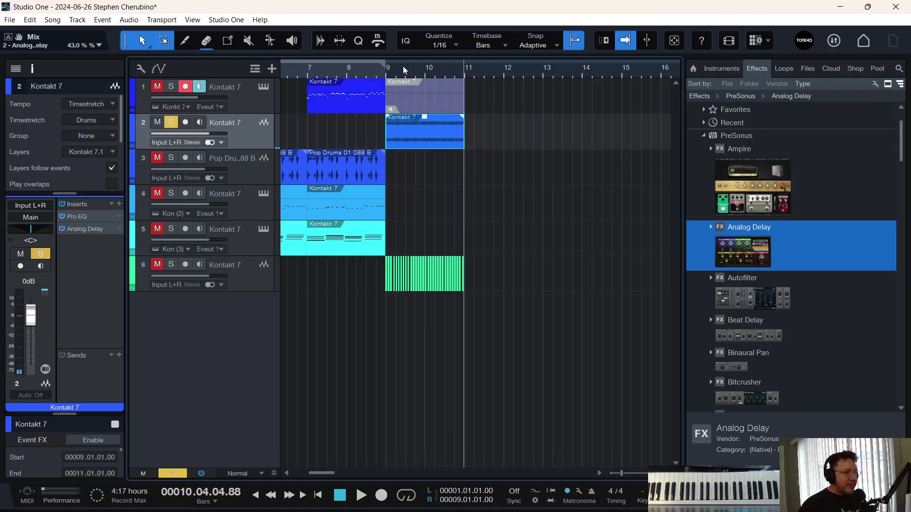
scroll(404, 70, up, 2)
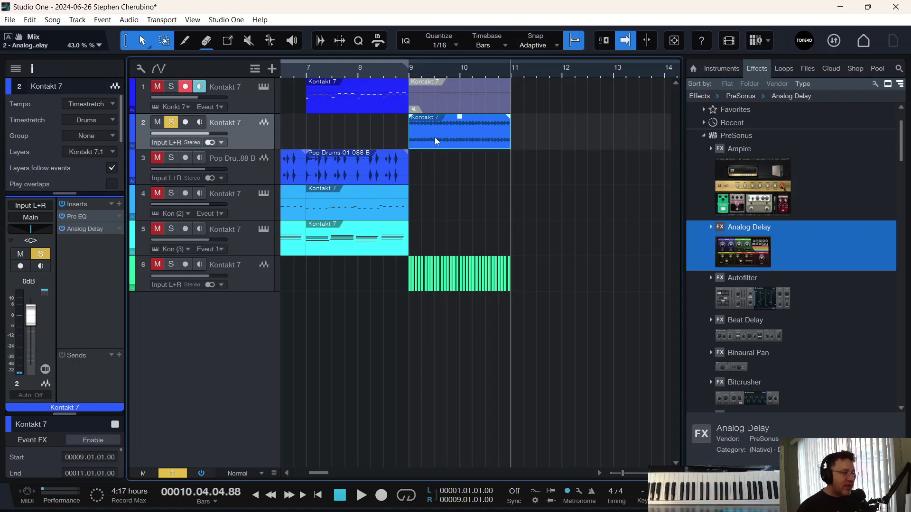
scroll(371, 91, up, 3)
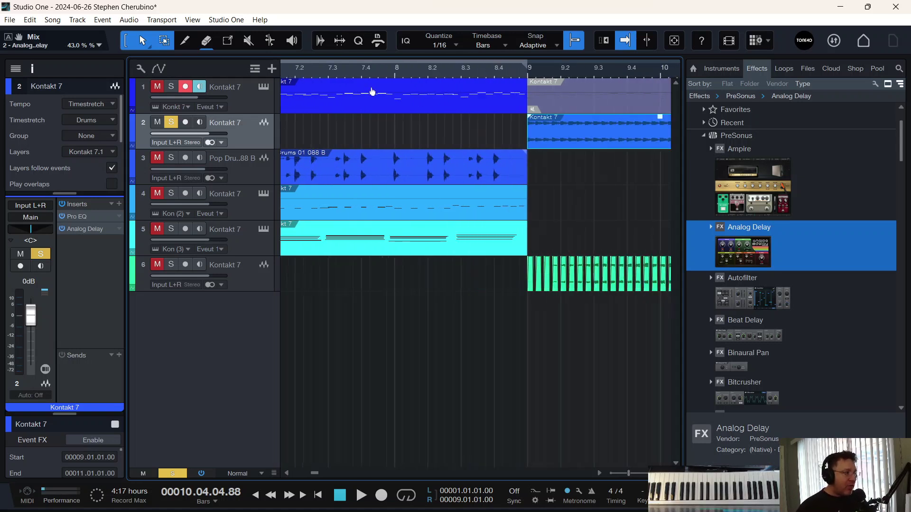
scroll(371, 90, down, 5)
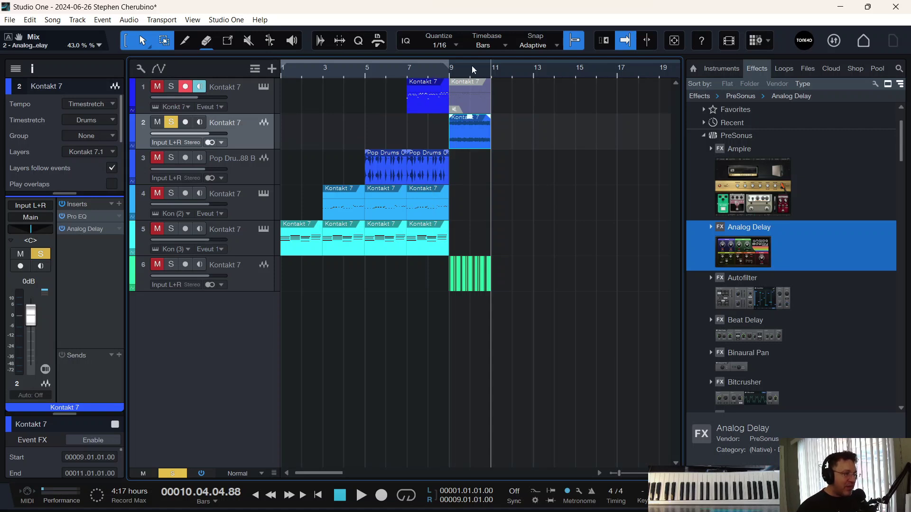
- Delete the muted Kontakt 7 instrument part that starts at bar 9 on the first track
scroll(475, 74, up, 4)
scroll(461, 89, down, 1)
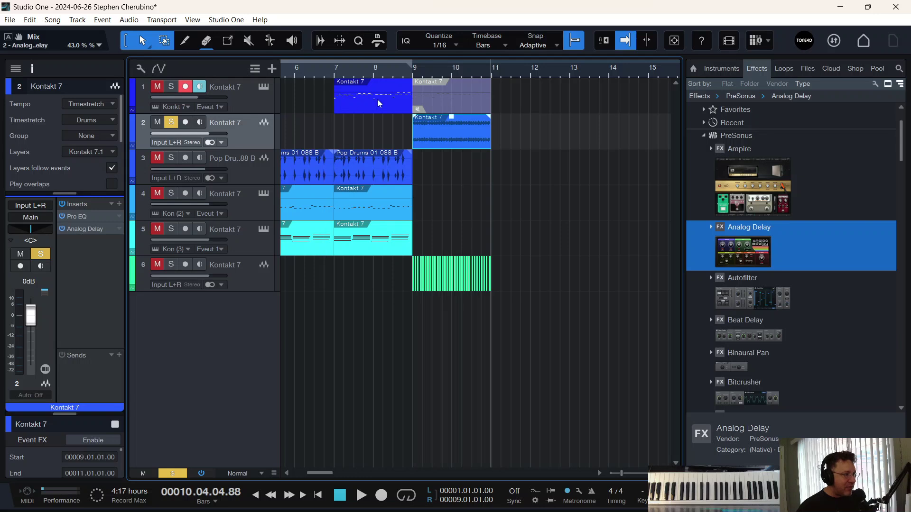
click(450, 99)
key(Delete)
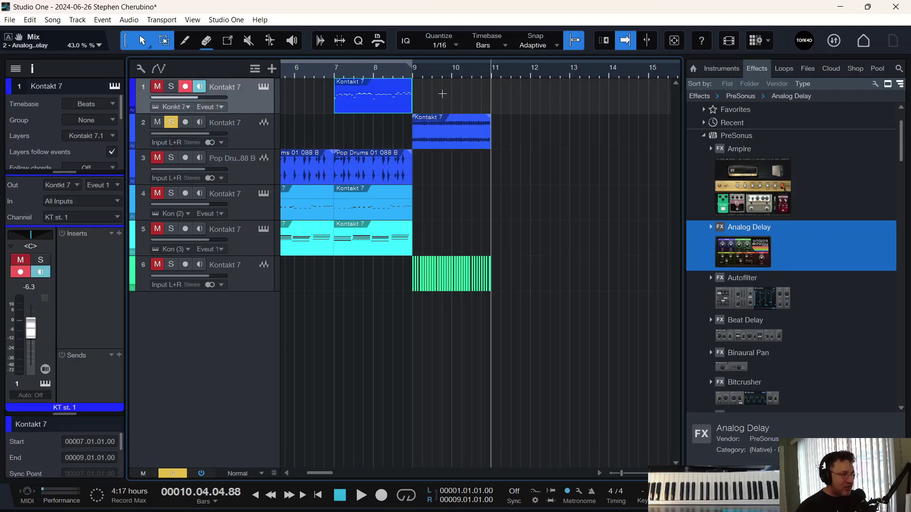
- Clear the track solo and play the song from bar 7 through the bounced parts after bar 9
key(w)
click(375, 76)
click(172, 474)
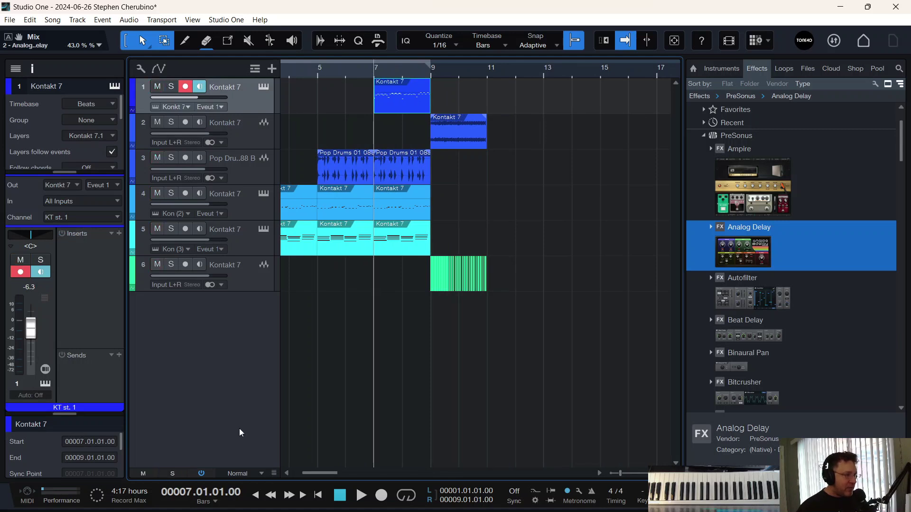
key(space)
key(e)
drag(447, 91, 440, 90)
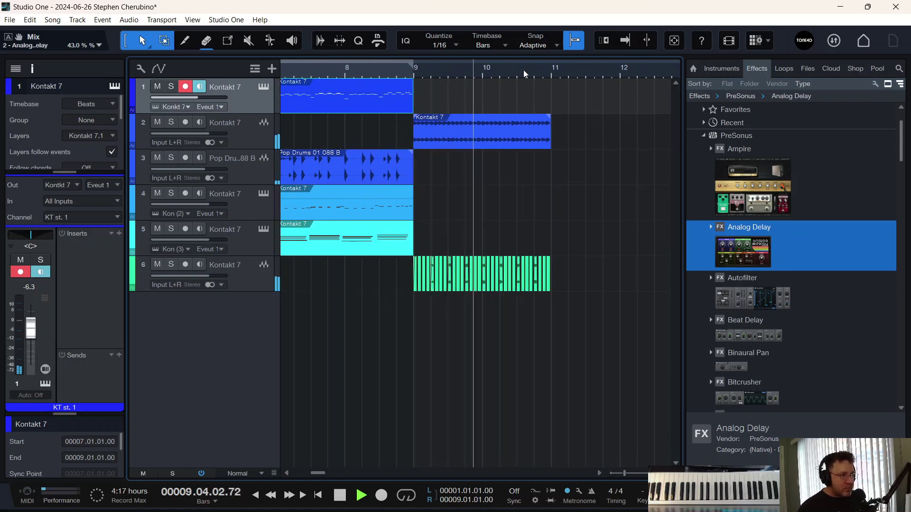
scroll(517, 70, down, 4)
scroll(503, 65, down, 2)
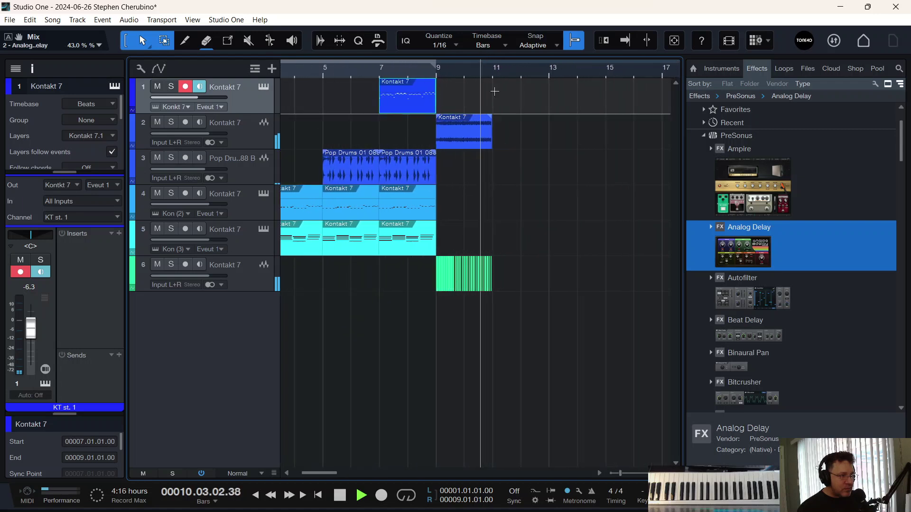
key(space)
- Duplicate both bounced Kontakt 7 audio parts to bar 11 and place a copy of the Pop Drums loop at bar 11
drag(498, 291, 438, 131)
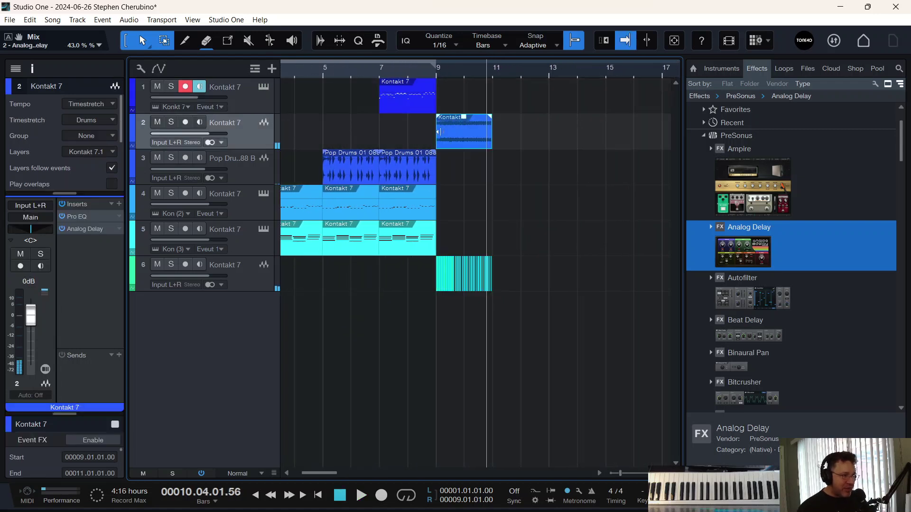
key(d)
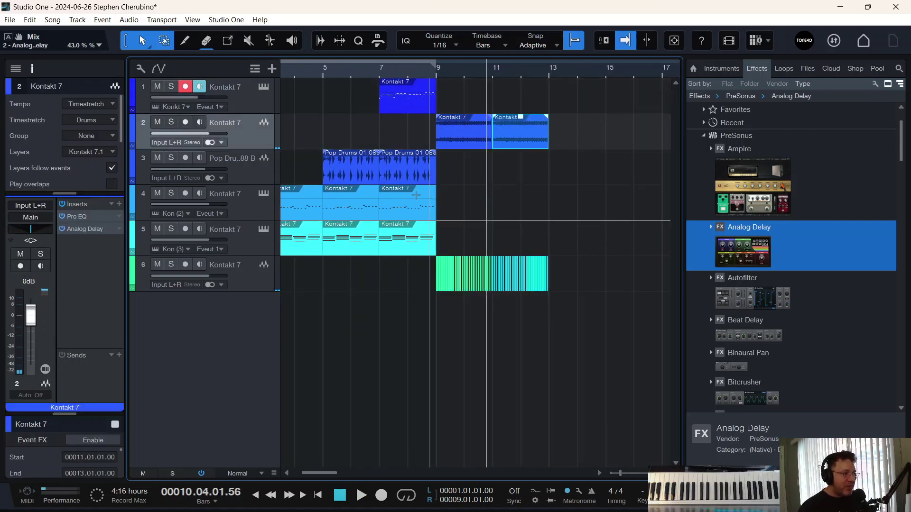
click(412, 180)
key(d)
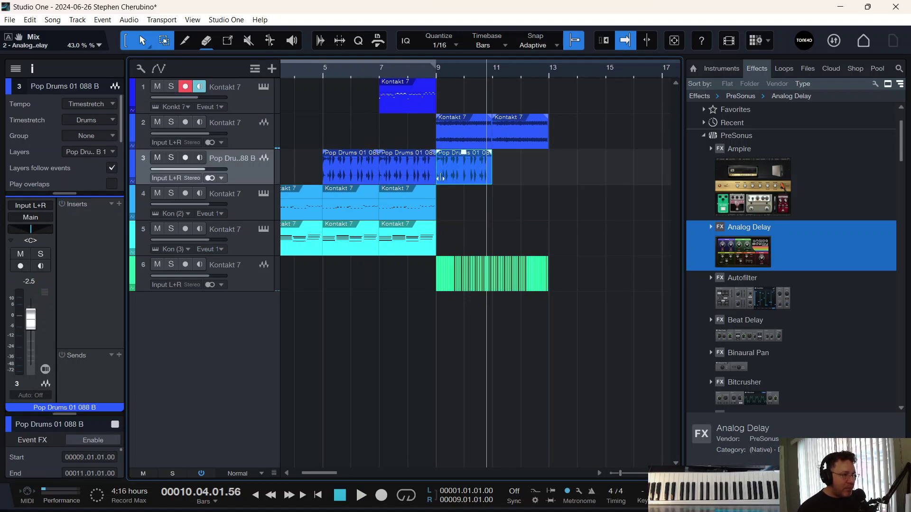
drag(448, 178, 505, 184)
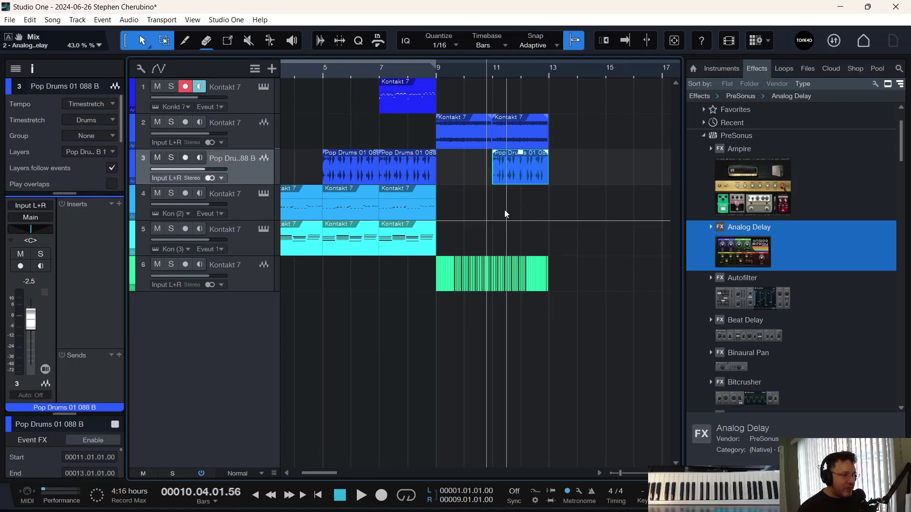
- Duplicate the Pop Drums track without its content and move the bar 11 drum loop onto the new track
right_click(255, 177)
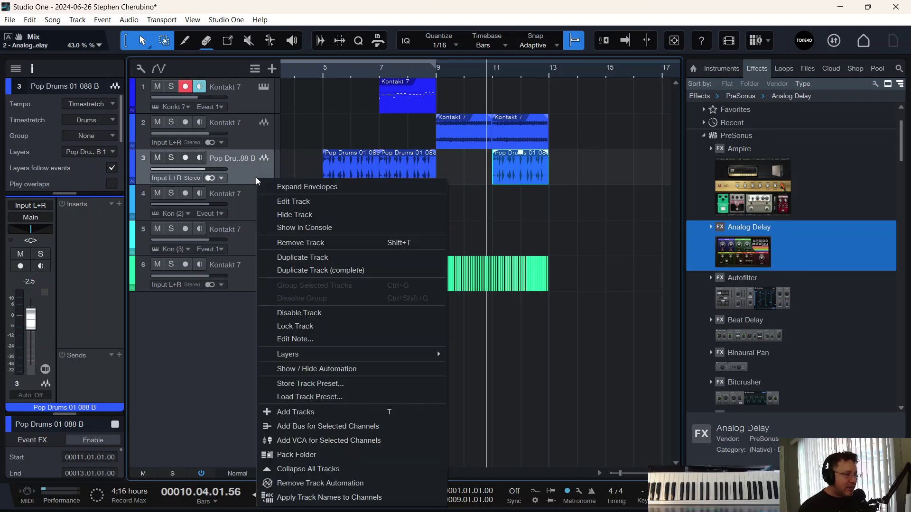
click(291, 258)
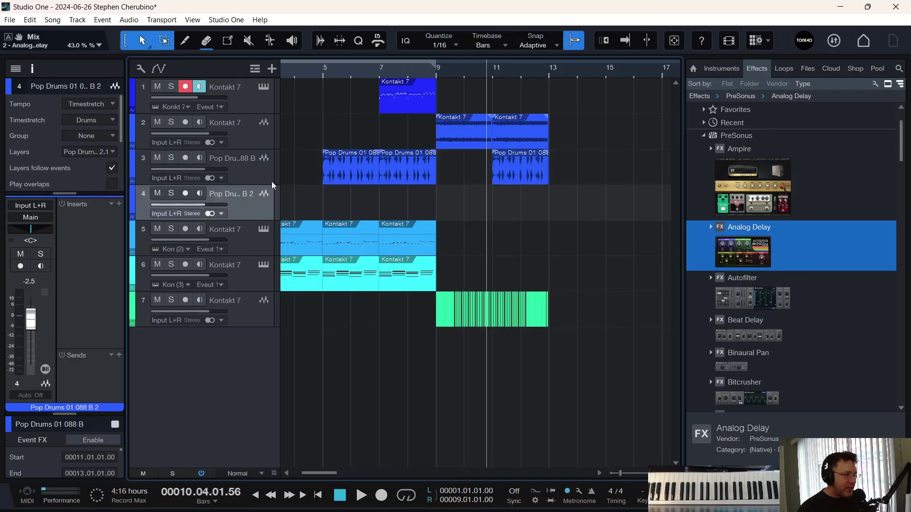
drag(528, 181, 525, 200)
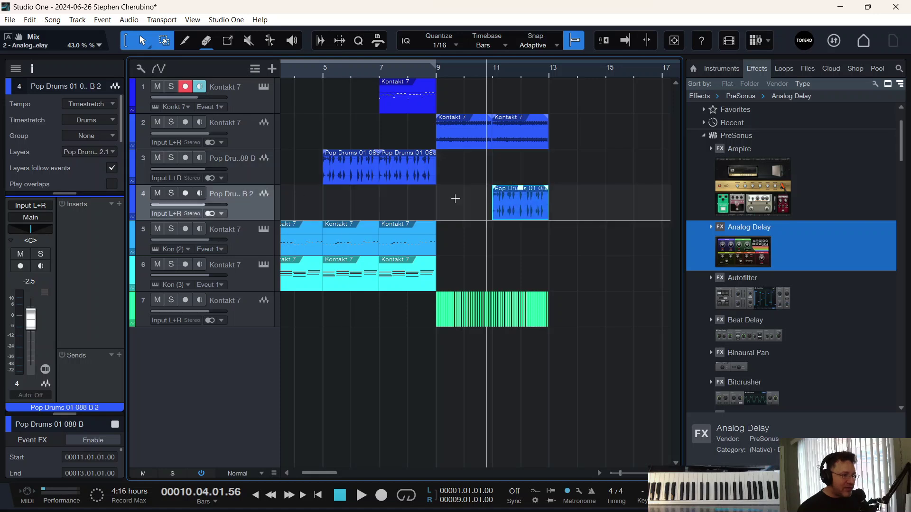
- Find Pro EQ among the PreSonus effects and add it to the duplicated Pop Drums track
scroll(756, 289, down, 2)
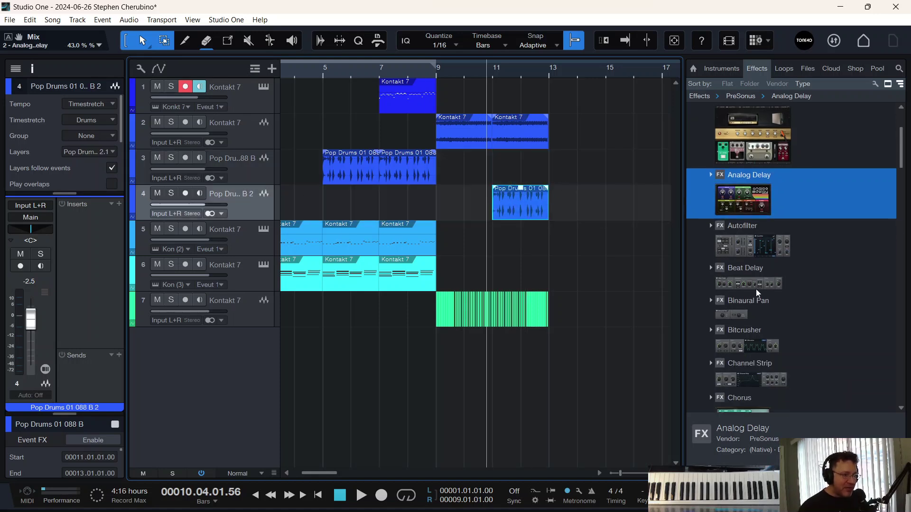
scroll(759, 304, down, 2)
scroll(758, 324, down, 10)
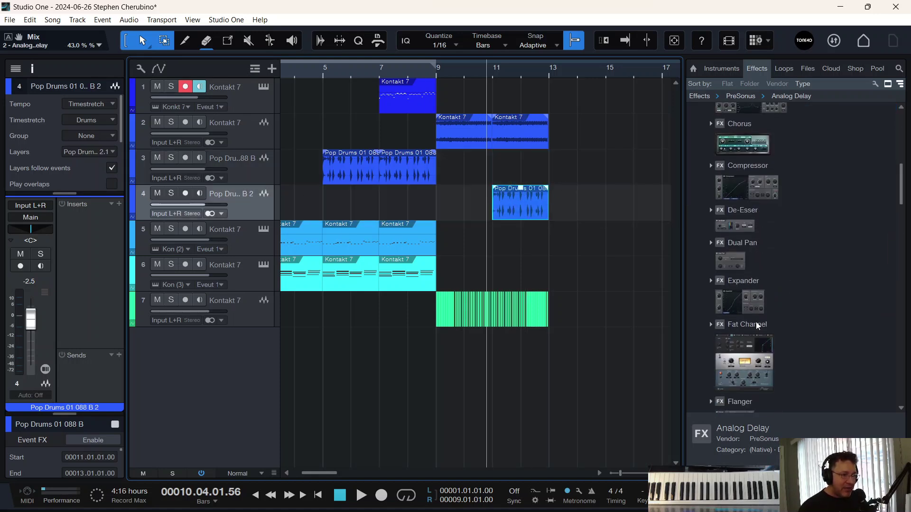
scroll(758, 327, down, 10)
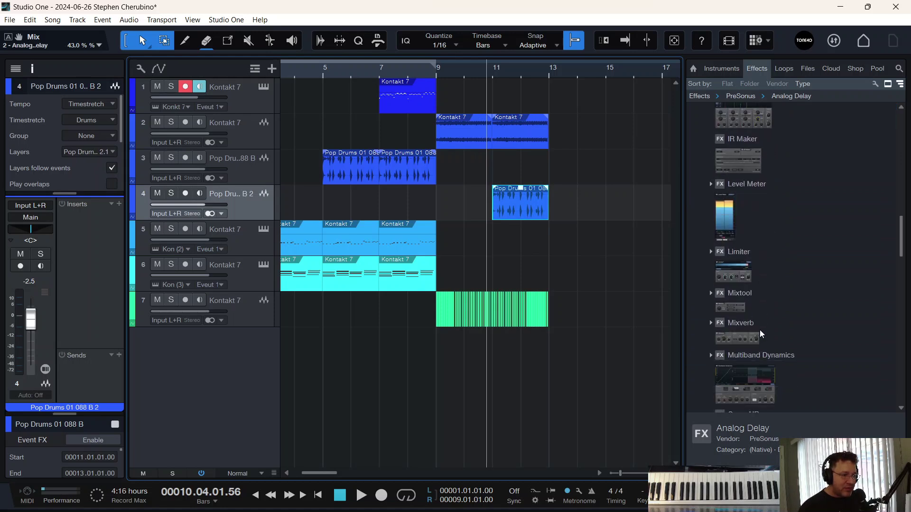
scroll(758, 331, down, 5)
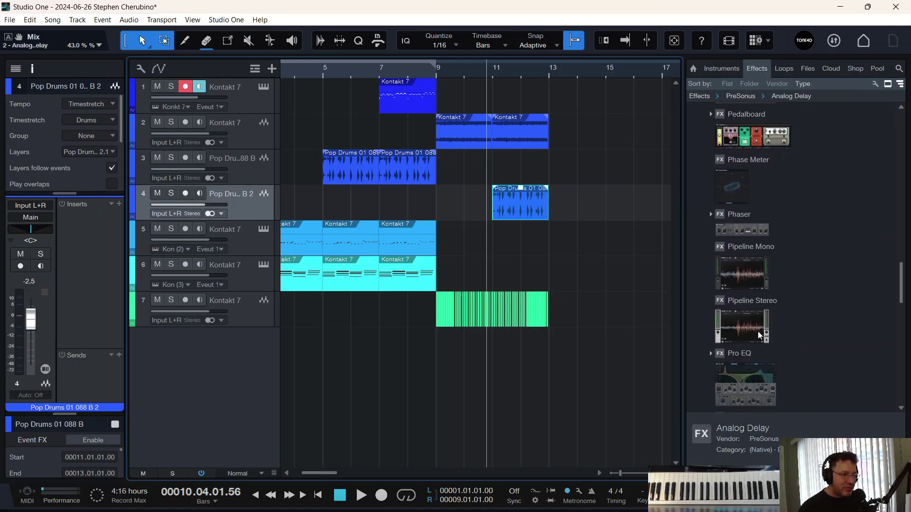
drag(758, 332, 467, 198)
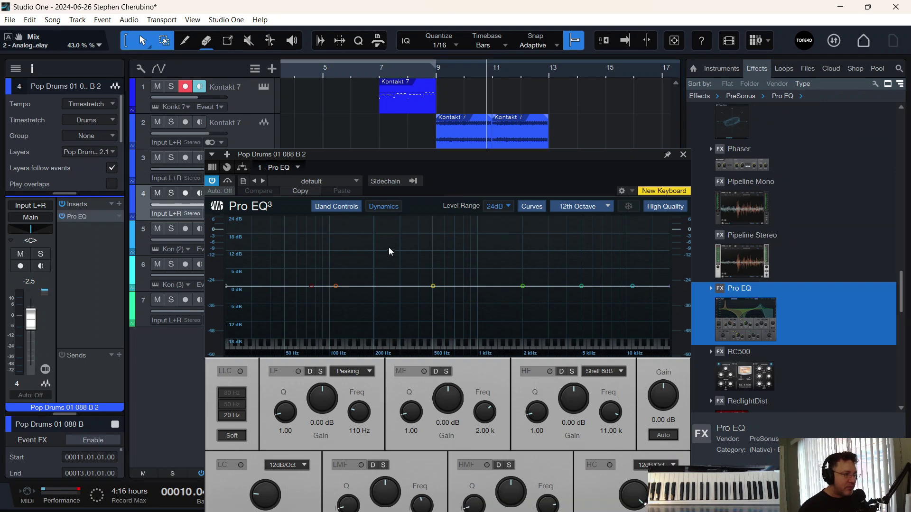
- During playback, boost Pro EQ's low-mid band by about 11.3 dB at 923 Hz and set the low cut to 198 Hz
drag(332, 154, 257, 100)
drag(358, 232, 398, 197)
key(space)
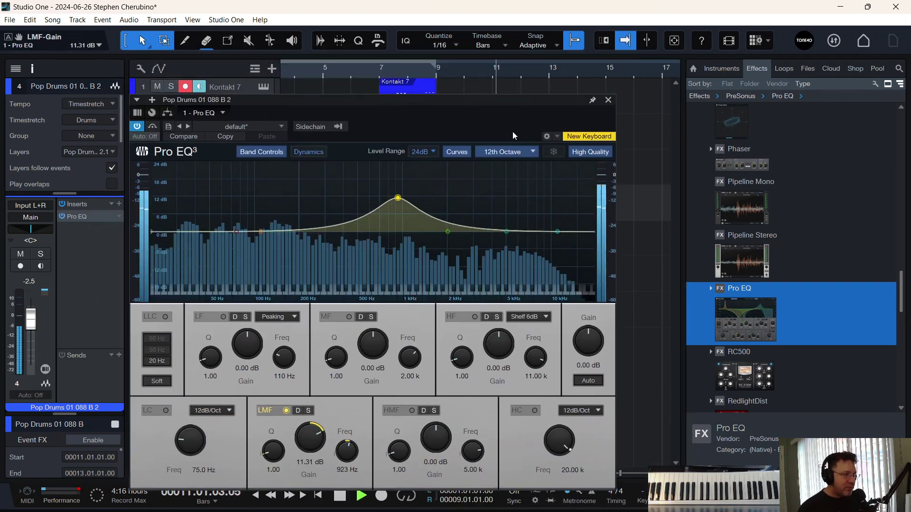
drag(237, 232, 299, 277)
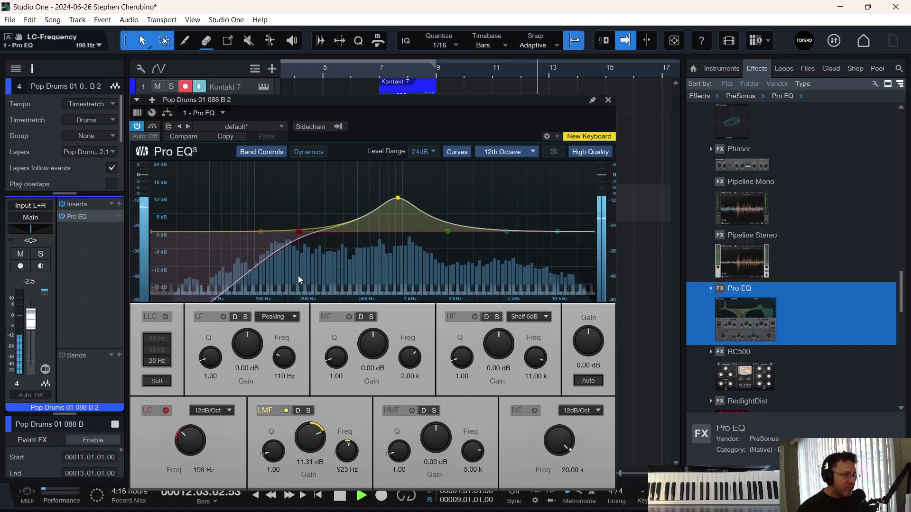
click(609, 100)
key(space)
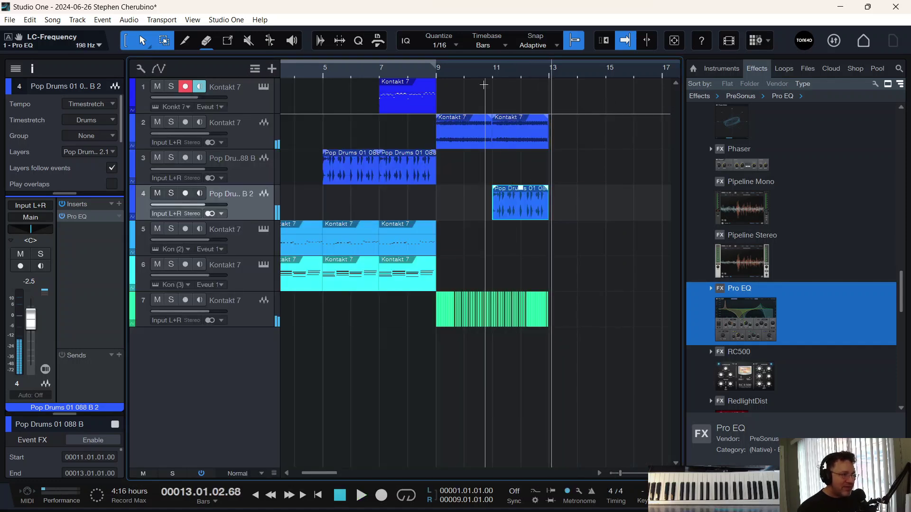
- Duplicate the bounced Kontakt 7 parts and the Pop Drums loop from bar 11 to bar 13
drag(464, 69, 454, 75)
drag(534, 326, 470, 137)
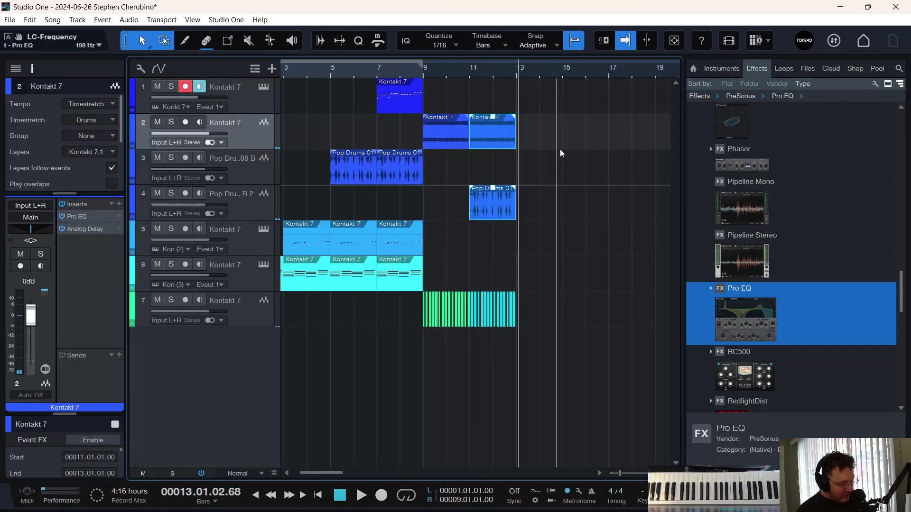
key(d)
- Show the arranger track, add a section spanning bars 1 to 9, and name it Verse
click(253, 69)
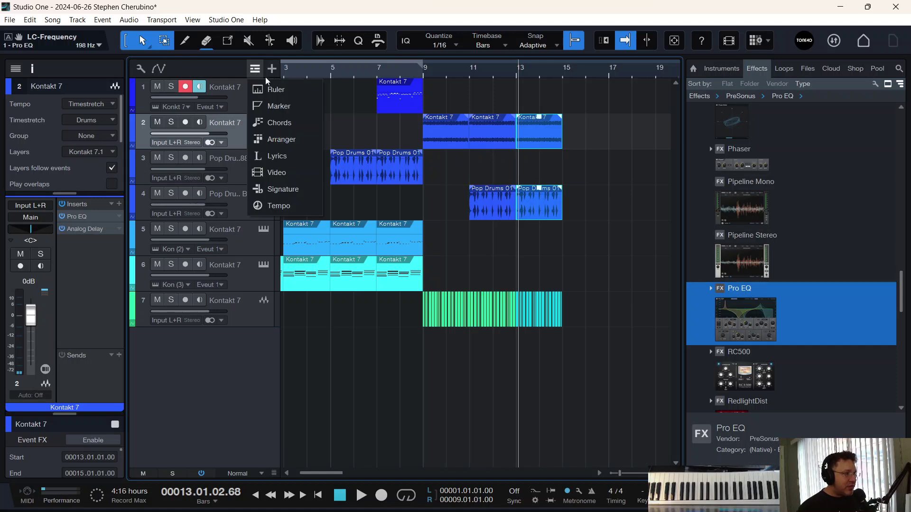
click(285, 140)
double_click(336, 88)
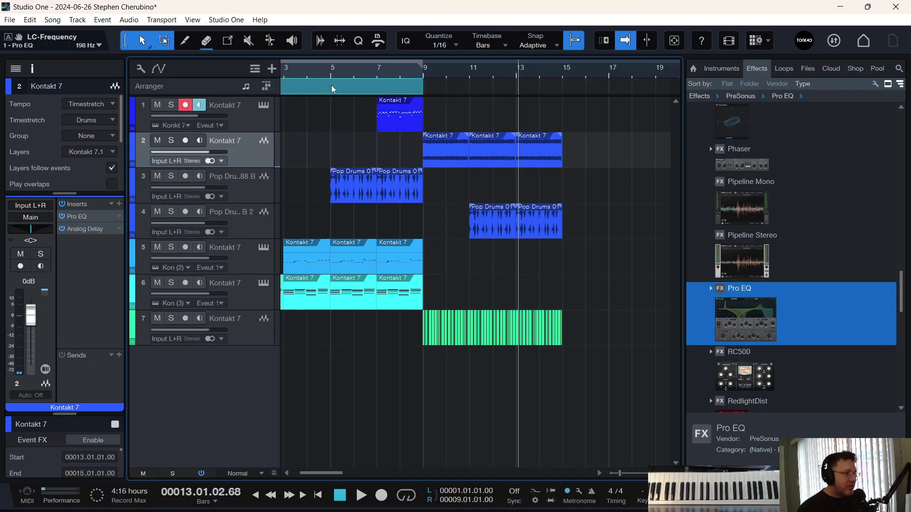
right_click(330, 89)
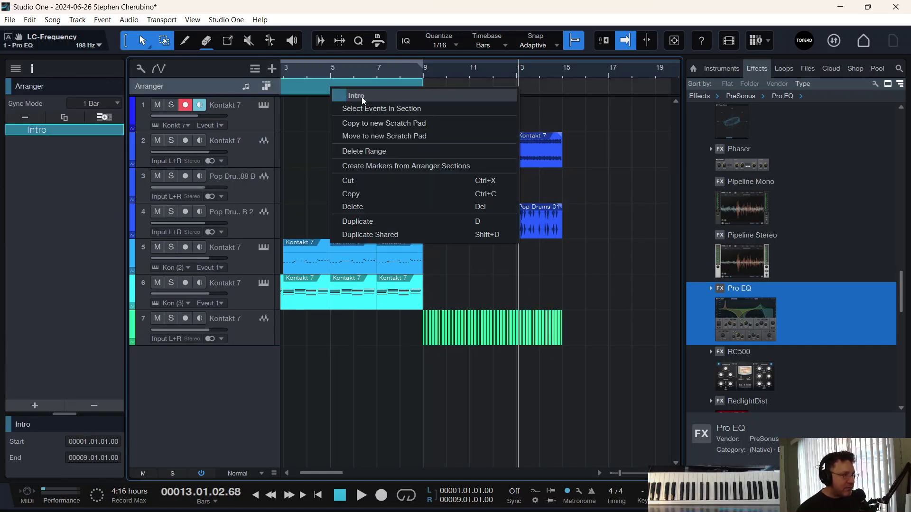
click(363, 94)
text(Verse)
key(Return)
click(557, 85)
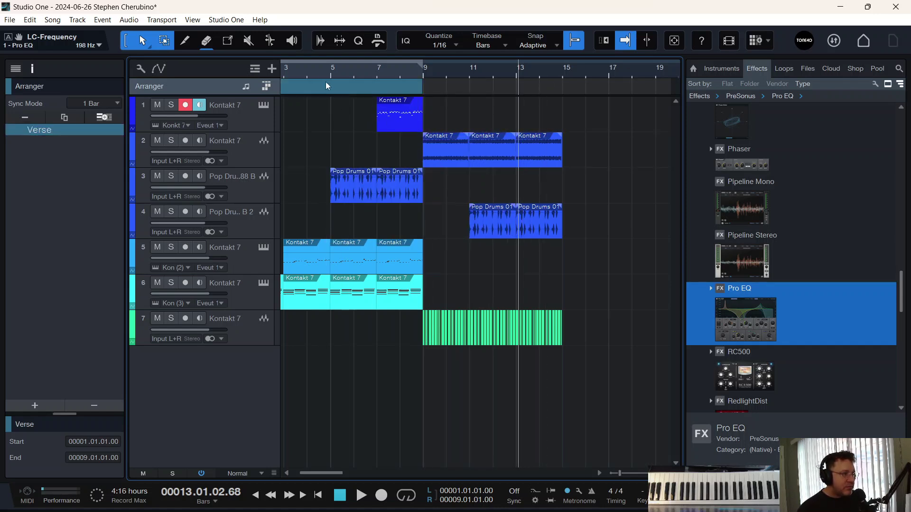
- Divide the Verse section at bar 7 into two separate arranger sections
scroll(373, 108, down, 3)
click(283, 91)
drag(284, 92, 375, 100)
right_click(331, 91)
click(302, 90)
double_click(306, 91)
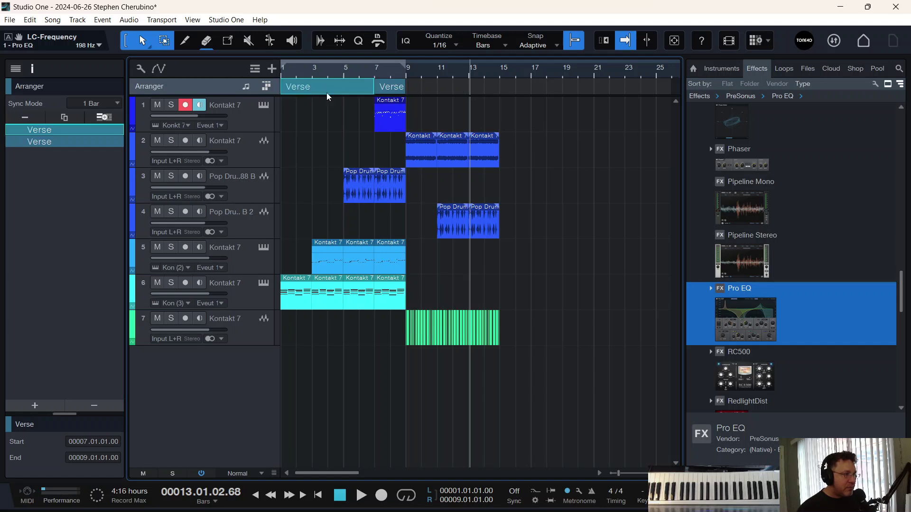
- Rename the arranger section covering bars 1 to 7 as Intro and colour it golden yellow
right_click(307, 89)
double_click(335, 95)
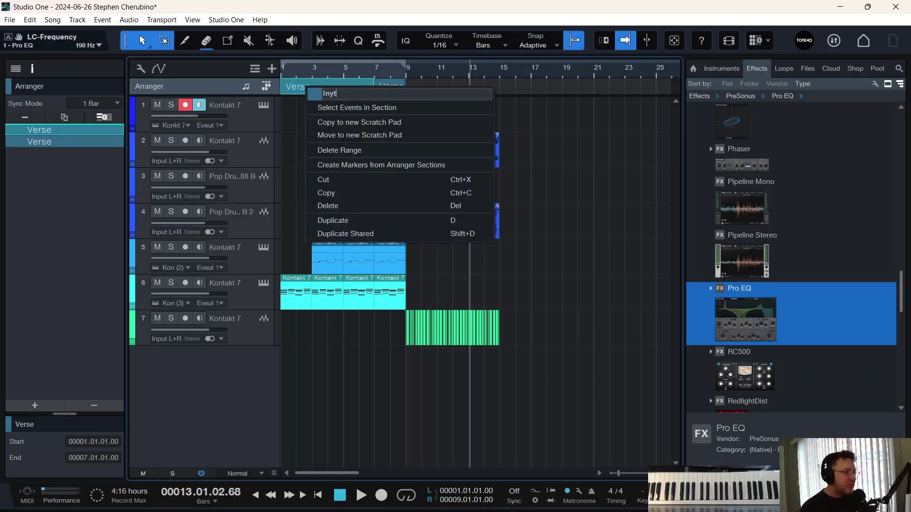
text(Intro)
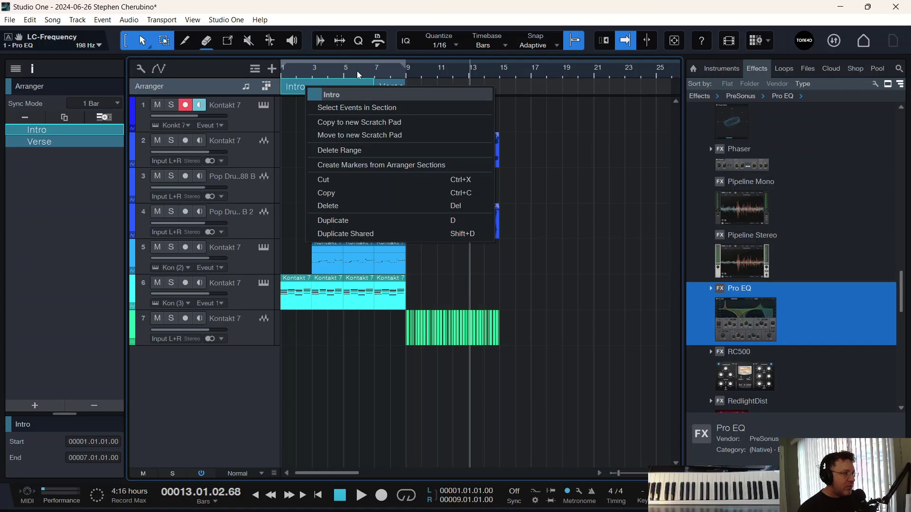
click(315, 98)
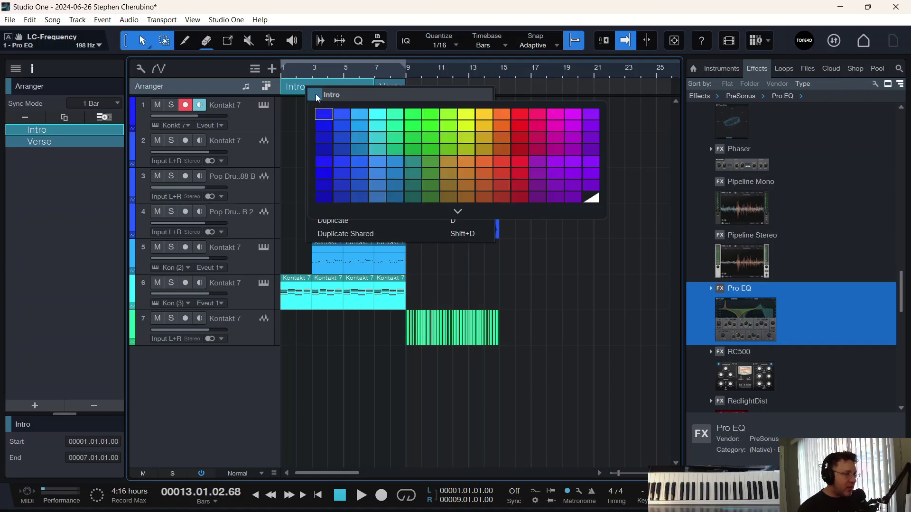
click(479, 126)
- Colour the Verse section covering bars 7 to 9 blue and place the playback cursor just after bar 11
click(394, 83)
right_click(393, 84)
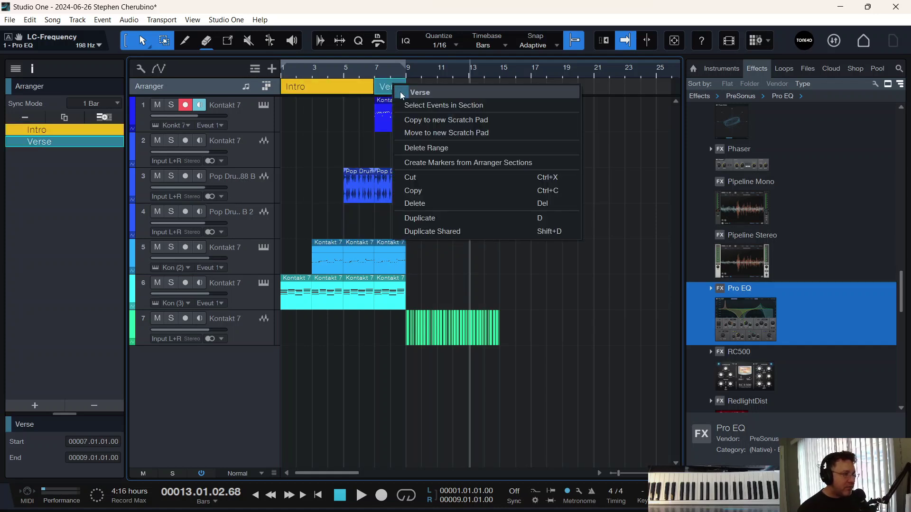
click(401, 91)
click(422, 157)
click(441, 75)
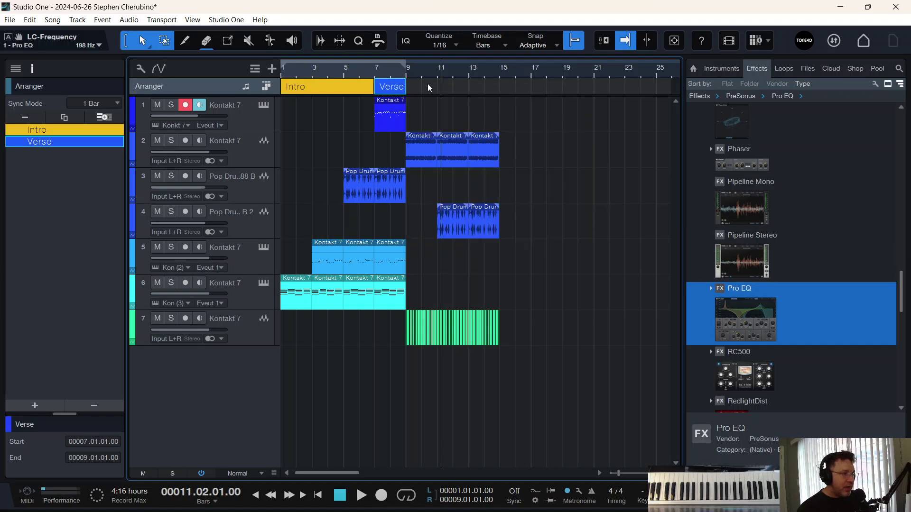
- Add an arranger section starting at bar 9 and extend it to bar 15
double_click(426, 85)
drag(429, 92, 406, 86)
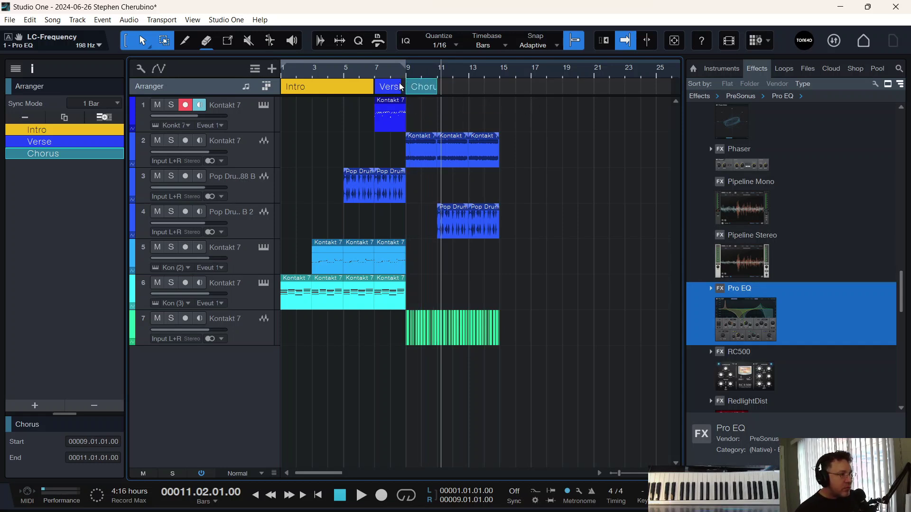
drag(437, 88, 497, 103)
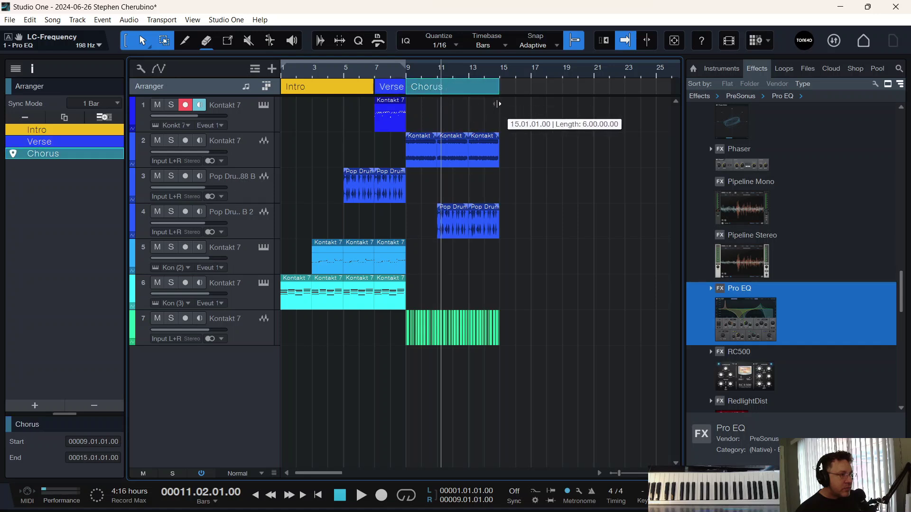
- Rename the arranger section covering bars 9 to 15 as Bridge and colour it red
right_click(465, 86)
click(494, 89)
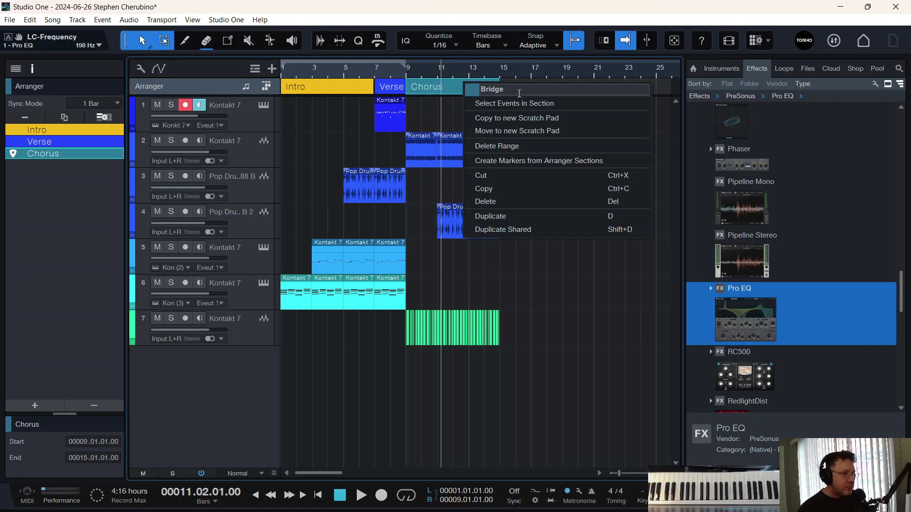
text(Bridge)
click(472, 89)
click(682, 114)
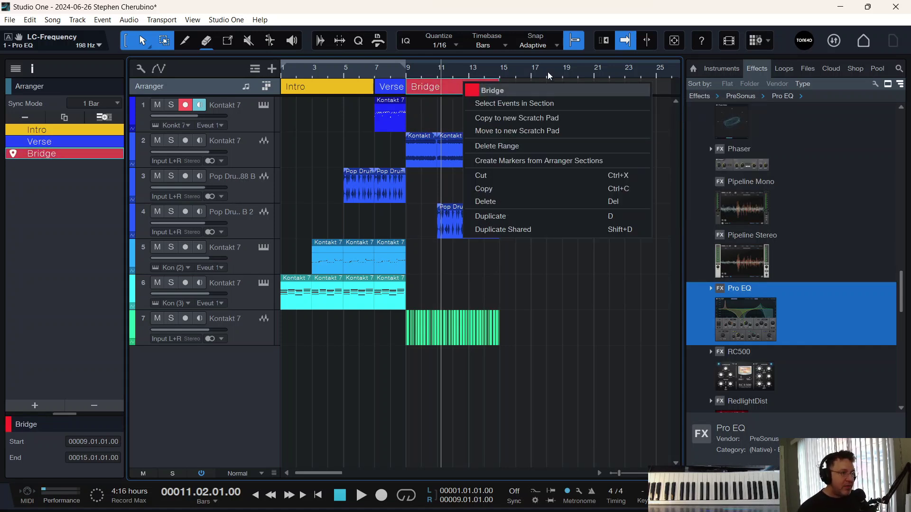
- Copy the Verse section to bar 15, directly after the Bridge, and duplicate it three more times up to bar 23
click(548, 83)
click(325, 88)
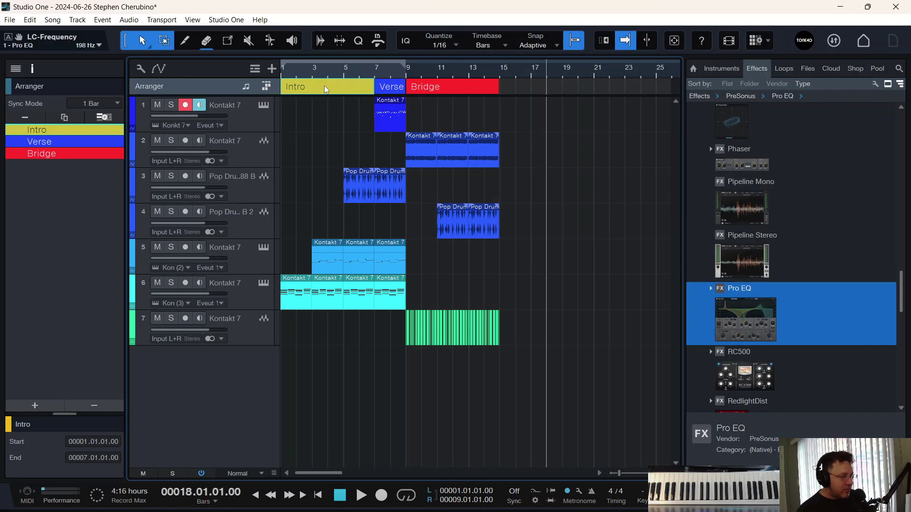
drag(386, 90, 518, 87)
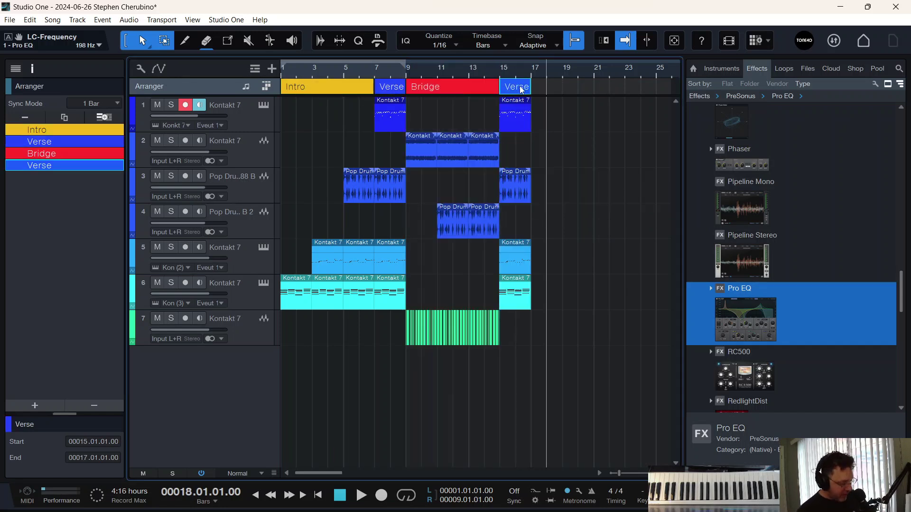
key(ctrl+d)
key(ctrl+d)
key(ctrl+d)
- While playing from the song start, extend the loop range to bar 23 and set track 3's Pop Drums volume to 0 dB
key(Home)
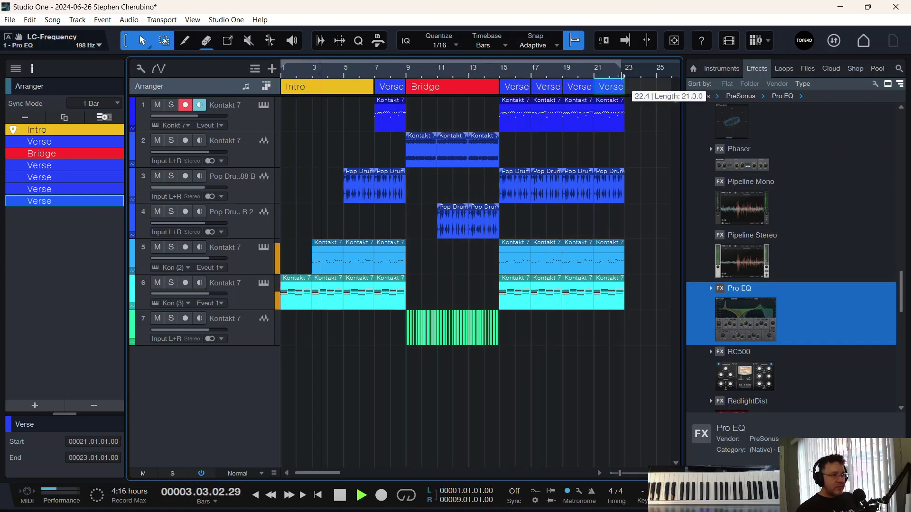
drag(625, 75, 612, 67)
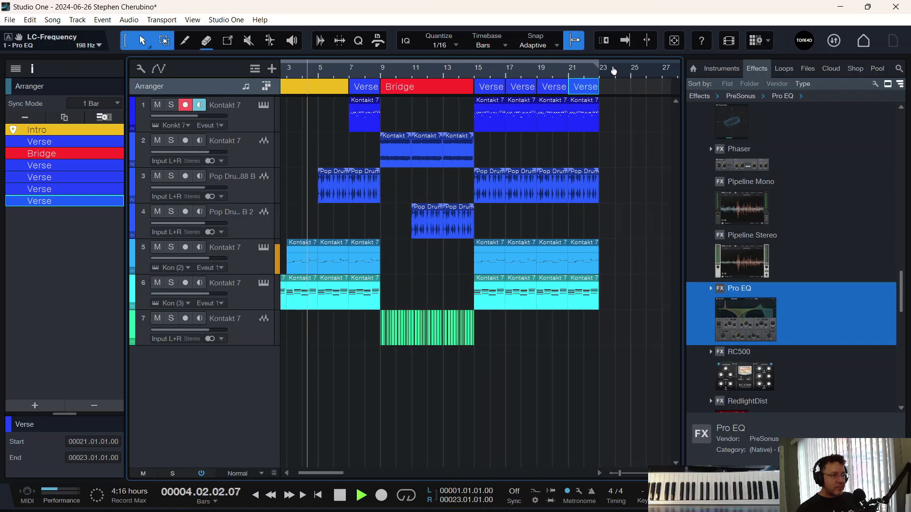
drag(349, 72, 367, 78)
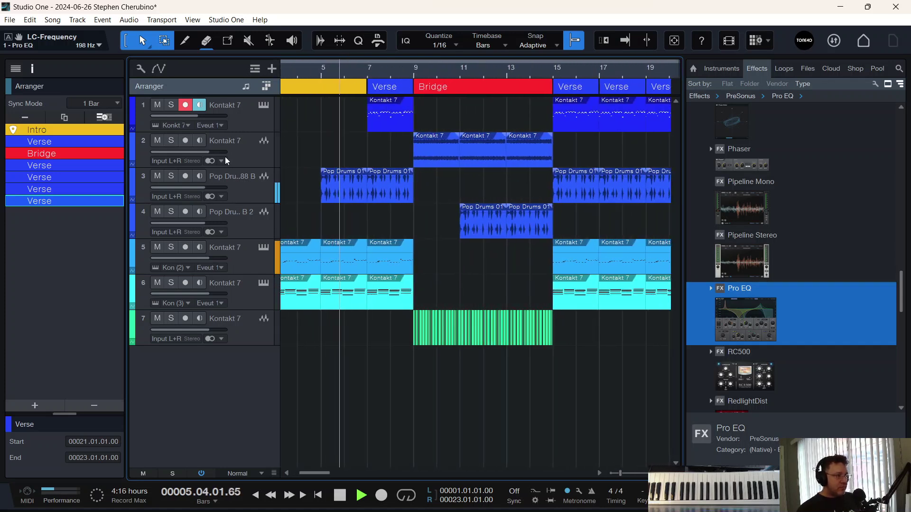
drag(209, 188, 213, 188)
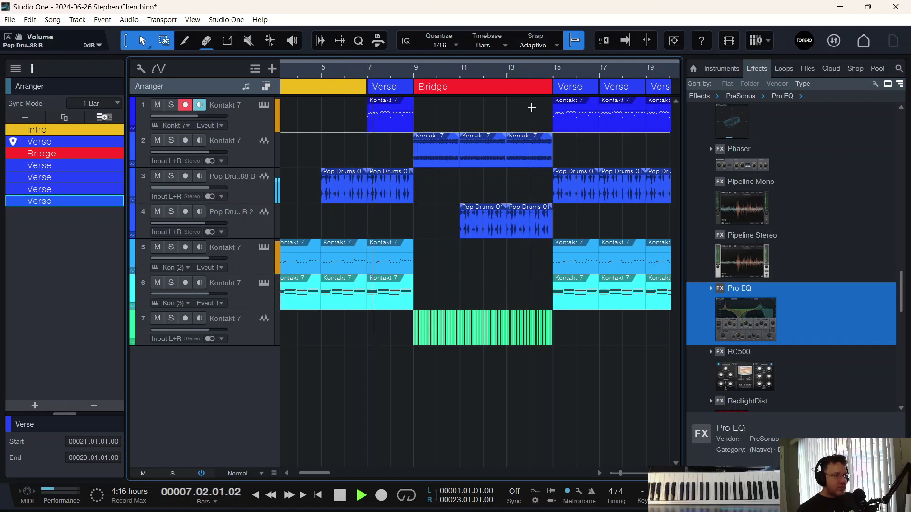
- Listen through the Bridge into the repeated Verse sections and stop playback near bar 19
drag(439, 72, 402, 56)
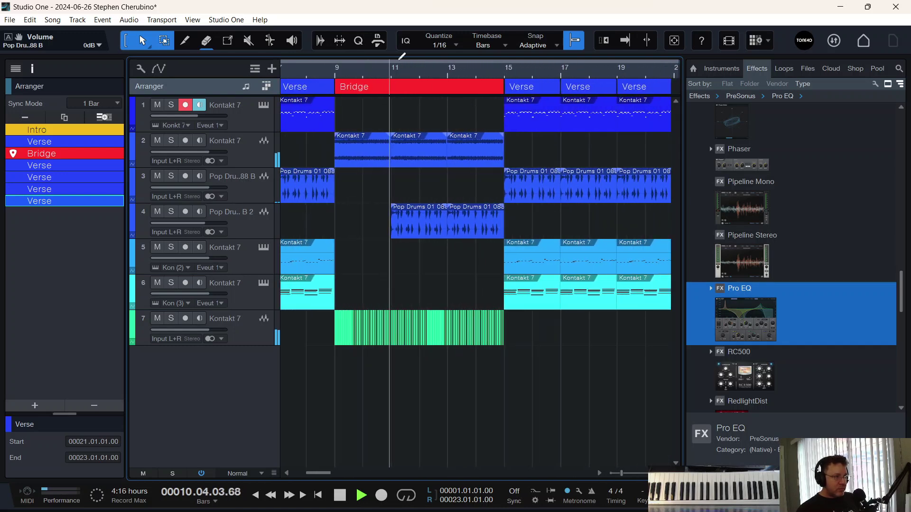
drag(492, 72, 431, 75)
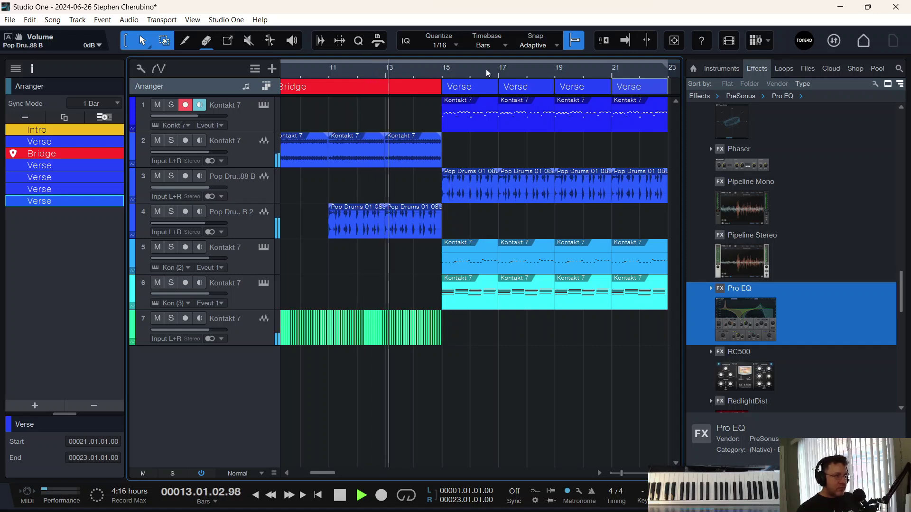
drag(471, 75, 431, 68)
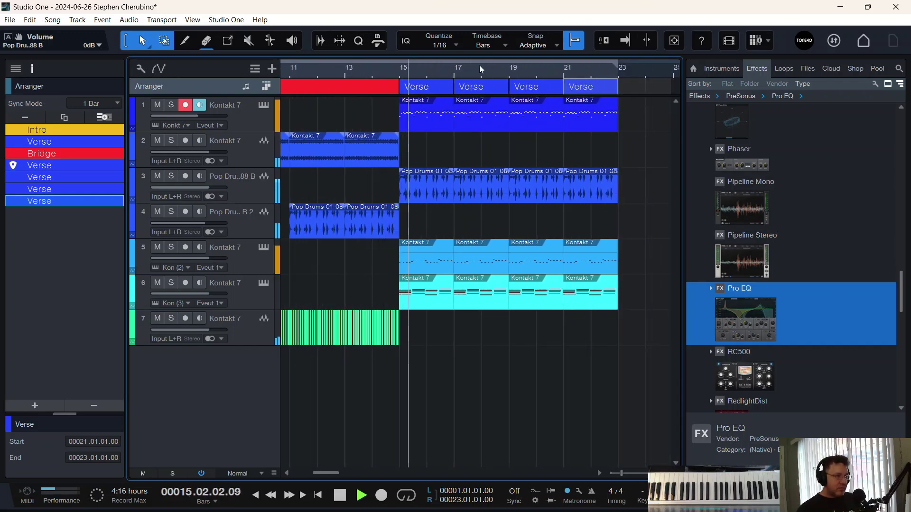
drag(480, 70, 367, 47)
drag(327, 76, 540, 77)
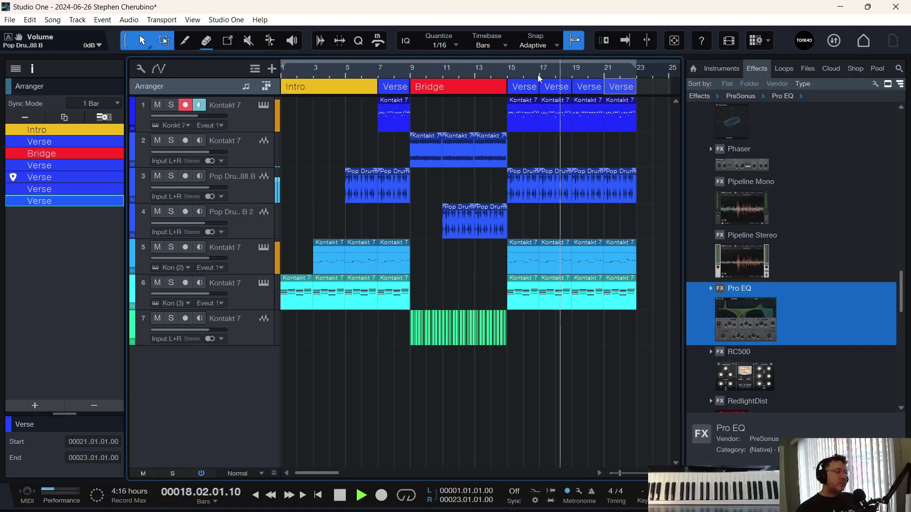
key(f)
key(space)
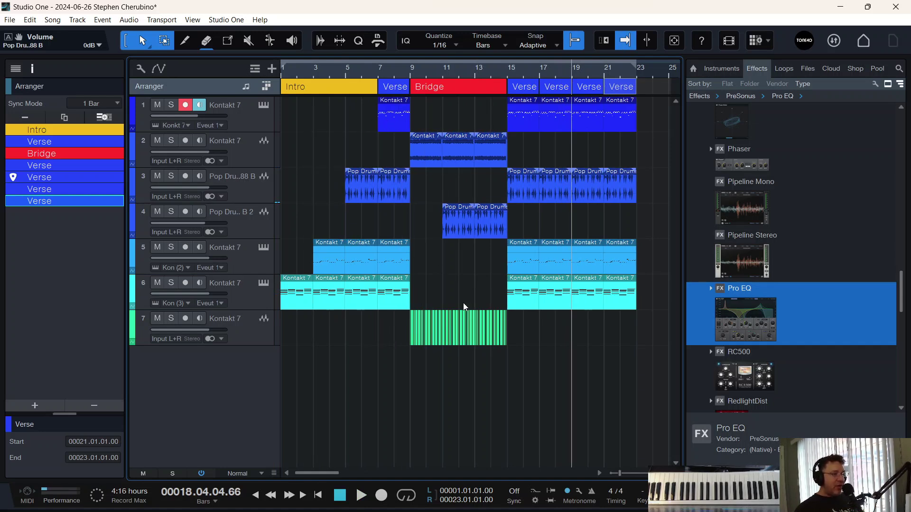
- Bounce track 5's last Kontakt 7 event to a new audio track, move the bounced clip to bar 23 and audition it
click(617, 192)
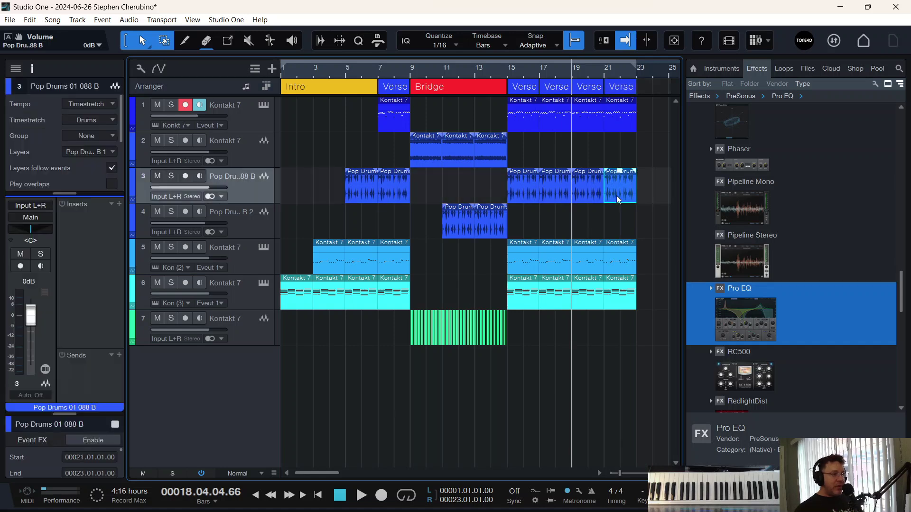
click(617, 267)
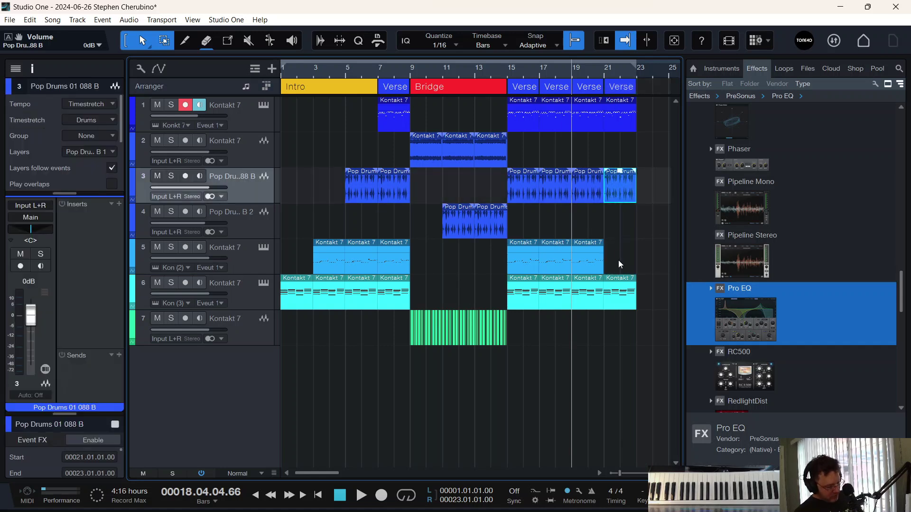
click(617, 261)
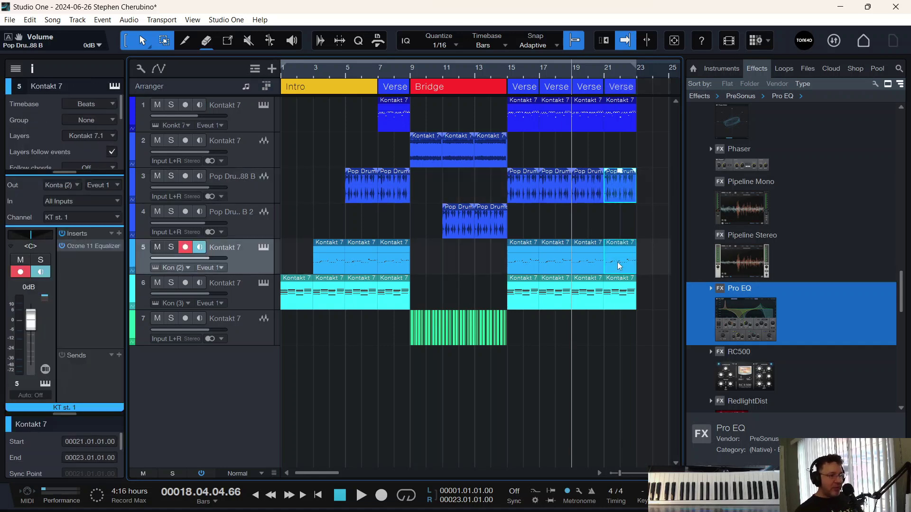
right_click(617, 262)
click(665, 146)
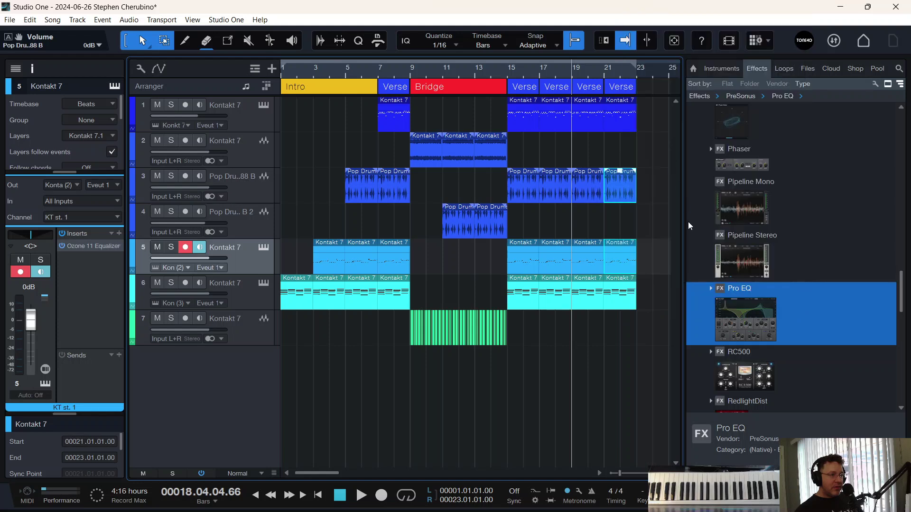
drag(626, 302, 658, 304)
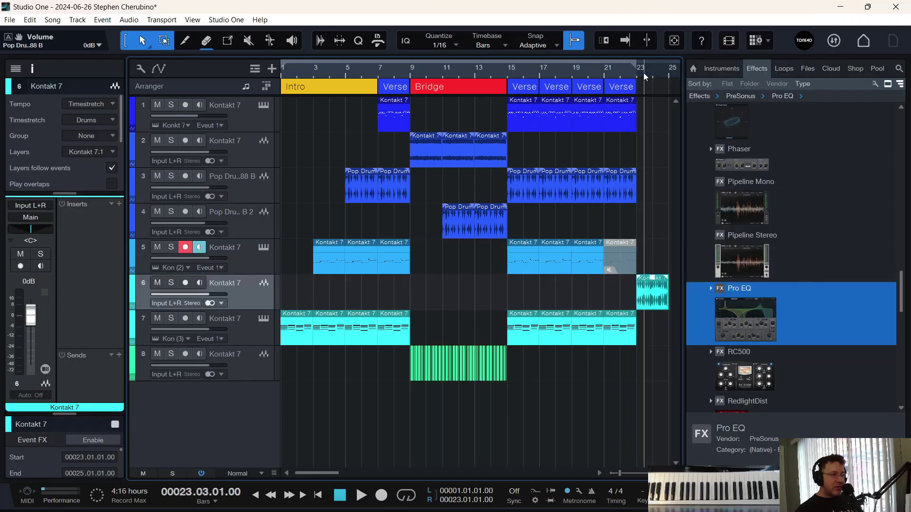
click(645, 75)
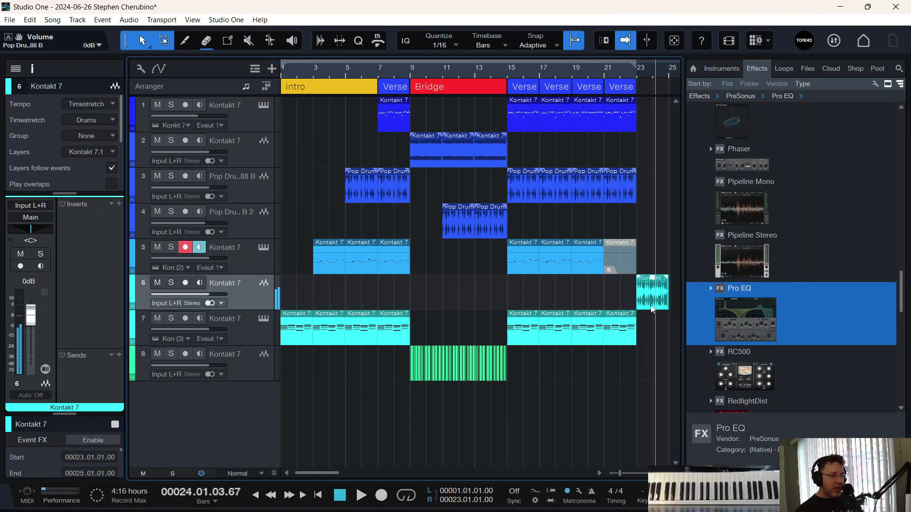
- Undo the clip move and the bounce of track 5's last Kontakt 7 event
key(ctrl+z)
key(ctrl+z)
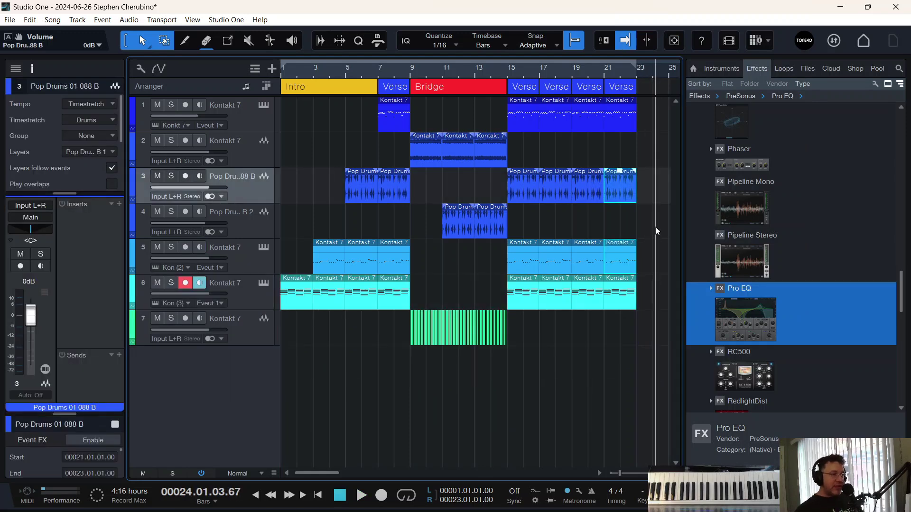
click(653, 259)
- Show track automation and add the Cutoff parameter as an automation envelope on Kontakt 7 track 1
drag(574, 72, 479, 55)
drag(375, 74, 454, 88)
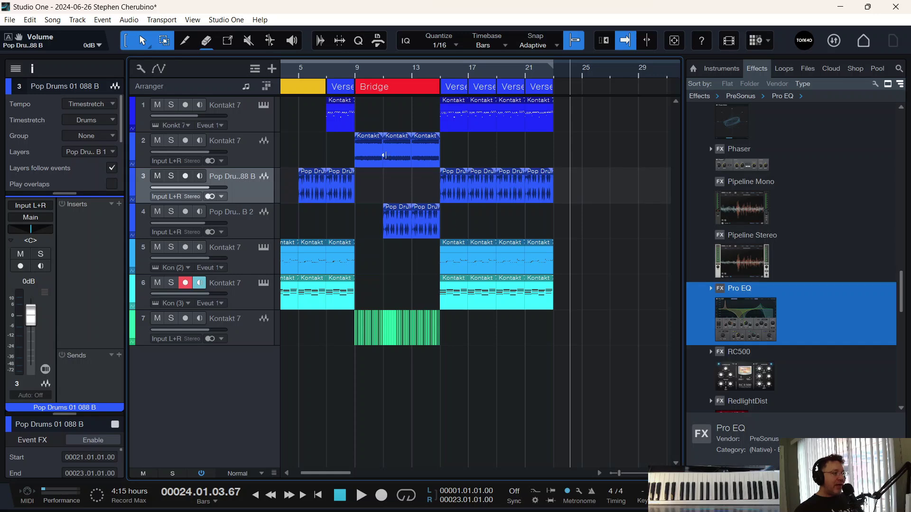
drag(358, 76, 392, 75)
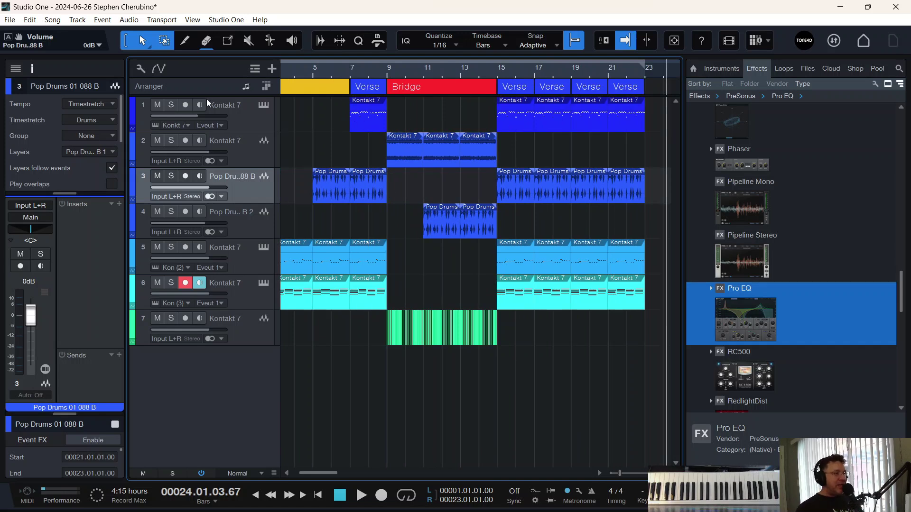
click(159, 70)
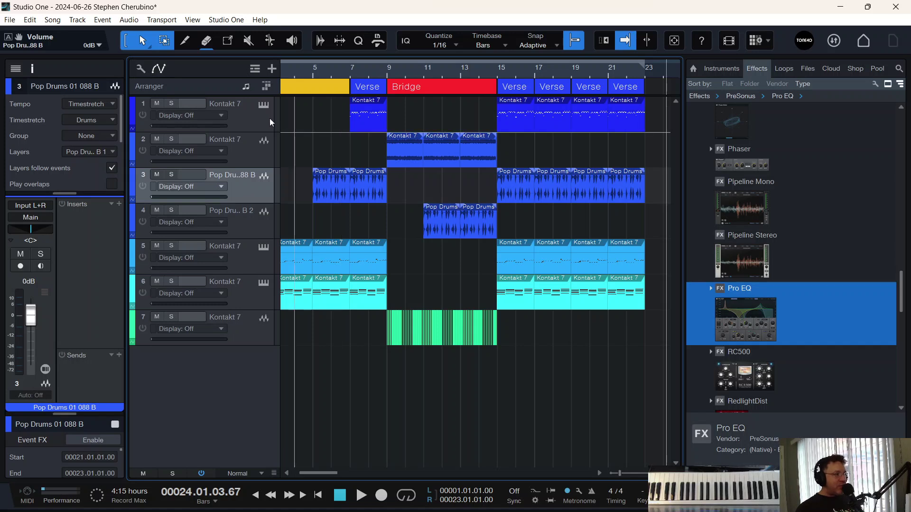
click(227, 118)
click(210, 146)
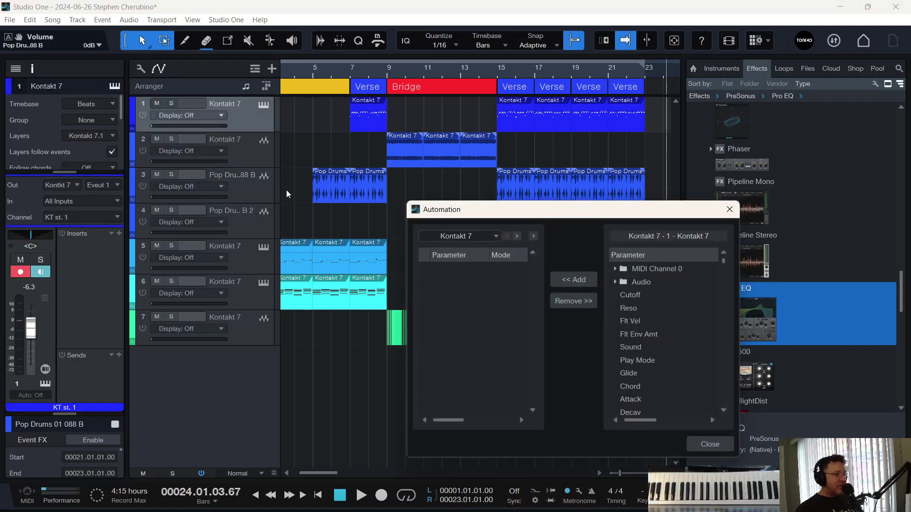
double_click(637, 295)
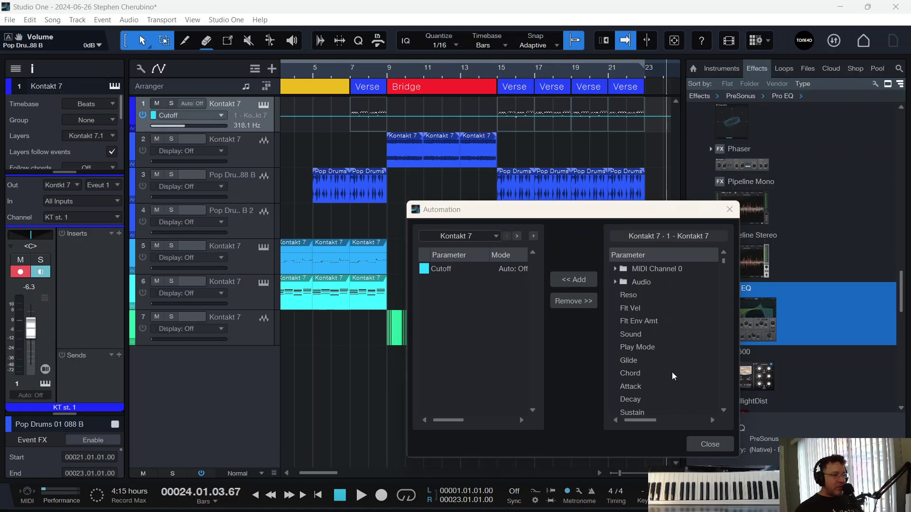
click(702, 446)
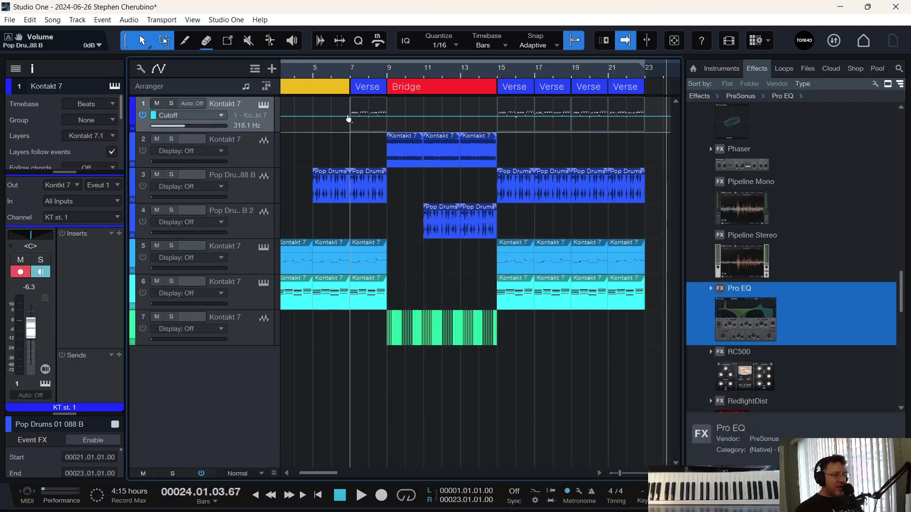
- Try a Cutoff automation dip over the first Verse at bars 7 to 9, undo it and hide the track automation
click(350, 117)
drag(368, 118, 387, 114)
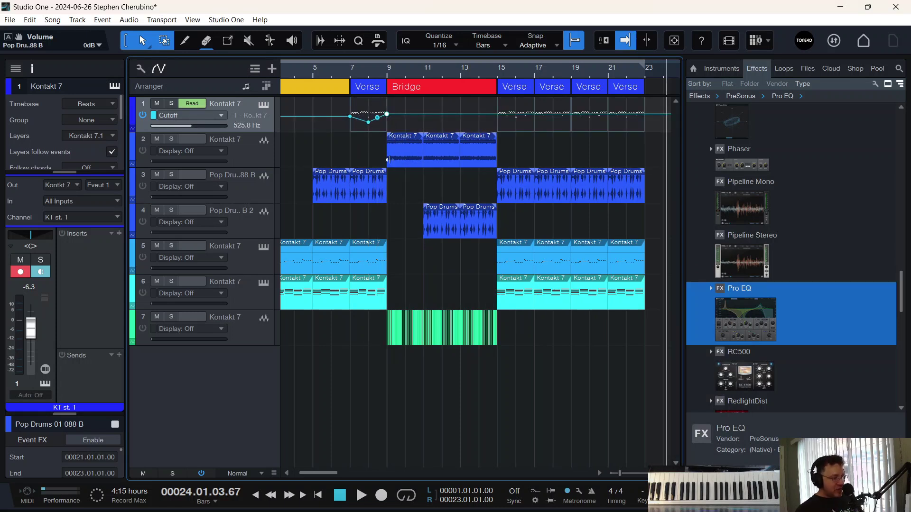
key(ctrl+z)
key(ctrl+z)
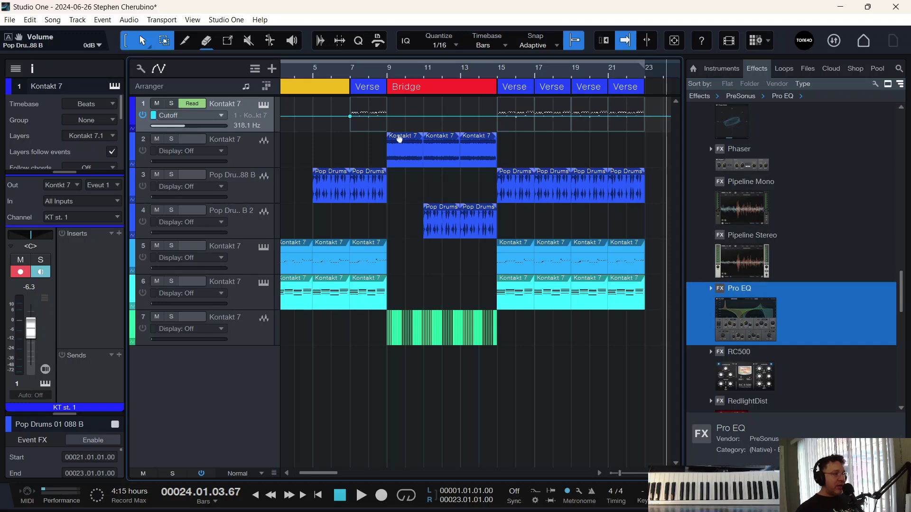
click(164, 68)
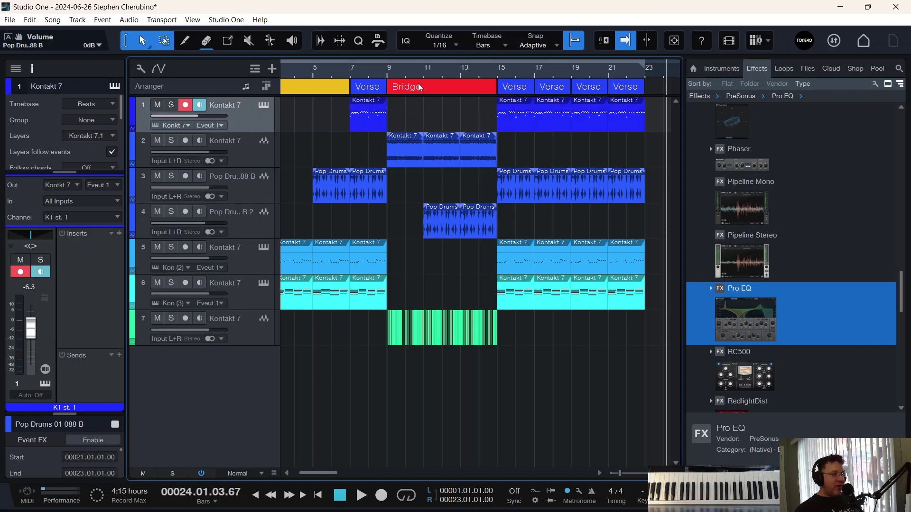
- Increase the heights of audio tracks 2 and 7 to show the Bridge parts in more detail
drag(412, 69, 427, 105)
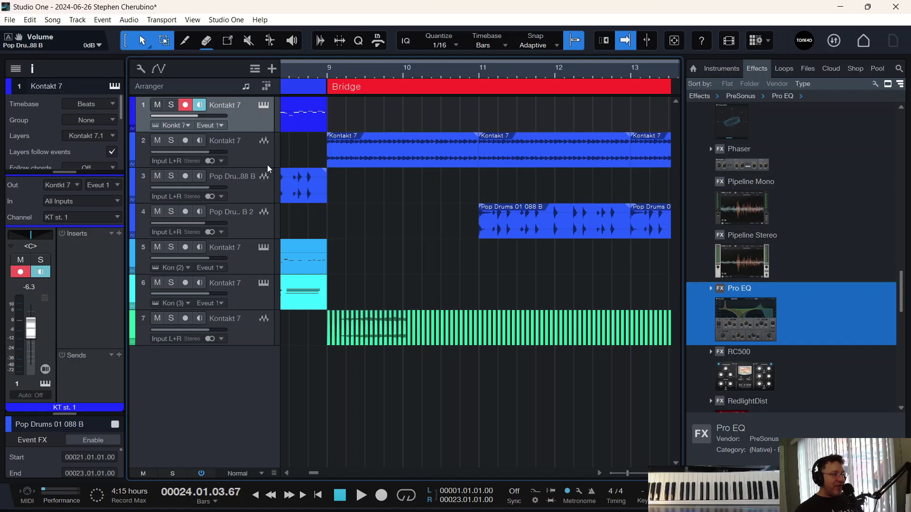
drag(265, 167, 265, 195)
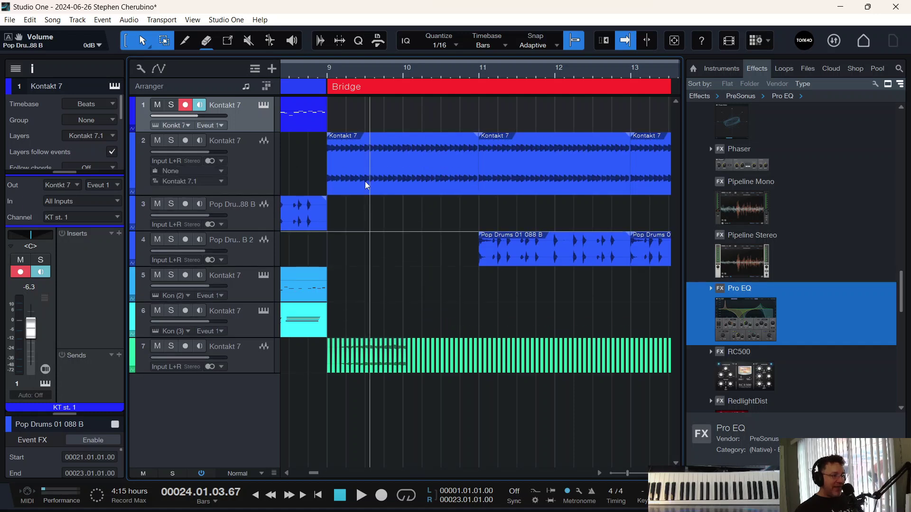
drag(334, 74, 334, 97)
drag(261, 372, 261, 435)
key(e)
drag(332, 88, 298, 49)
- Thin out the chopped Kontakt 7 audio on track 7 by removing slices between about bar 13.2 and bar 14.2
click(526, 406)
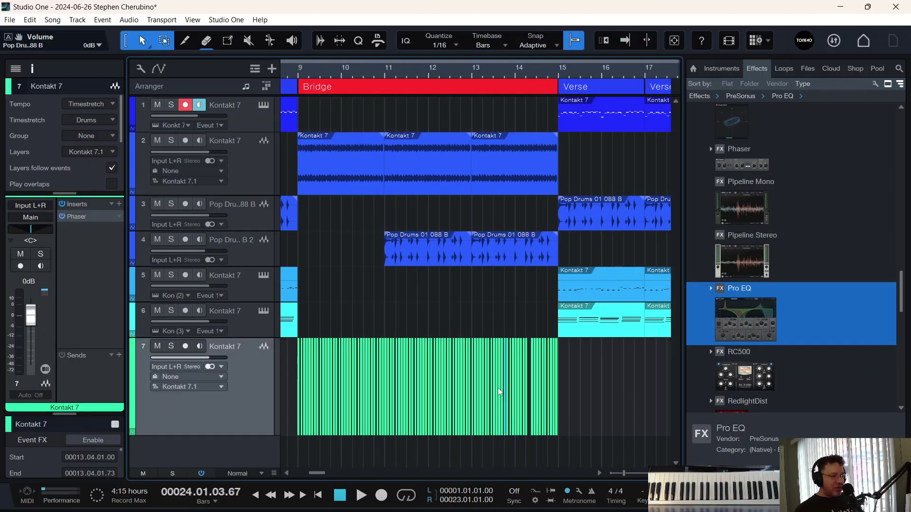
click(488, 386)
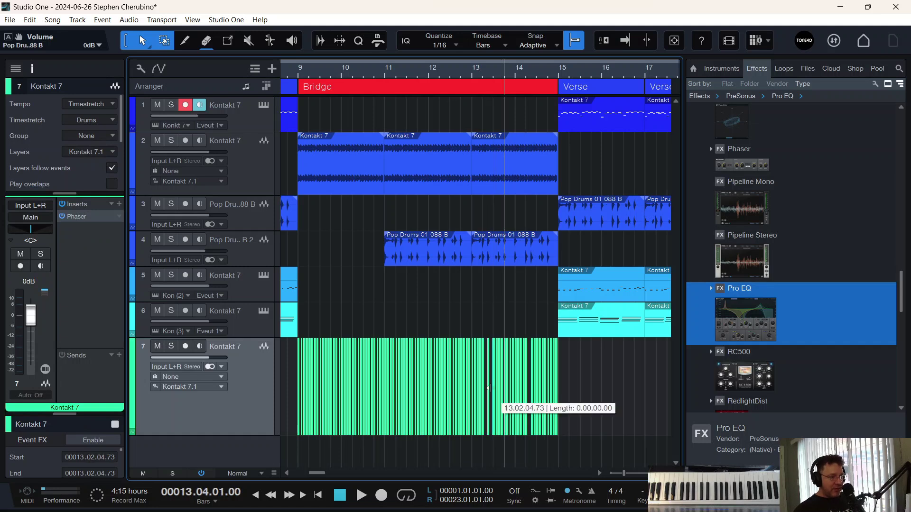
drag(510, 377, 515, 382)
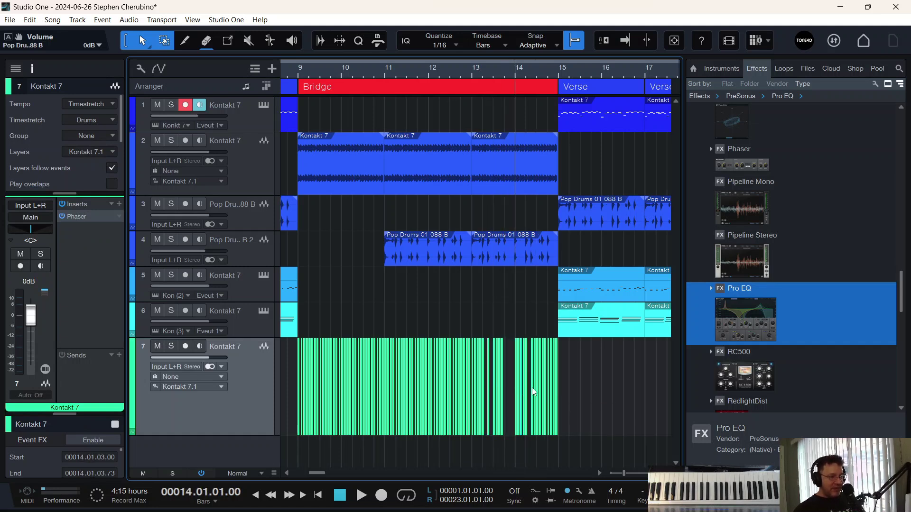
- Open track 7's chopped audio in the editor and delete the slice at 14.4 and the one just before it
double_click(554, 394)
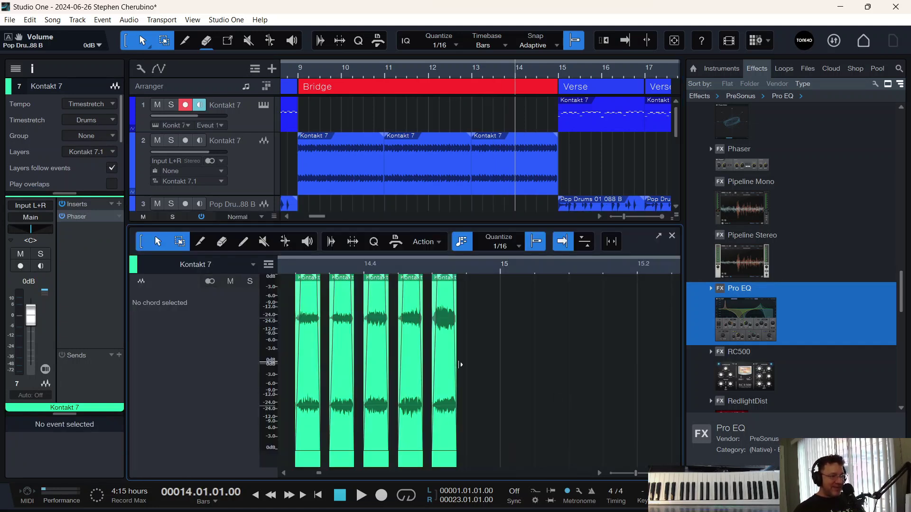
click(372, 379)
key(Delete)
click(352, 432)
key(Delete)
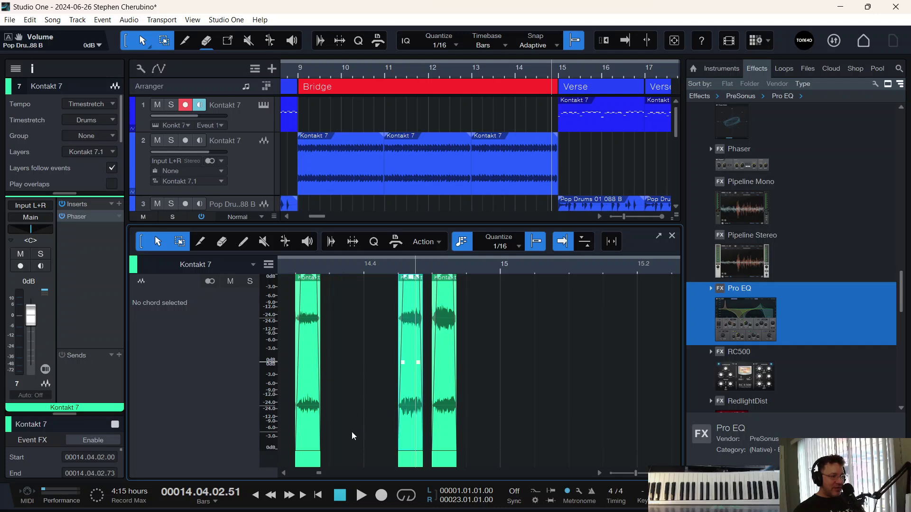
drag(434, 72, 516, 56)
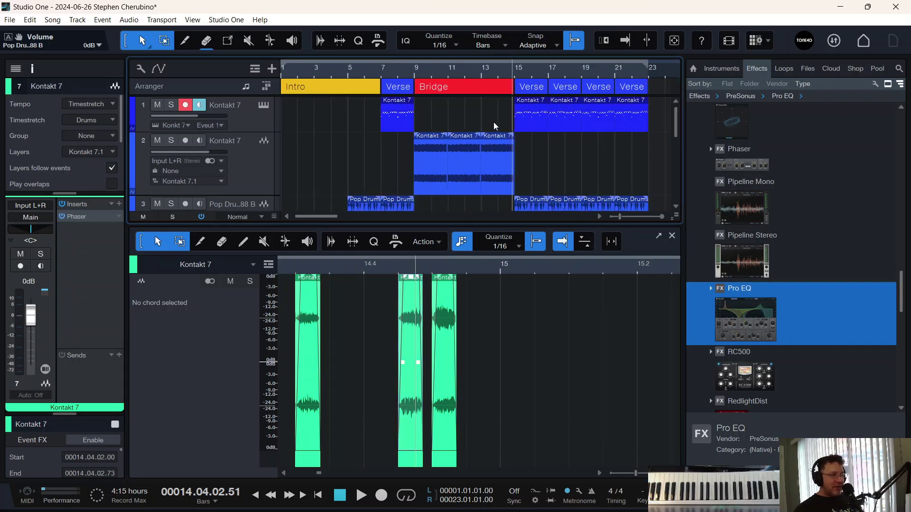
- Play back the end of the Bridge from bar 13 to check how the thinned slices lead into the Verse
scroll(490, 132, down, 3)
scroll(489, 132, up, 1)
click(484, 76)
key(f)
key(space)
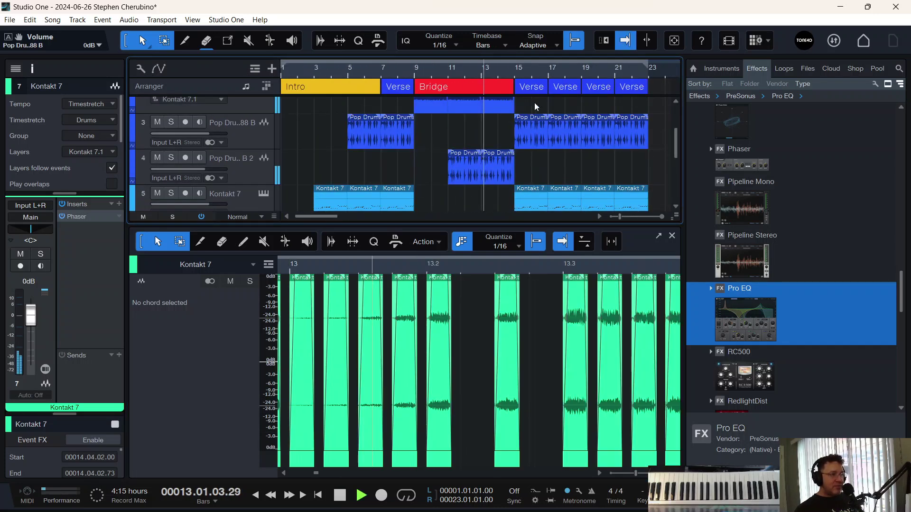
drag(538, 73, 443, 78)
scroll(462, 135, down, 5)
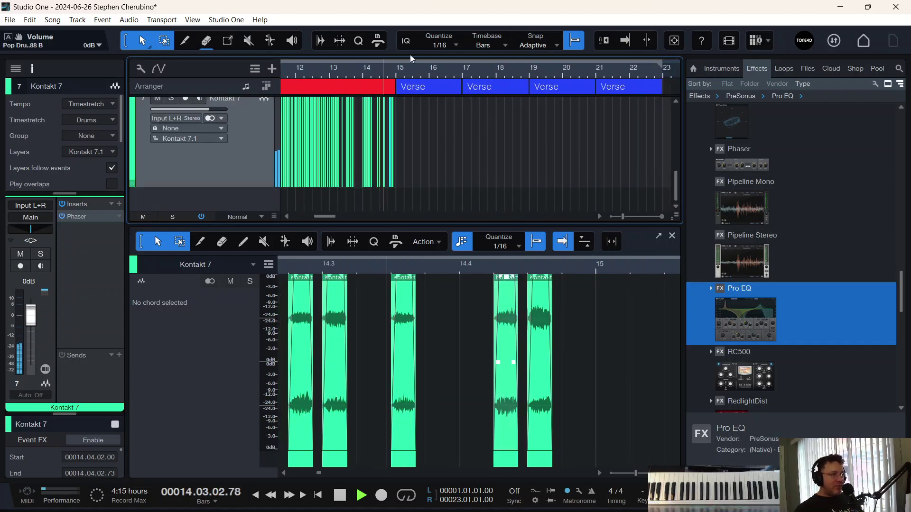
drag(356, 68, 395, 75)
key(space)
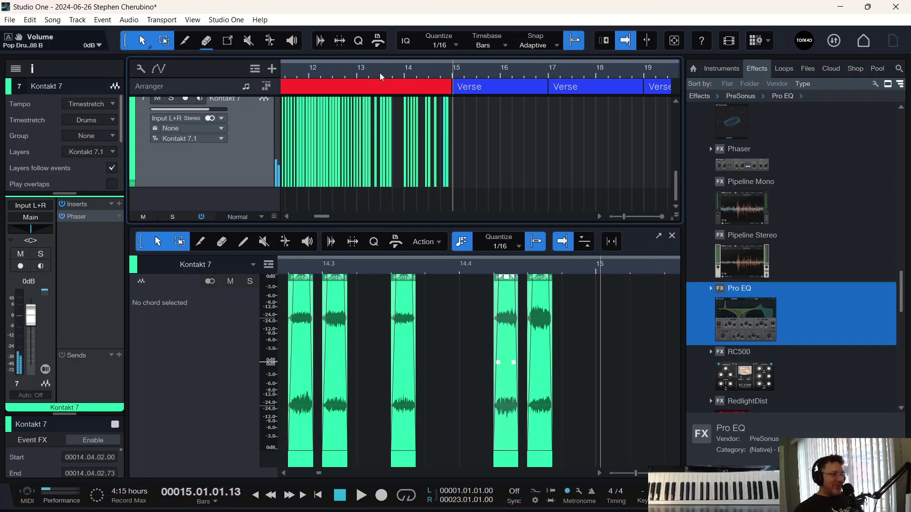
click(360, 74)
key(space)
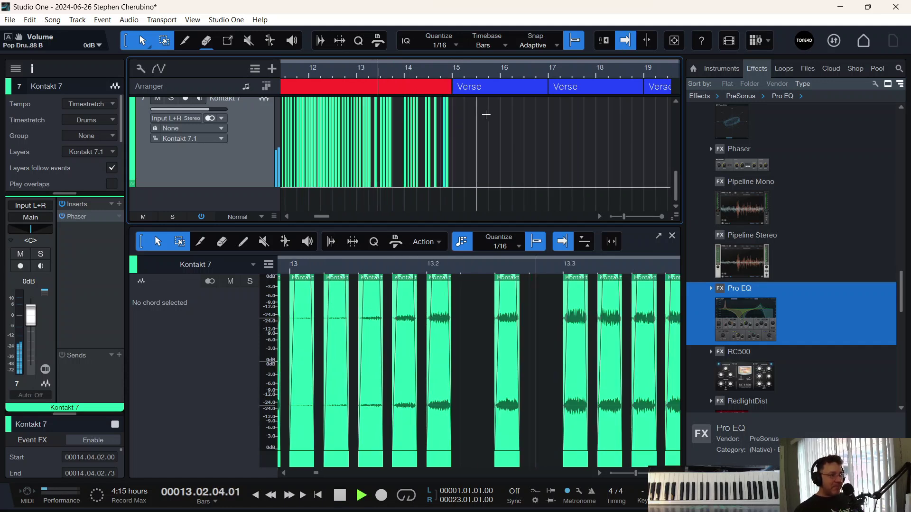
drag(436, 73, 463, 75)
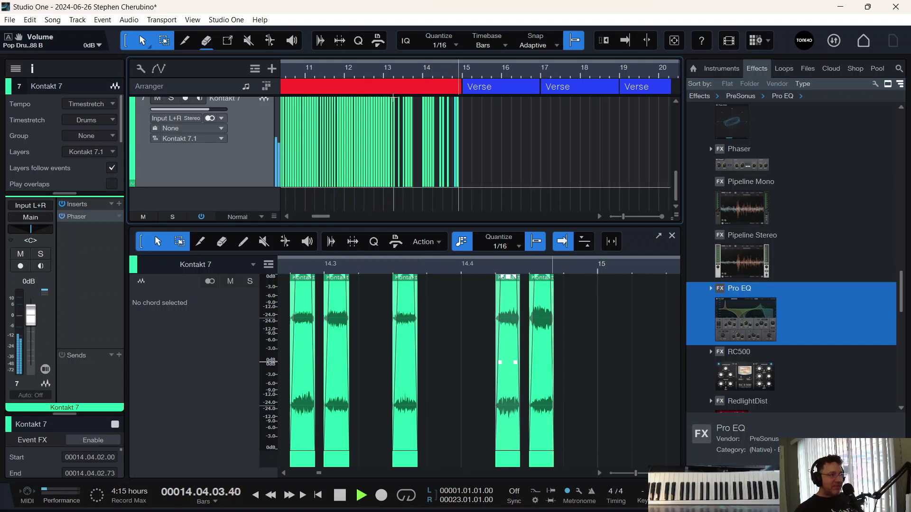
key(f)
key(space)
- Solo the chopped Kontakt 7 track 7 and loop playback from bar 13 to bar 15
click(389, 77)
key(space)
key(f)
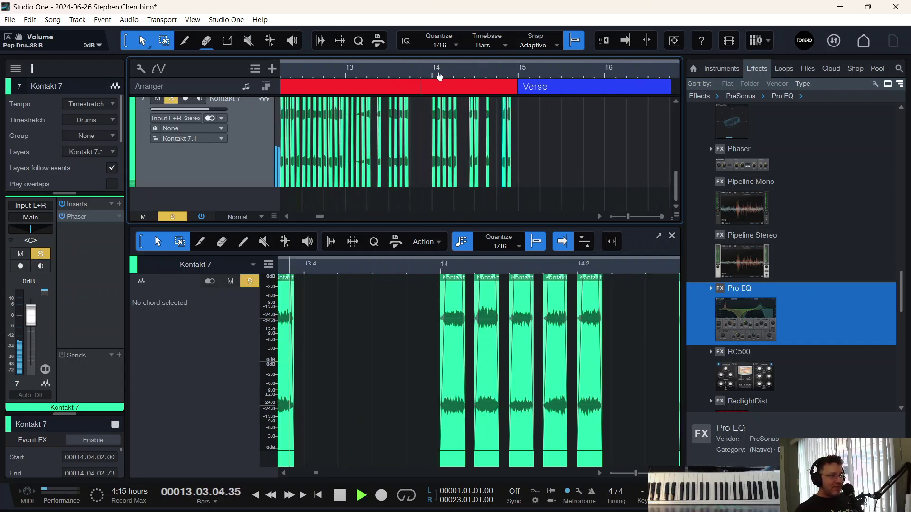
drag(400, 58, 478, 78)
mouse_move(397, 67)
mouse_down()
mouse_move(437, 67)
mouse_move(398, 66)
mouse_up()
key(KP_Divide)
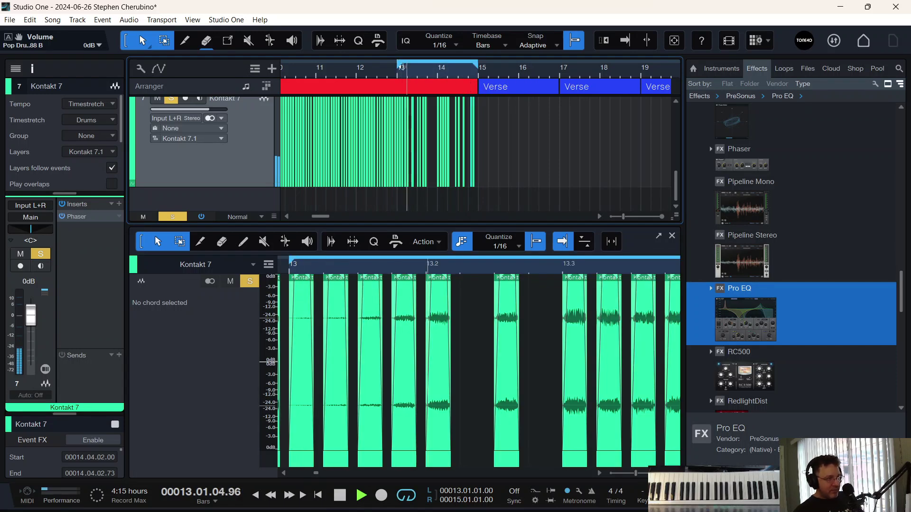
- Solo Pop Drums track 4 as well, so its loop plays together with the chopped Kontakt 7 audio
scroll(258, 139, up, 3)
scroll(204, 156, up, 1)
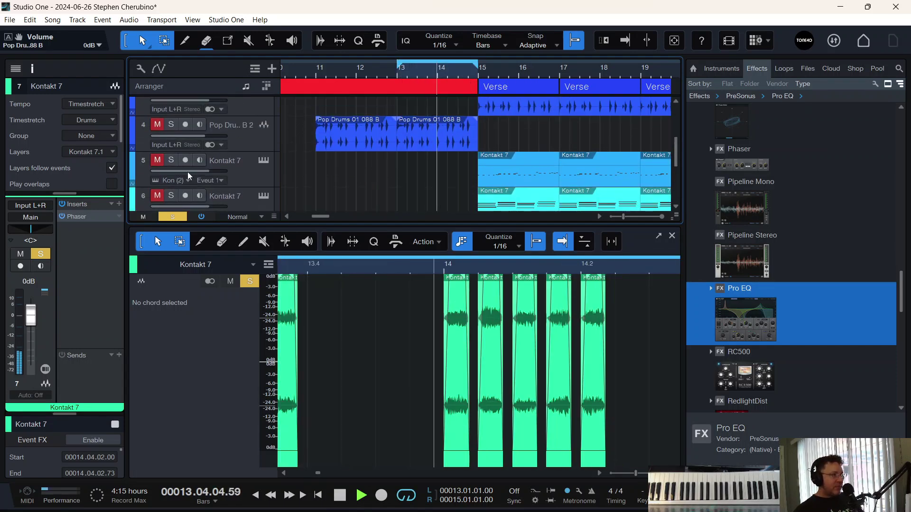
click(171, 124)
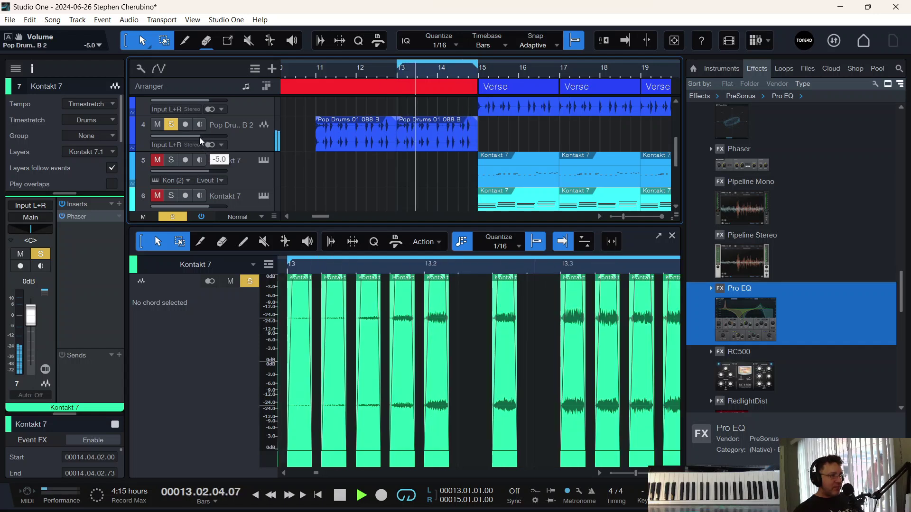
- Add the RedlightDist and X-Trem effects with default settings to Pop Drums track 4 and close the effect window
scroll(745, 310, down, 4)
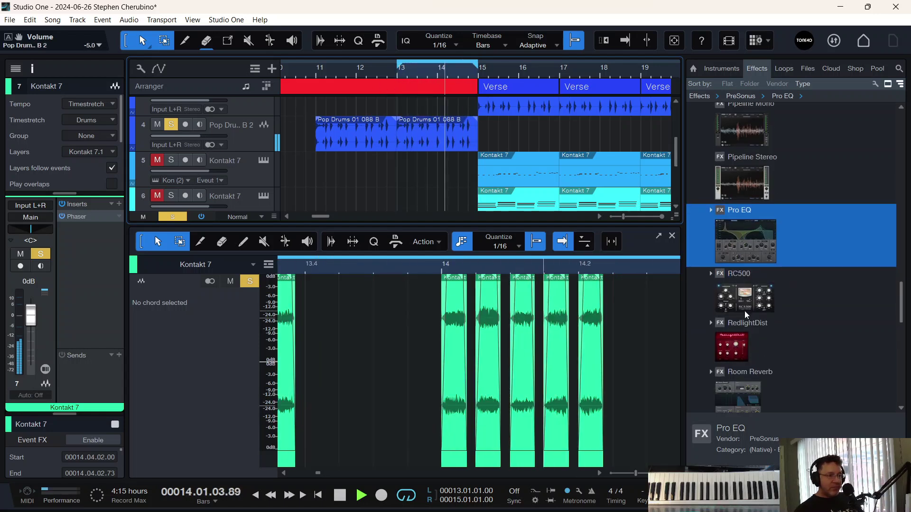
drag(733, 265, 414, 134)
scroll(744, 338, down, 1)
scroll(745, 337, down, 8)
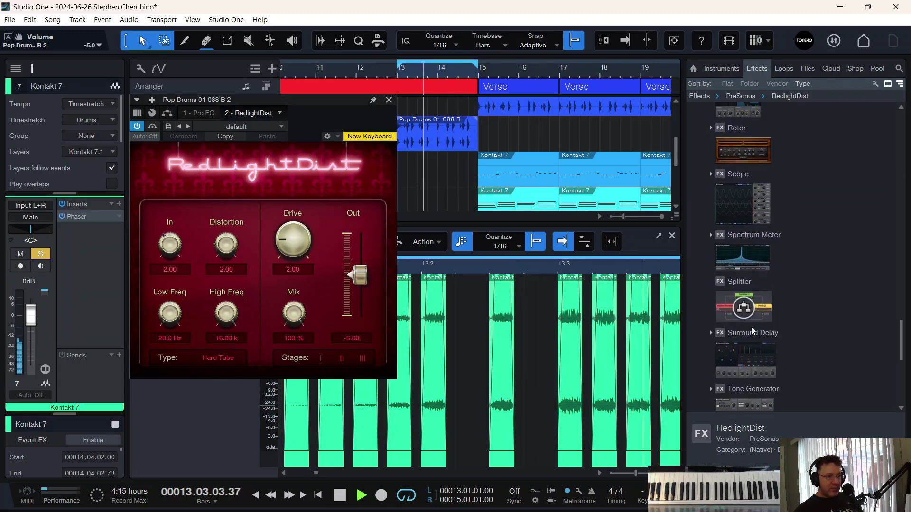
scroll(753, 335, down, 2)
drag(731, 370, 399, 118)
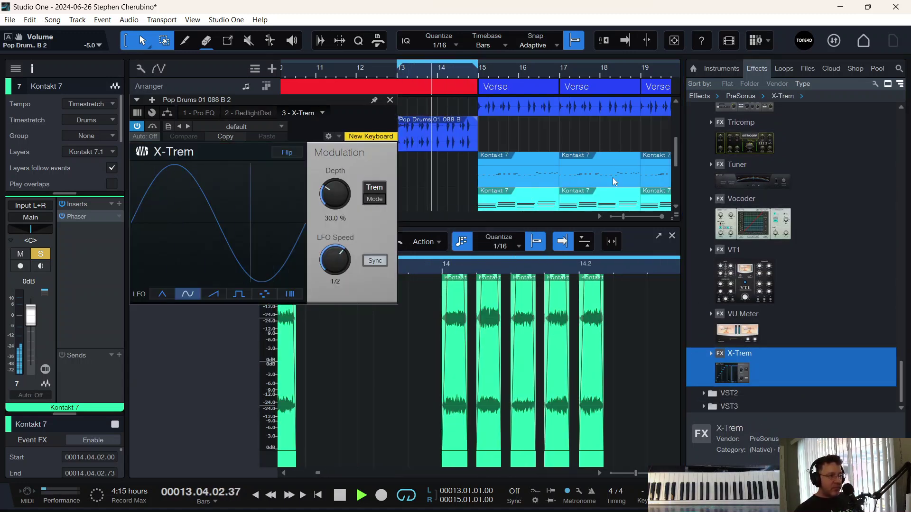
click(390, 100)
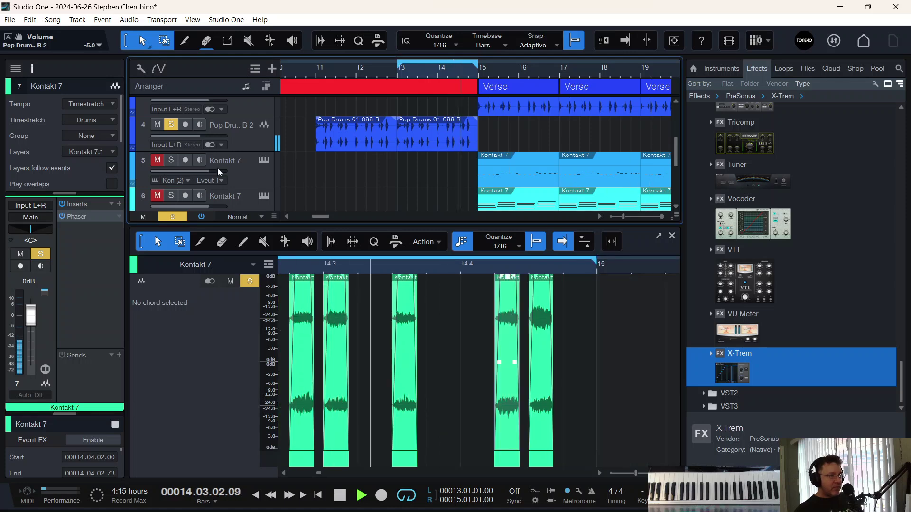
- Insert a default Phaser after X-Trem on Pop Drums track 4 and close its window
click(403, 132)
scroll(756, 165, up, 10)
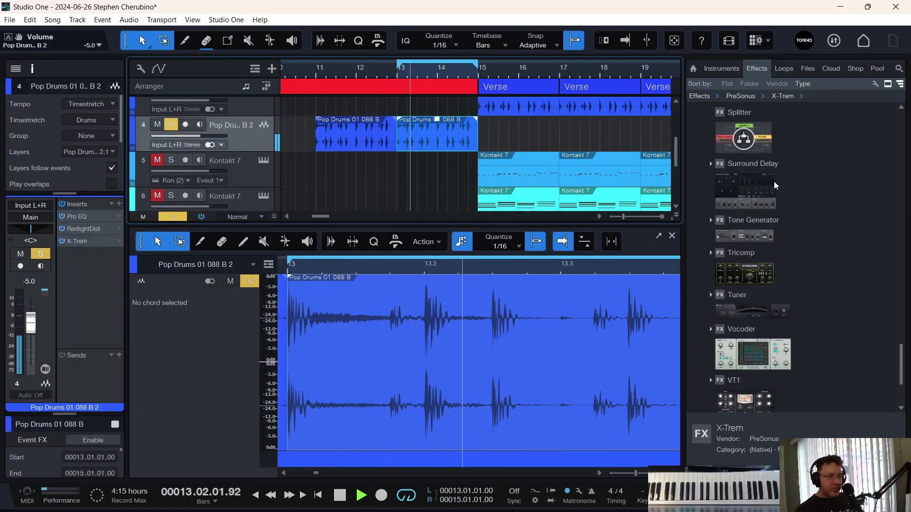
scroll(753, 219, up, 8)
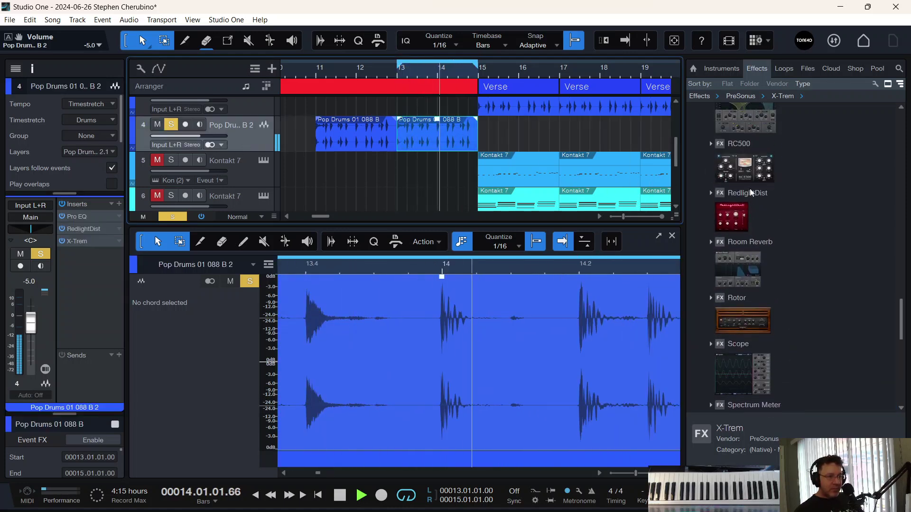
drag(750, 191, 78, 254)
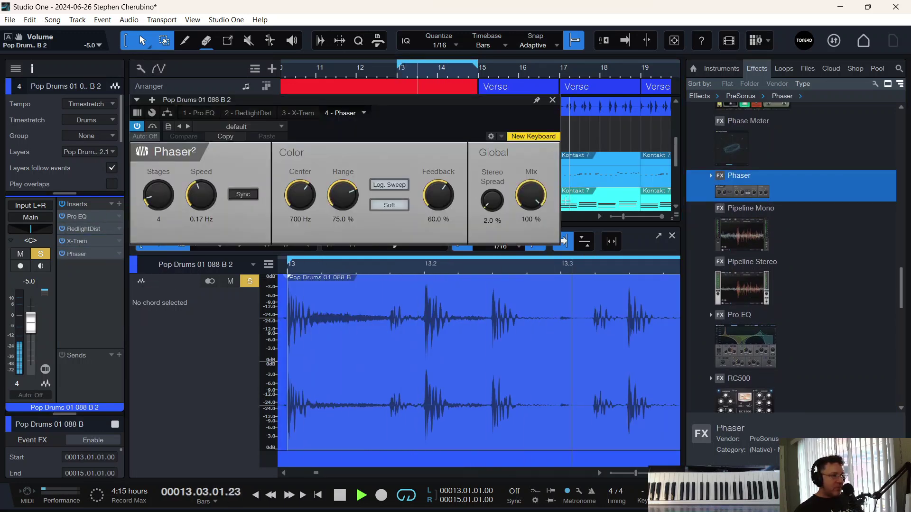
click(553, 100)
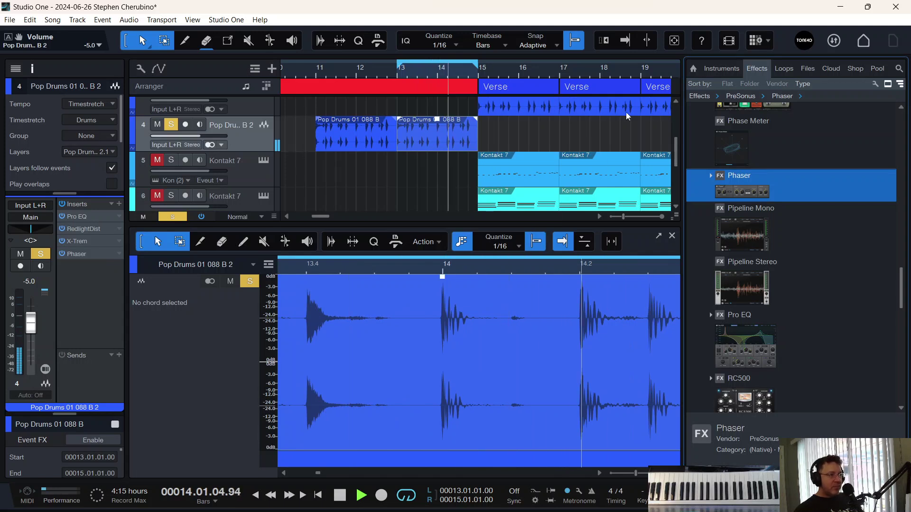
- Turn off loop playback and clear all track solos to hear the full mix going into the Verse
scroll(399, 136, up, 6)
scroll(399, 136, down, 6)
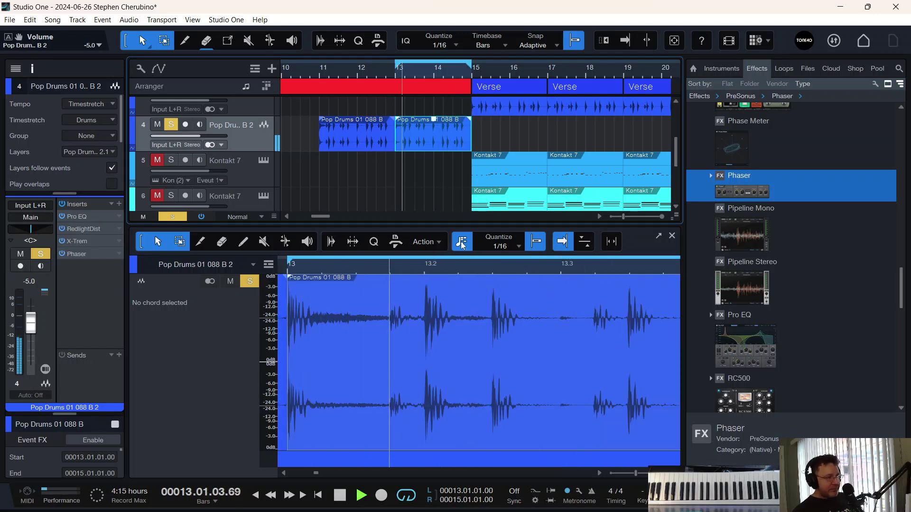
key(slash)
drag(482, 71, 455, 79)
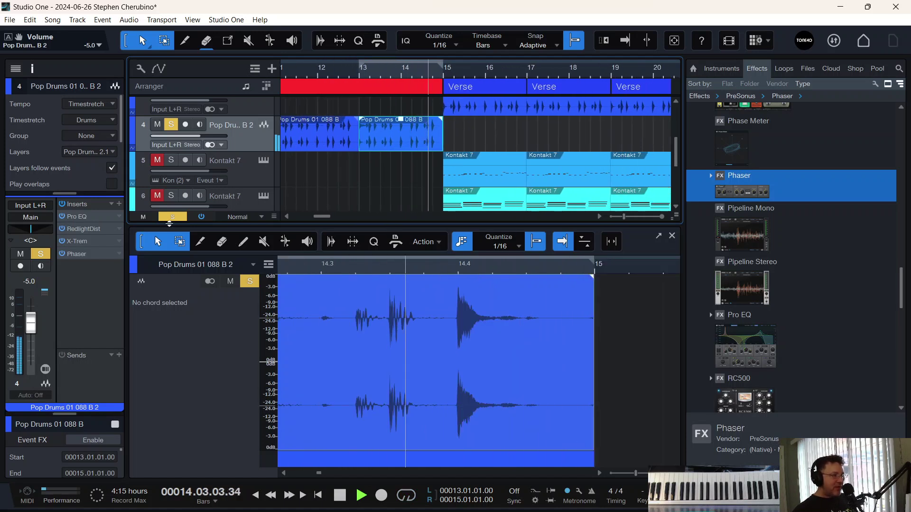
click(173, 217)
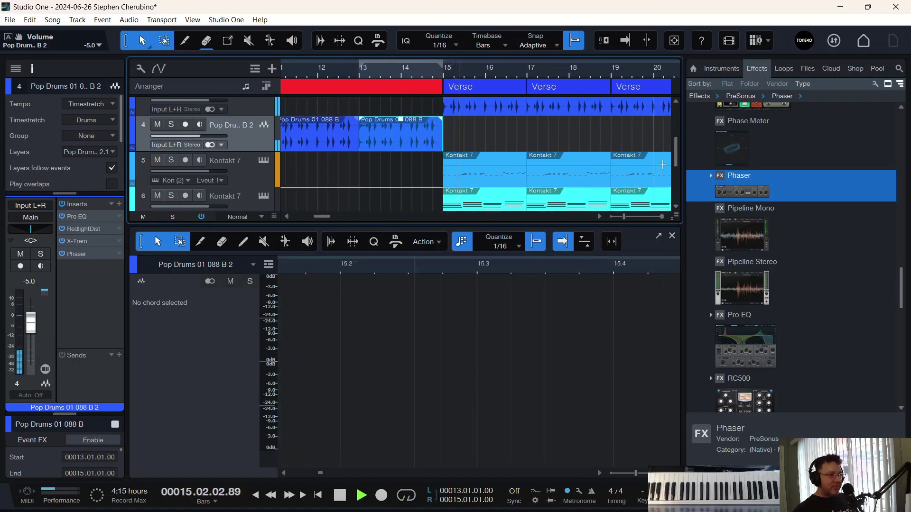
- Stop playback and look over the Bridge parts on tracks 2 to 7 against the neighbouring Verses
drag(677, 153, 677, 142)
drag(424, 73, 413, 59)
key(space)
key(f)
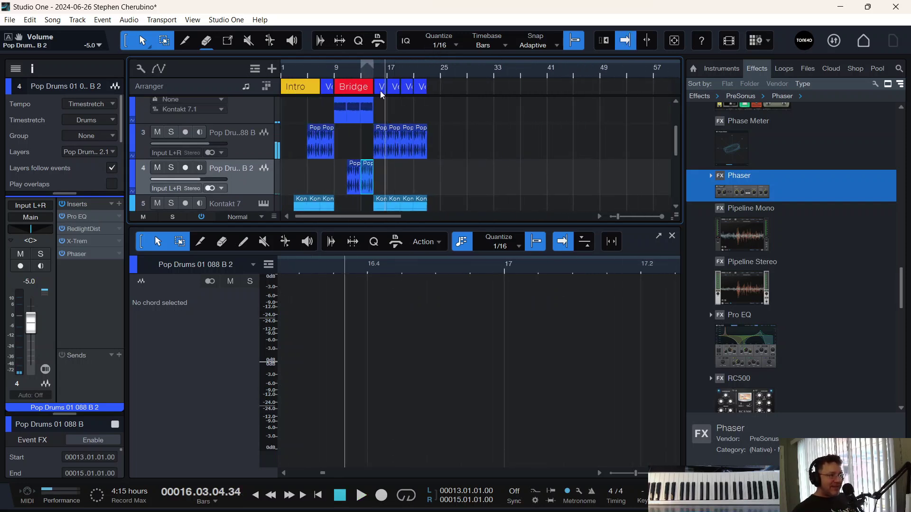
drag(350, 75, 401, 92)
scroll(409, 119, down, 6)
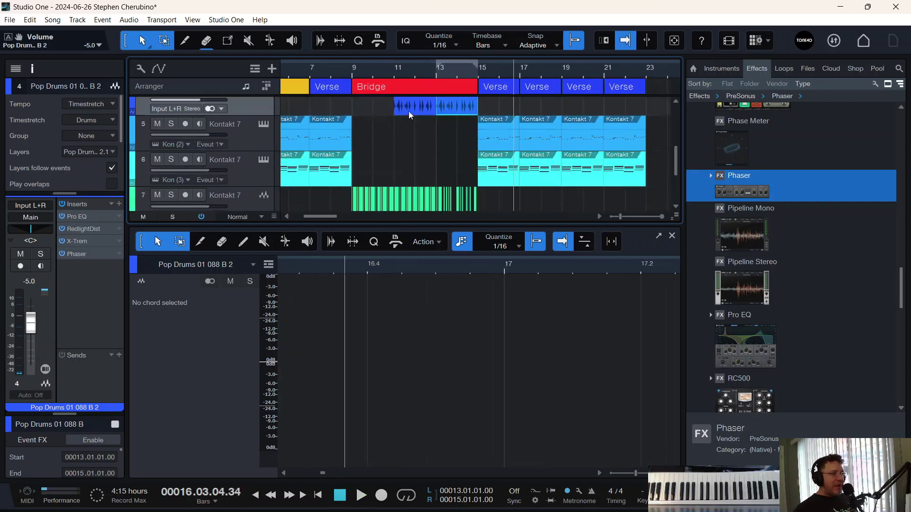
scroll(411, 130, up, 4)
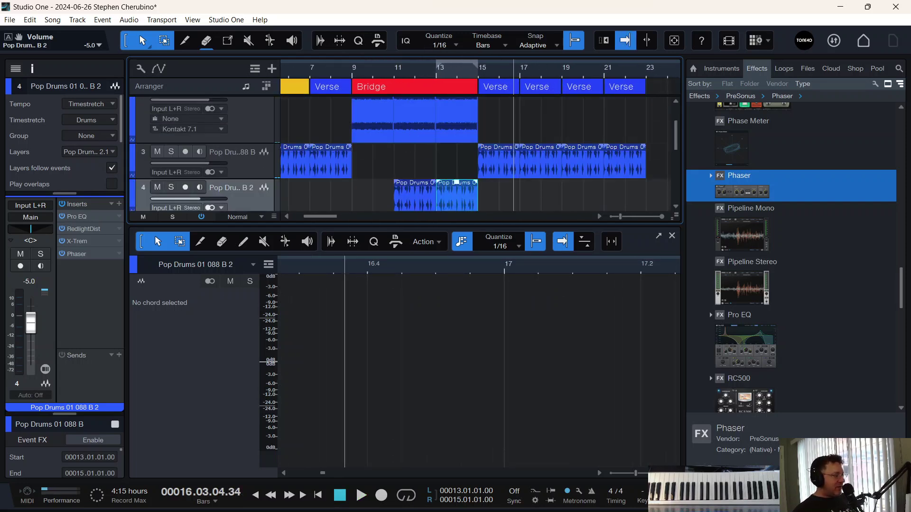